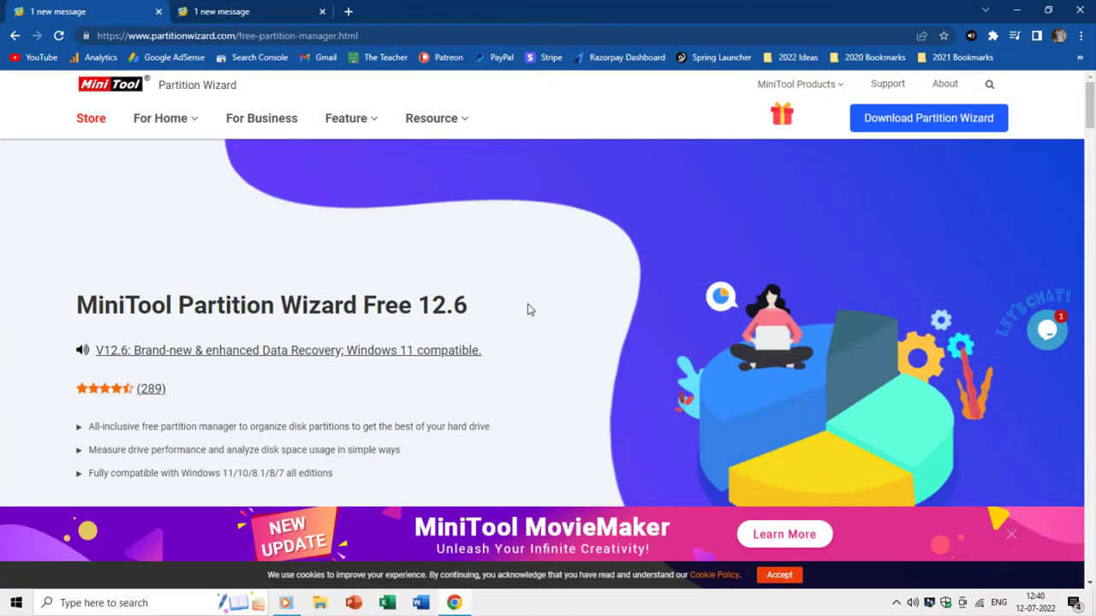
- Accept the cookie notice and scroll down to the Partition Wizard Free feature cards
{"action": "left_click", "coordinate": [779, 574]}
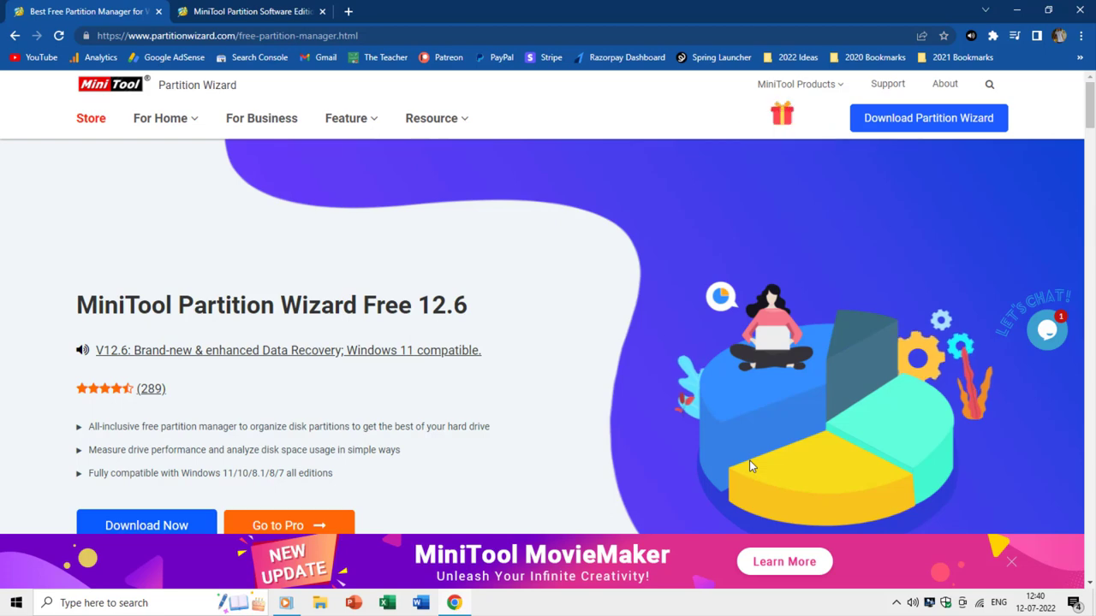
{"action": "scroll", "coordinate": [749, 462], "scroll_direction": "down", "scroll_amount": 3}
{"action": "scroll", "coordinate": [749, 461], "scroll_direction": "down", "scroll_amount": 5}
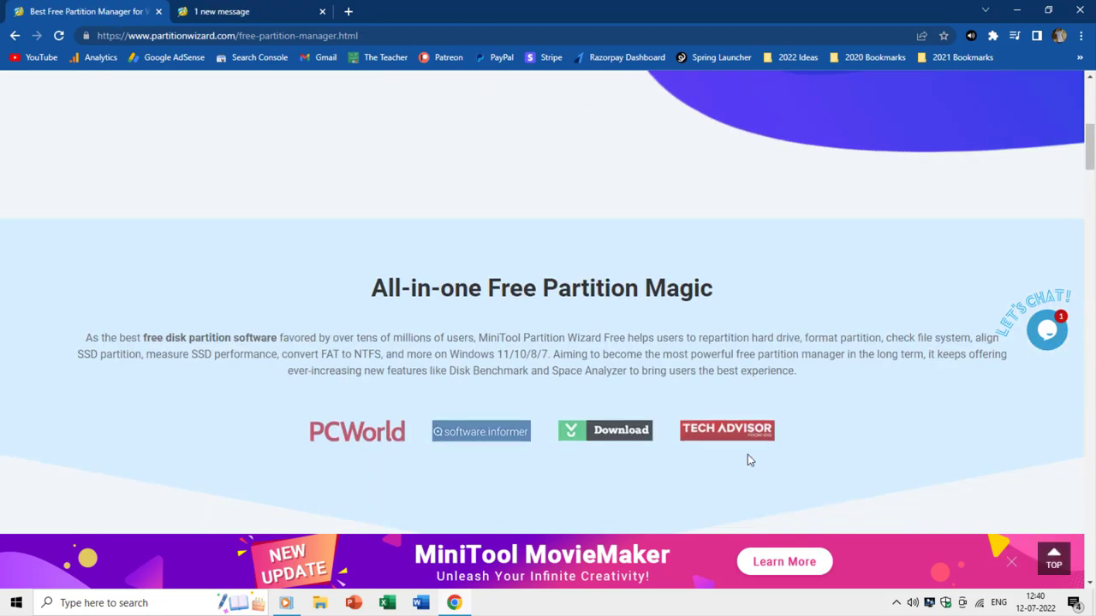
{"action": "scroll", "coordinate": [750, 461], "scroll_direction": "down", "scroll_amount": 5}
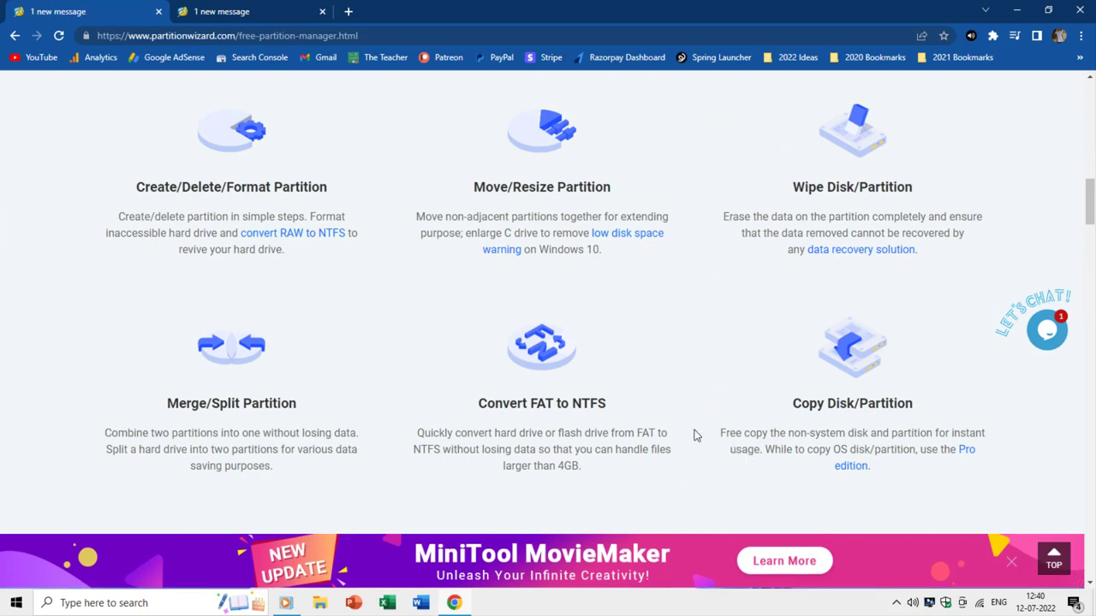
- Switch to the Edition Comparison tab and scroll down the comparison table
{"action": "left_click", "coordinate": [269, 18]}
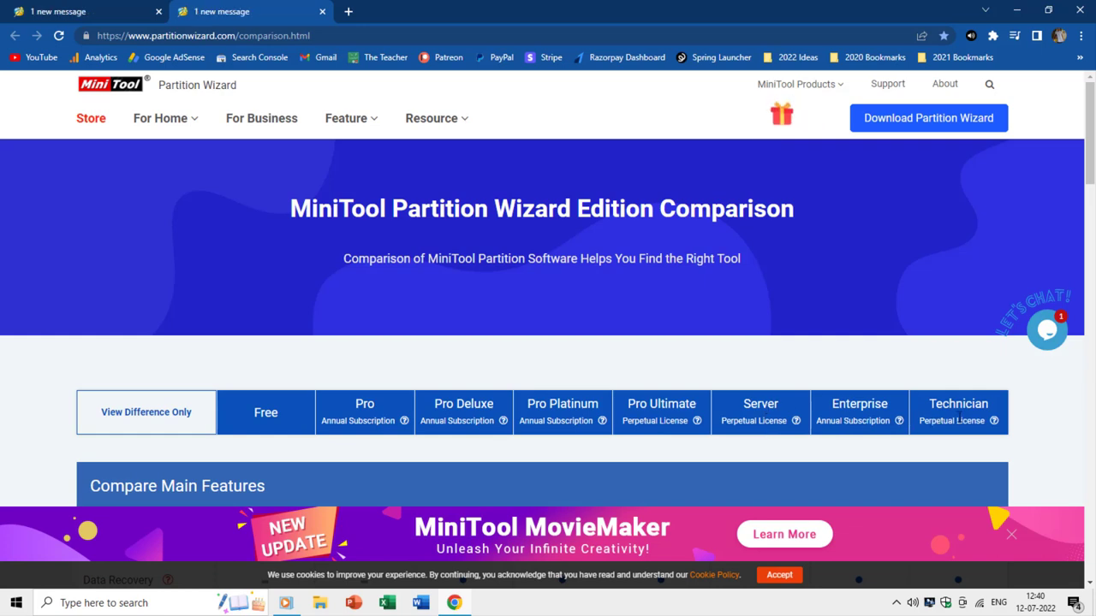
{"action": "scroll", "coordinate": [294, 331], "scroll_direction": "down", "scroll_amount": 1}
{"action": "scroll", "coordinate": [293, 330], "scroll_direction": "down", "scroll_amount": 3}
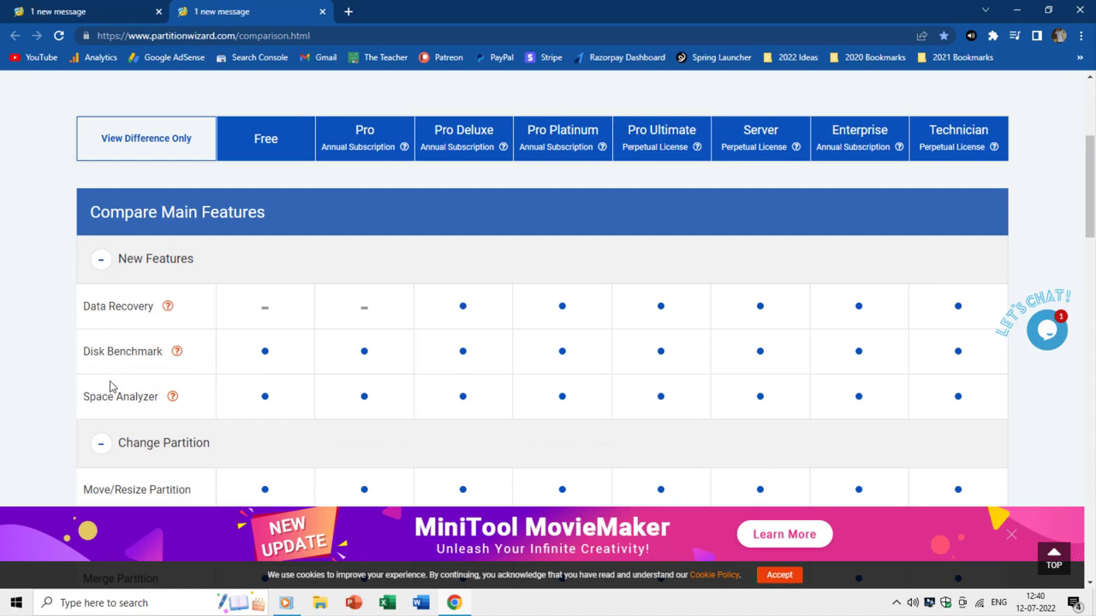
{"action": "scroll", "coordinate": [111, 402], "scroll_direction": "down", "scroll_amount": 4}
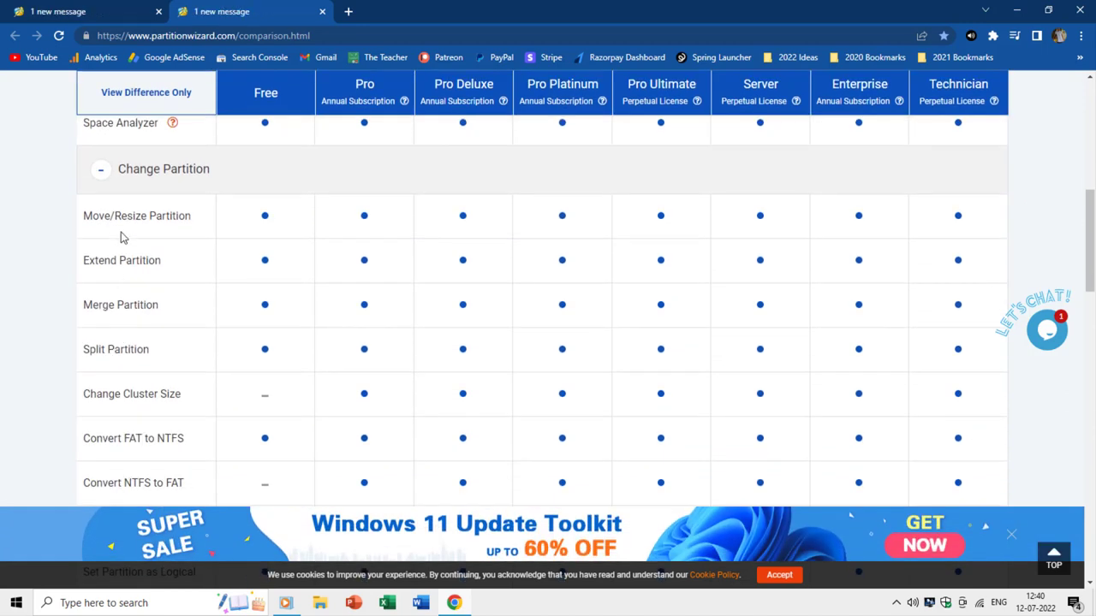
{"action": "scroll", "coordinate": [112, 291], "scroll_direction": "down", "scroll_amount": 3}
{"action": "scroll", "coordinate": [112, 293], "scroll_direction": "down", "scroll_amount": 1}
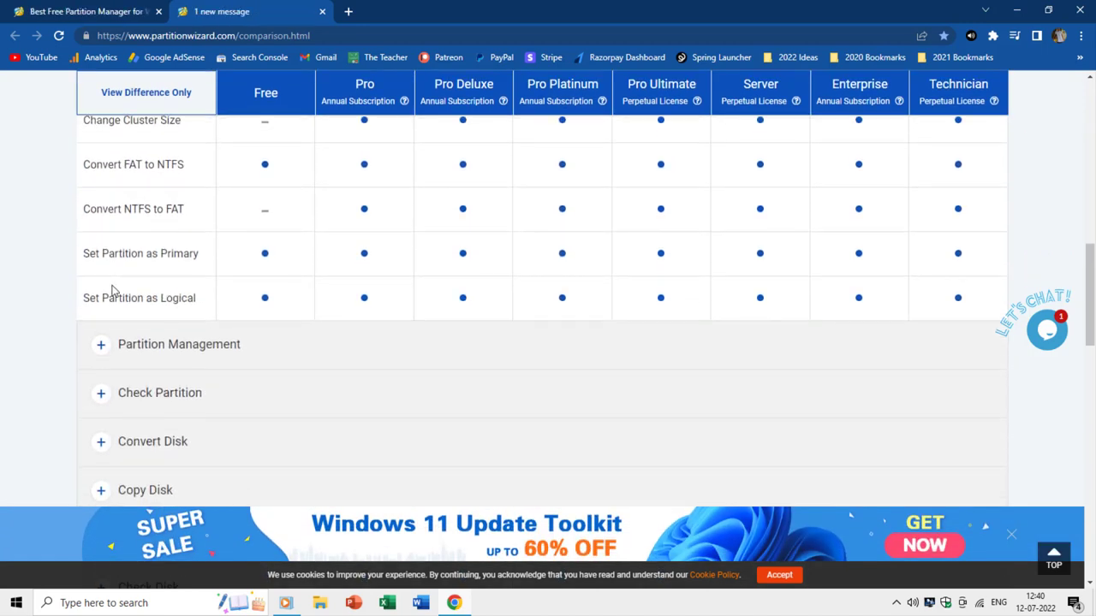
- Expand the Partition Management and Check Partition feature rows to compare editions
{"action": "left_click", "coordinate": [102, 344]}
{"action": "scroll", "coordinate": [104, 346], "scroll_direction": "down", "scroll_amount": 1}
{"action": "scroll", "coordinate": [105, 350], "scroll_direction": "down", "scroll_amount": 3}
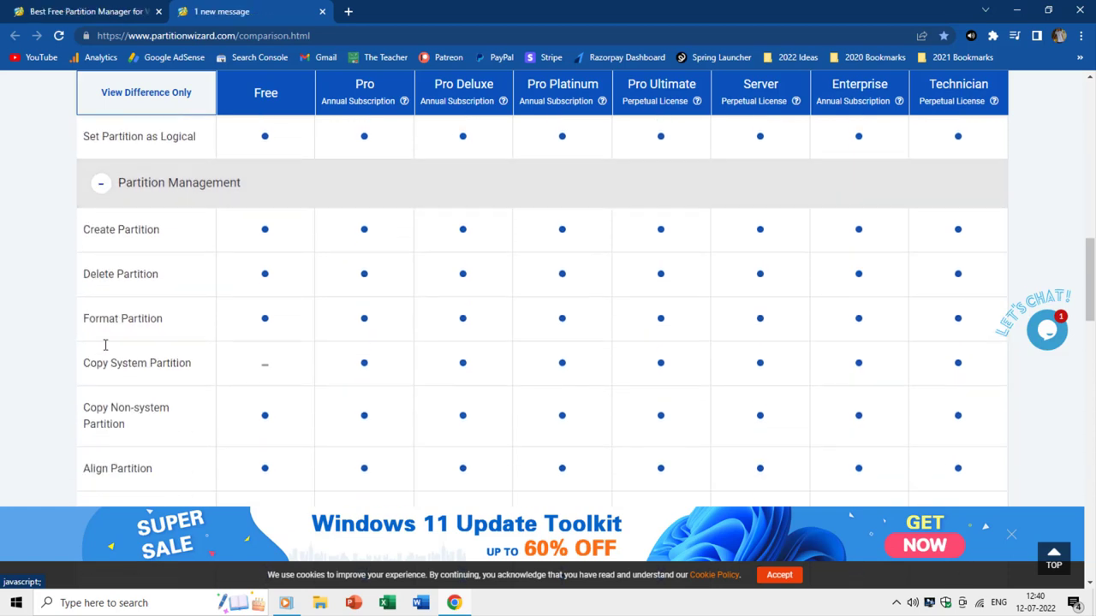
{"action": "scroll", "coordinate": [104, 349], "scroll_direction": "down", "scroll_amount": 1}
{"action": "scroll", "coordinate": [105, 353], "scroll_direction": "down", "scroll_amount": 4}
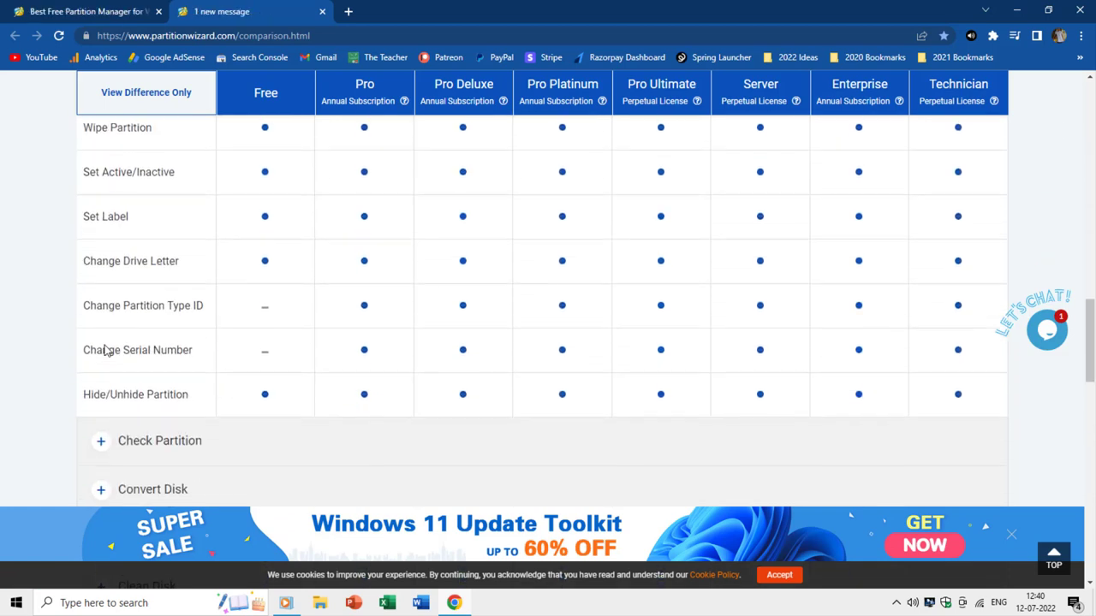
{"action": "left_click", "coordinate": [103, 305]}
{"action": "scroll", "coordinate": [116, 332], "scroll_direction": "down", "scroll_amount": 3}
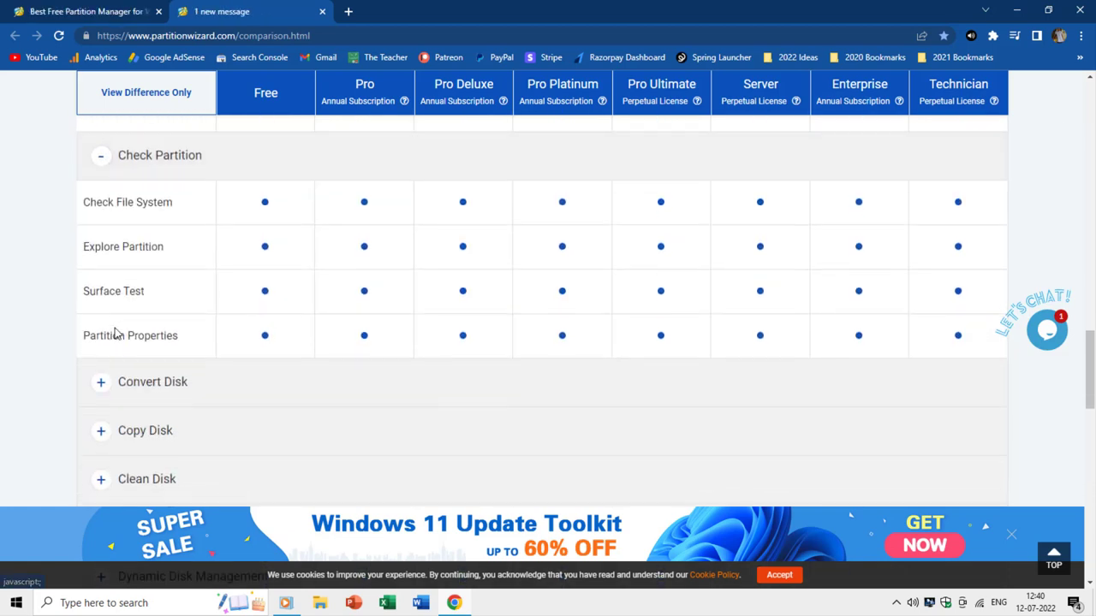
{"action": "scroll", "coordinate": [116, 334], "scroll_direction": "down", "scroll_amount": 1}
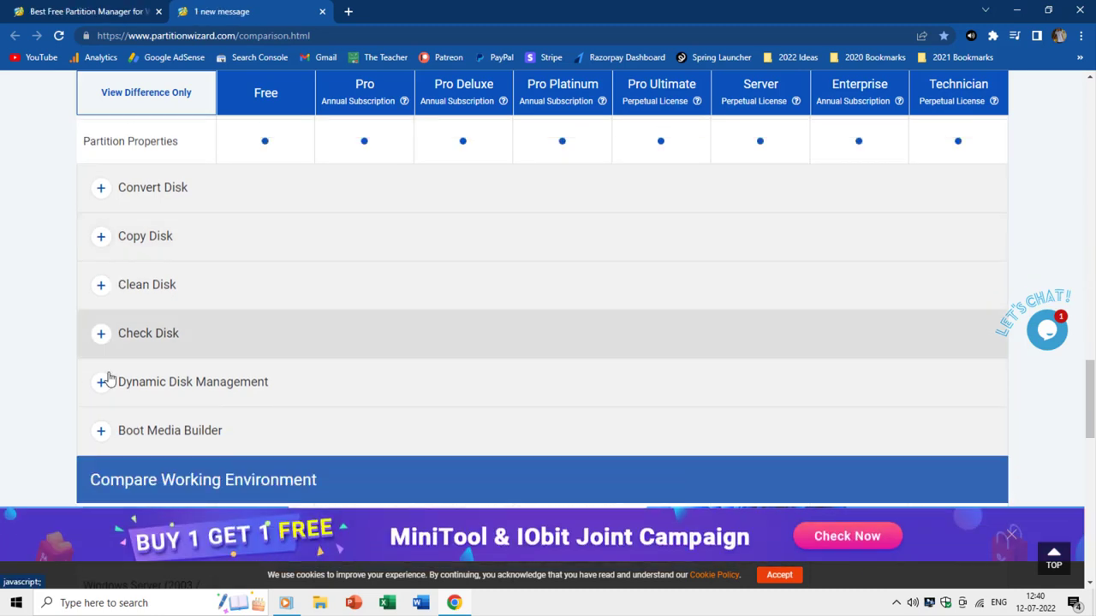
- Expand Dynamic Disk Management and review which of its features Free lacks
{"action": "left_click", "coordinate": [103, 385]}
{"action": "scroll", "coordinate": [111, 381], "scroll_direction": "down", "scroll_amount": 1}
{"action": "scroll", "coordinate": [111, 381], "scroll_direction": "down", "scroll_amount": 7}
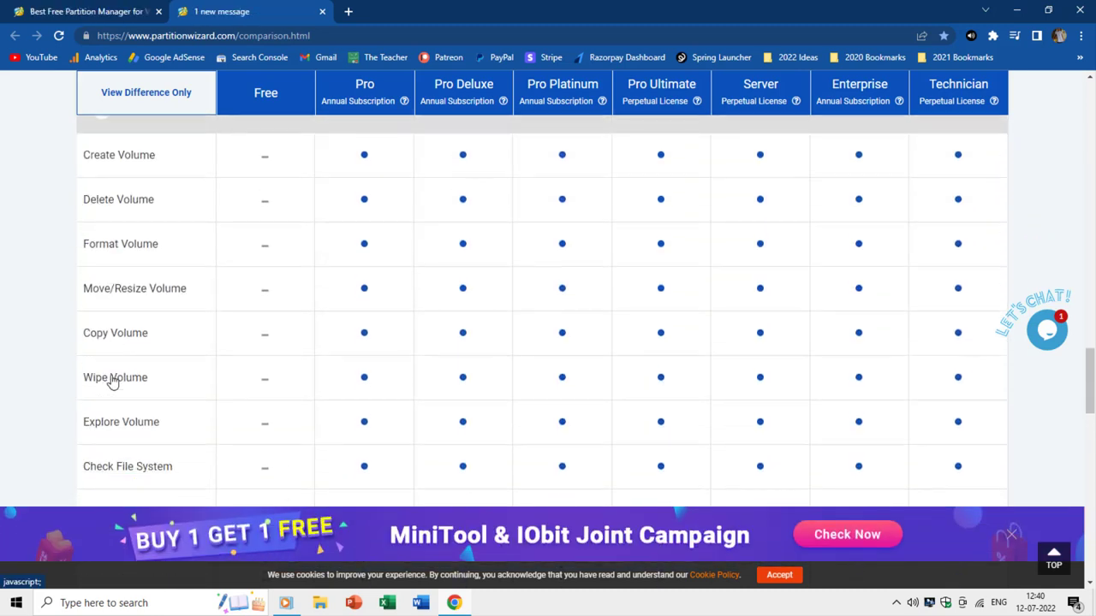
{"action": "scroll", "coordinate": [111, 381], "scroll_direction": "down", "scroll_amount": 5}
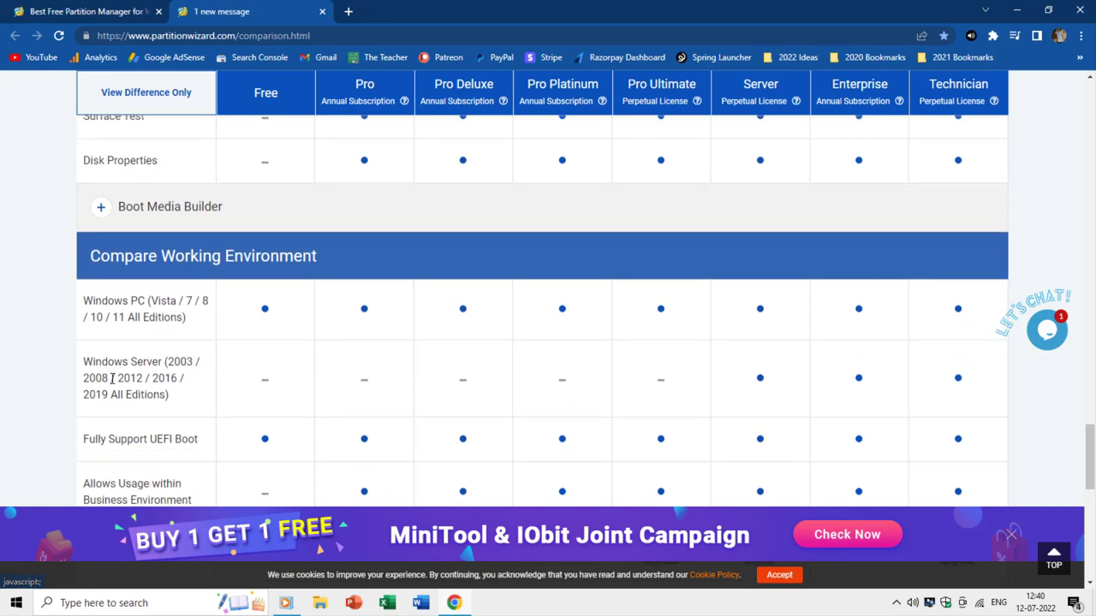
{"action": "scroll", "coordinate": [111, 382], "scroll_direction": "down", "scroll_amount": 1}
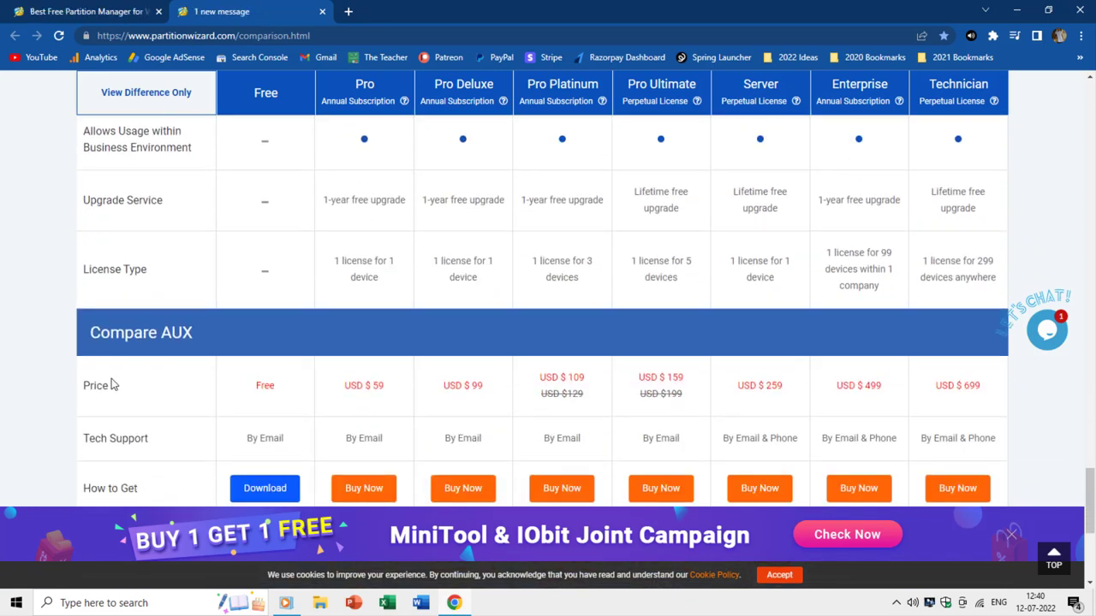
{"action": "scroll", "coordinate": [191, 377], "scroll_direction": "up", "scroll_amount": 15}
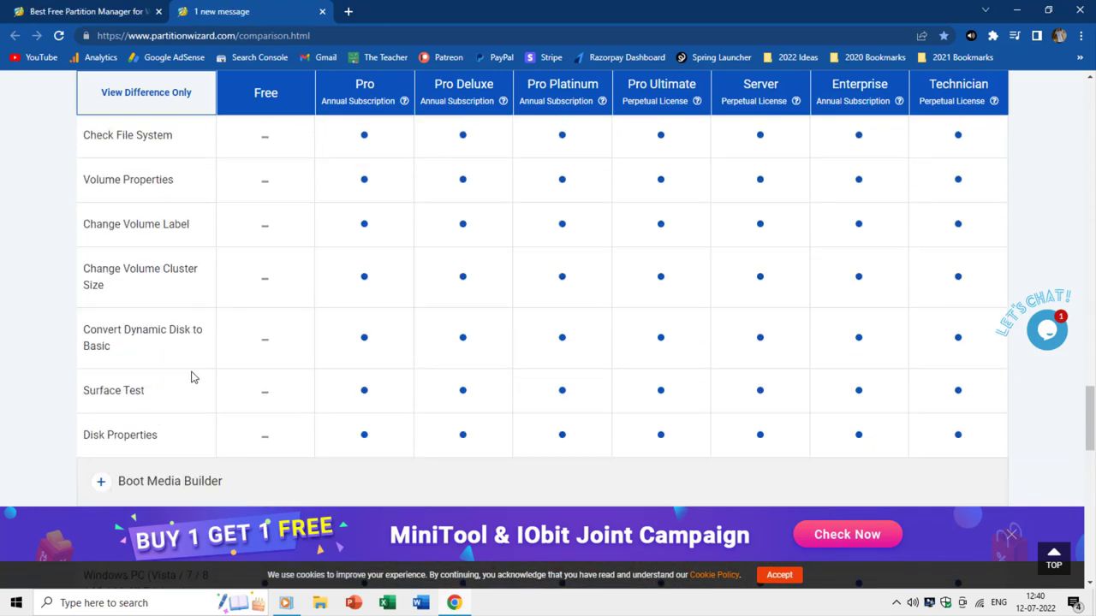
{"action": "scroll", "coordinate": [192, 377], "scroll_direction": "up", "scroll_amount": 7}
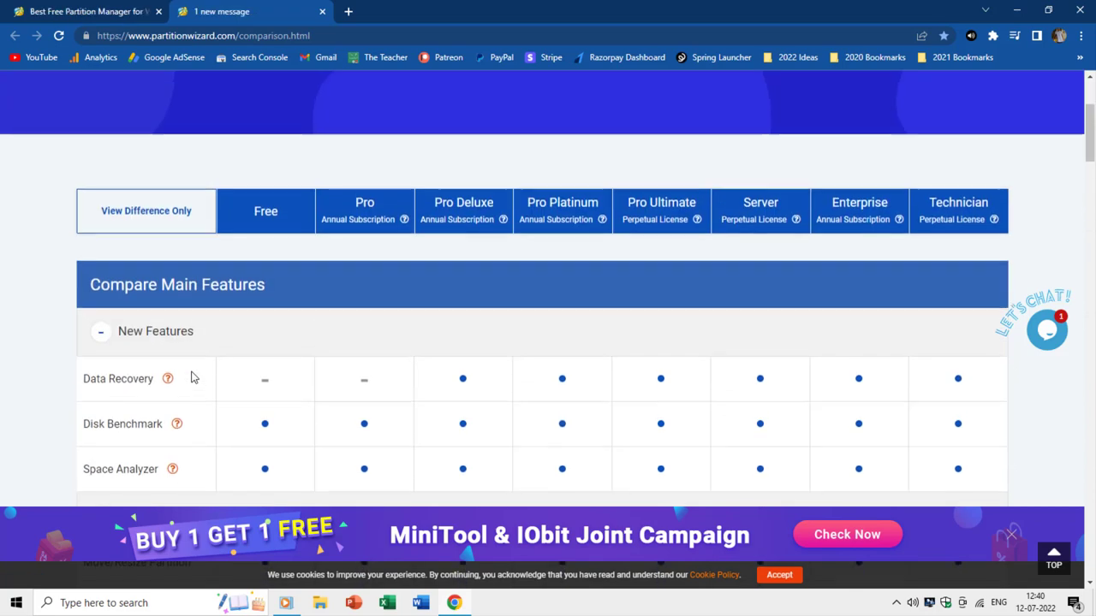
{"action": "scroll", "coordinate": [191, 374], "scroll_direction": "down", "scroll_amount": 3}
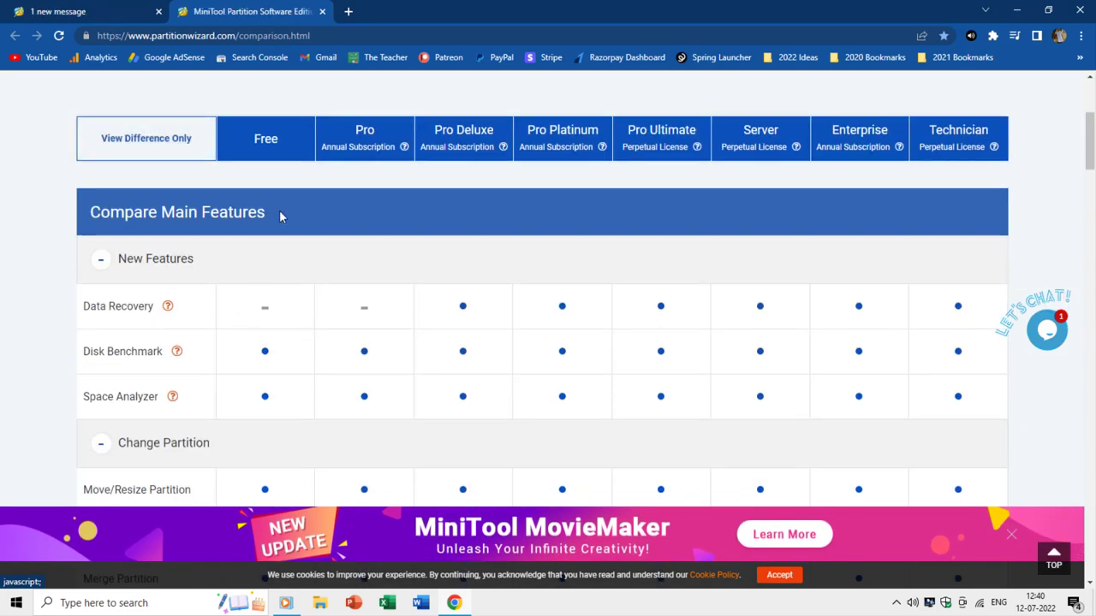
- Minimize Chrome and launch MiniTool Partition Wizard from its desktop shortcut
{"action": "left_click", "coordinate": [1025, 10]}
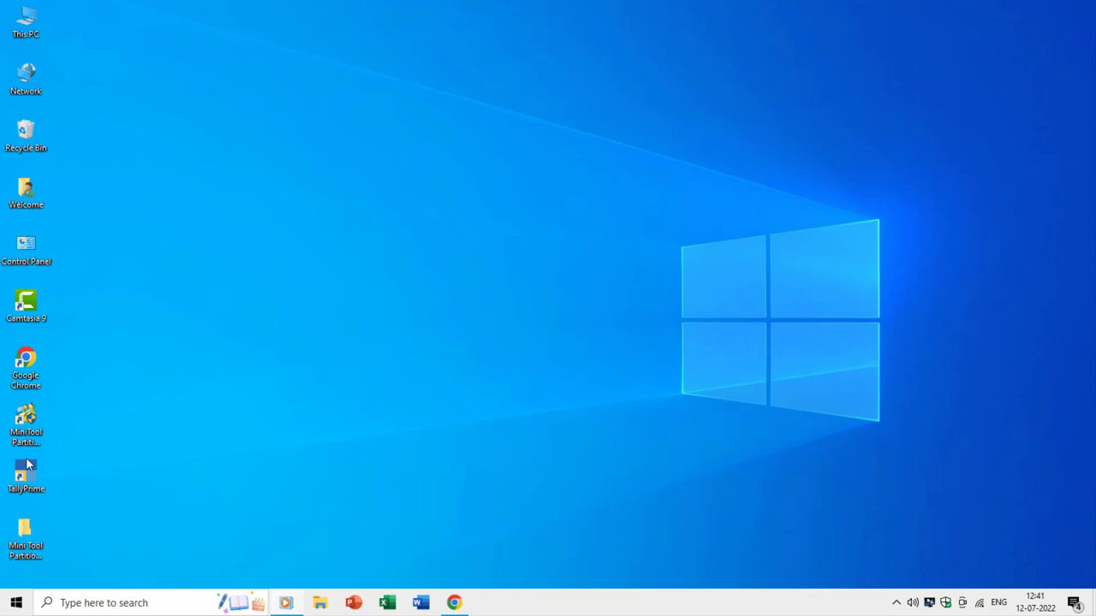
{"action": "double_click", "coordinate": [28, 421]}
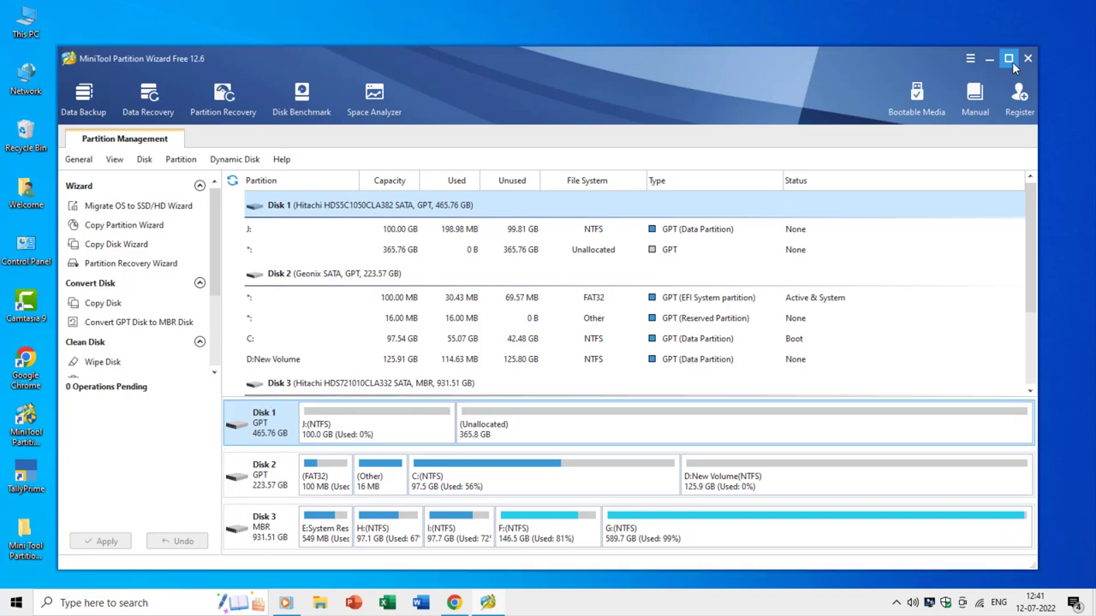
- Maximize the Partition Wizard window and view Disk 1's operations menu in list and disk map
{"action": "left_click", "coordinate": [1008, 59]}
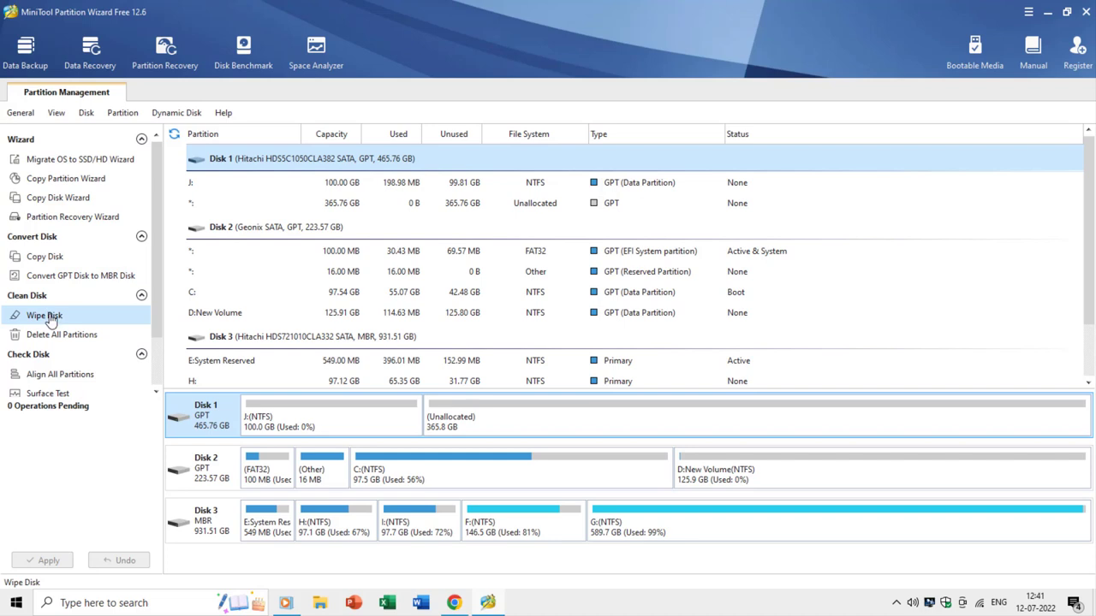
{"action": "right_click", "coordinate": [196, 164]}
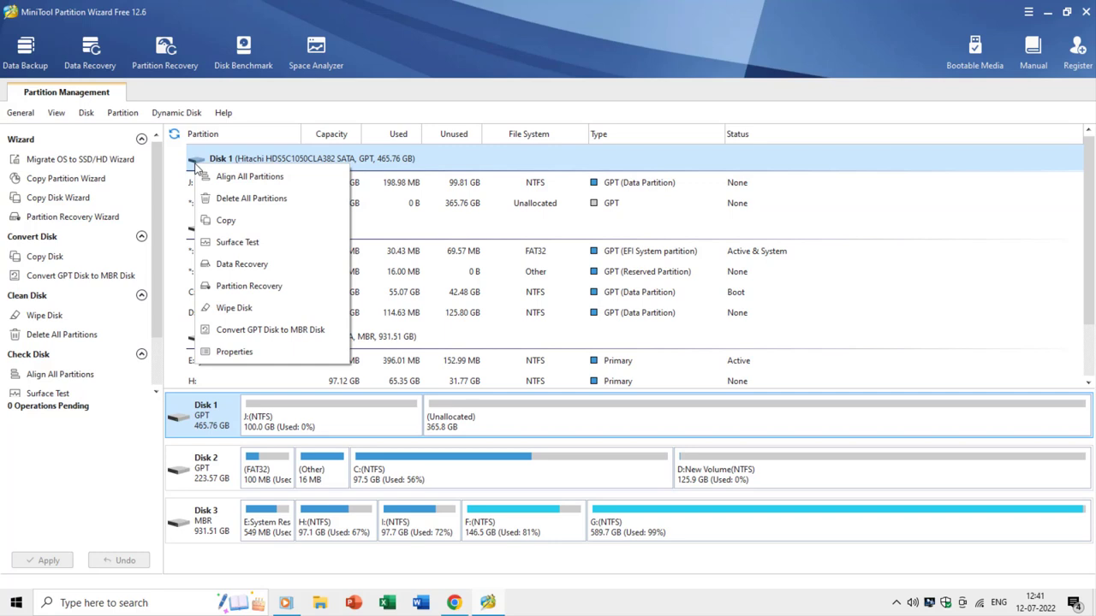
{"action": "right_click", "coordinate": [209, 409]}
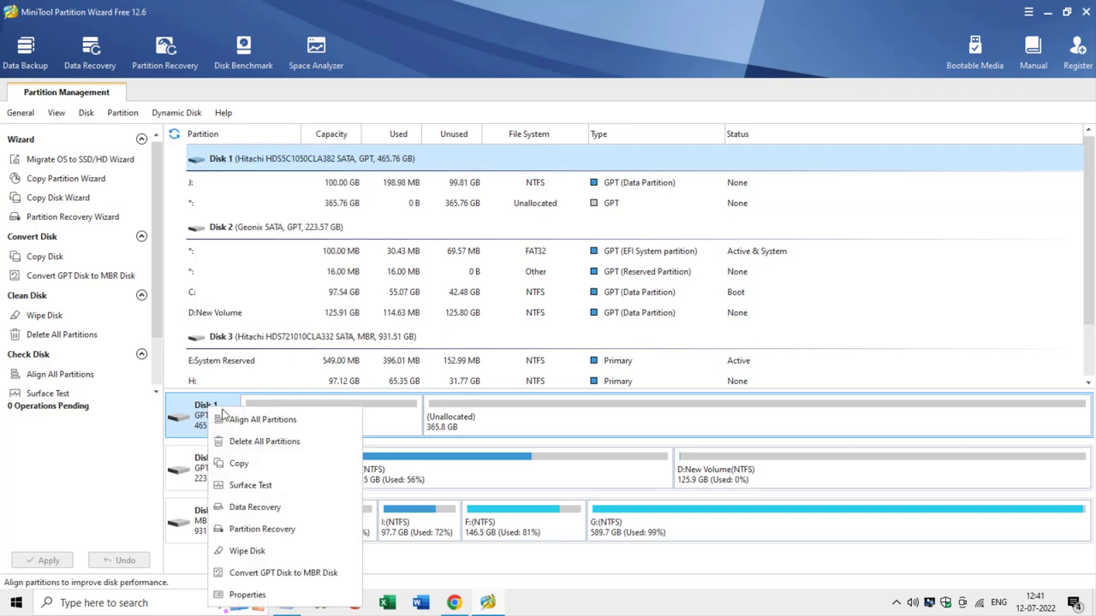
- View the operations menu for partition J: from both the list and the disk map
{"action": "left_click", "coordinate": [192, 186]}
{"action": "right_click", "coordinate": [193, 188]}
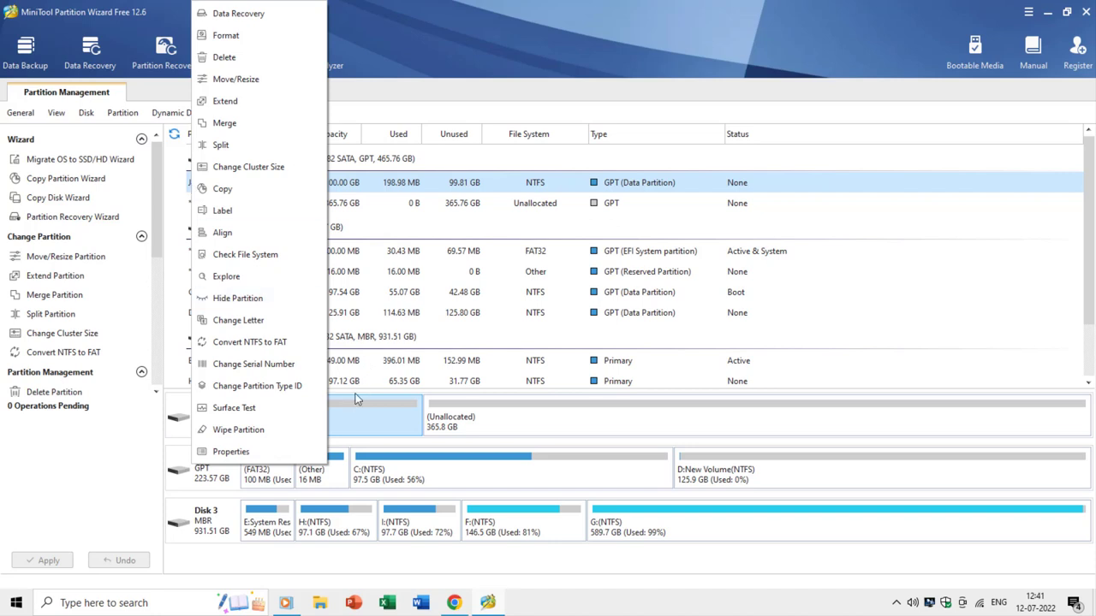
{"action": "left_click", "coordinate": [347, 414]}
{"action": "right_click", "coordinate": [347, 414]}
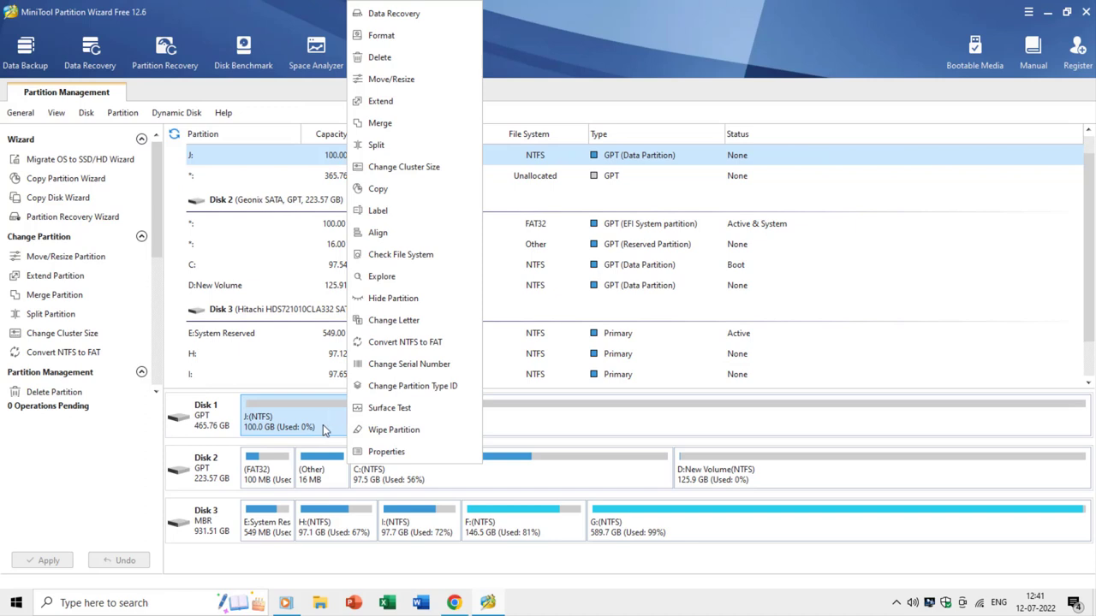
{"action": "left_click", "coordinate": [219, 162]}
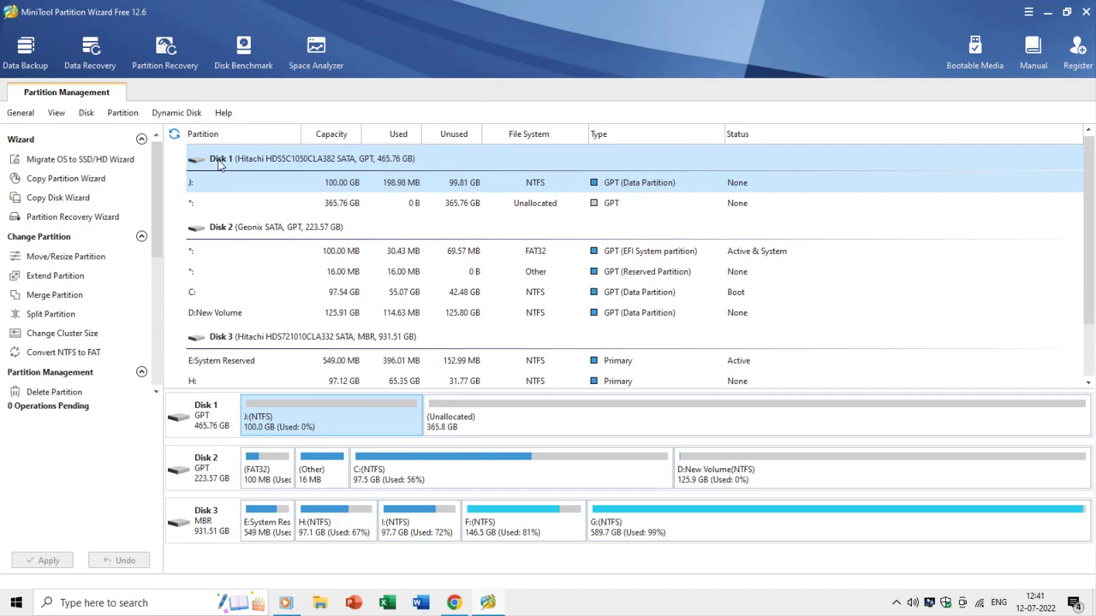
- Check Disk 2, its FAT32 partition and Disk 3, then reselect the 100 GB J: partition
{"action": "left_click", "coordinate": [239, 190]}
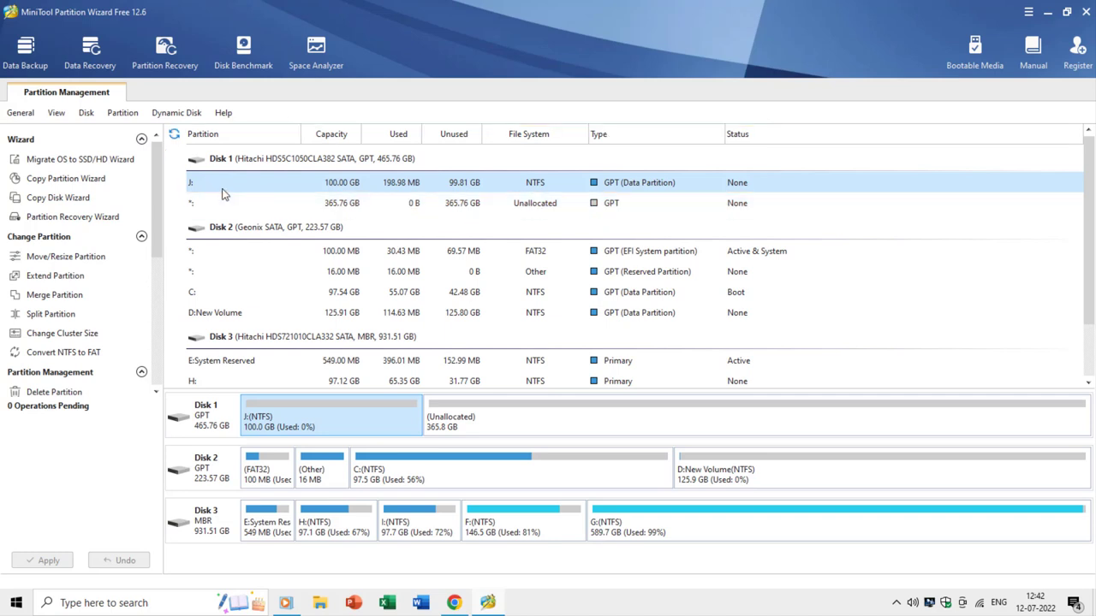
{"action": "left_click", "coordinate": [230, 235]}
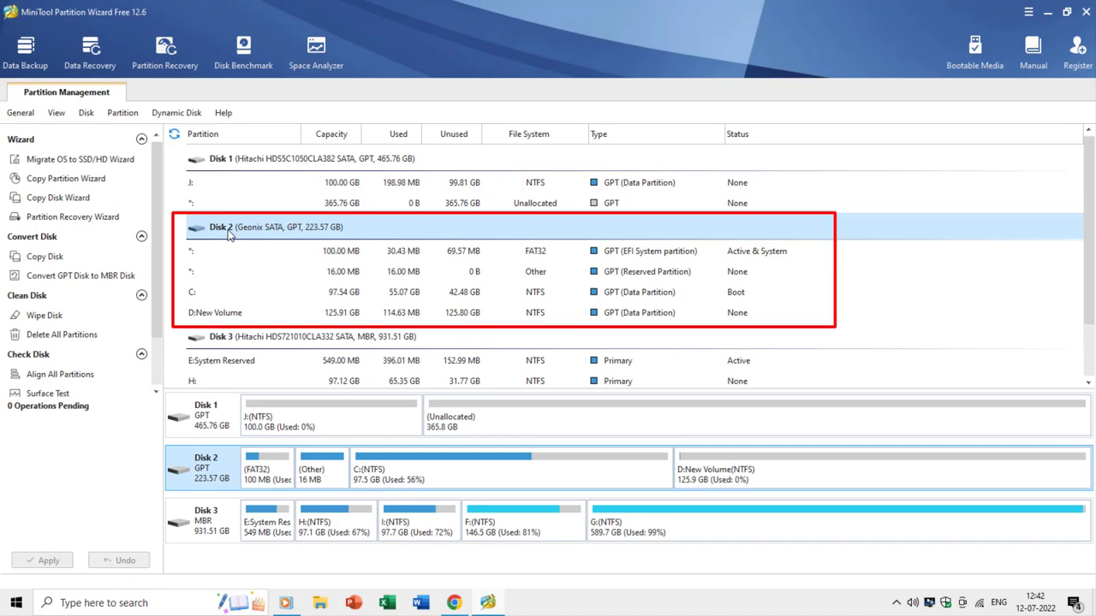
{"action": "left_click", "coordinate": [755, 253]}
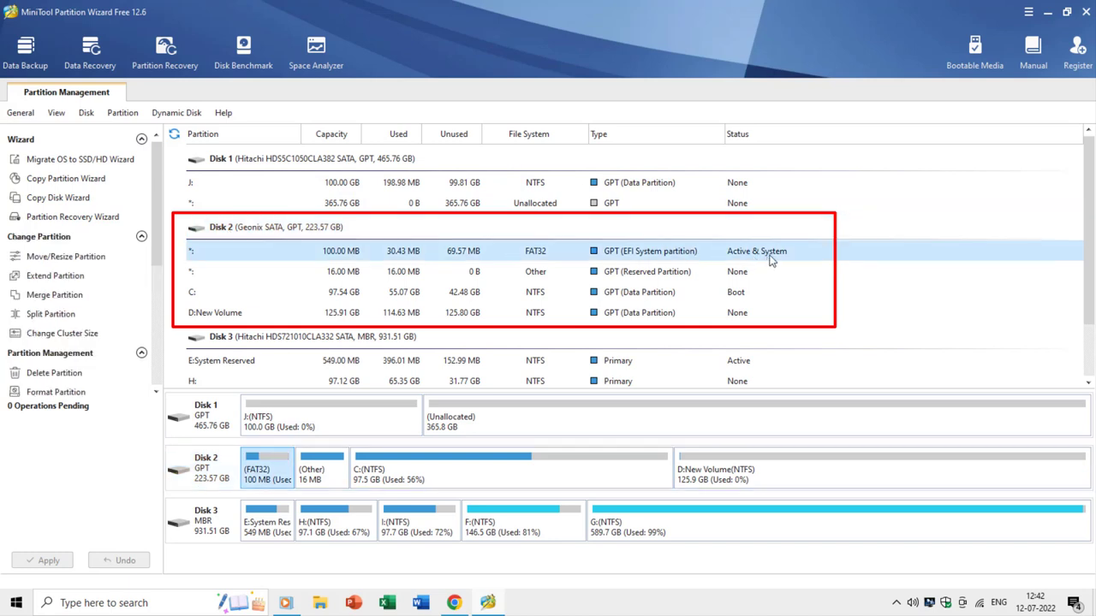
{"action": "scroll", "coordinate": [600, 257], "scroll_direction": "down", "scroll_amount": 1}
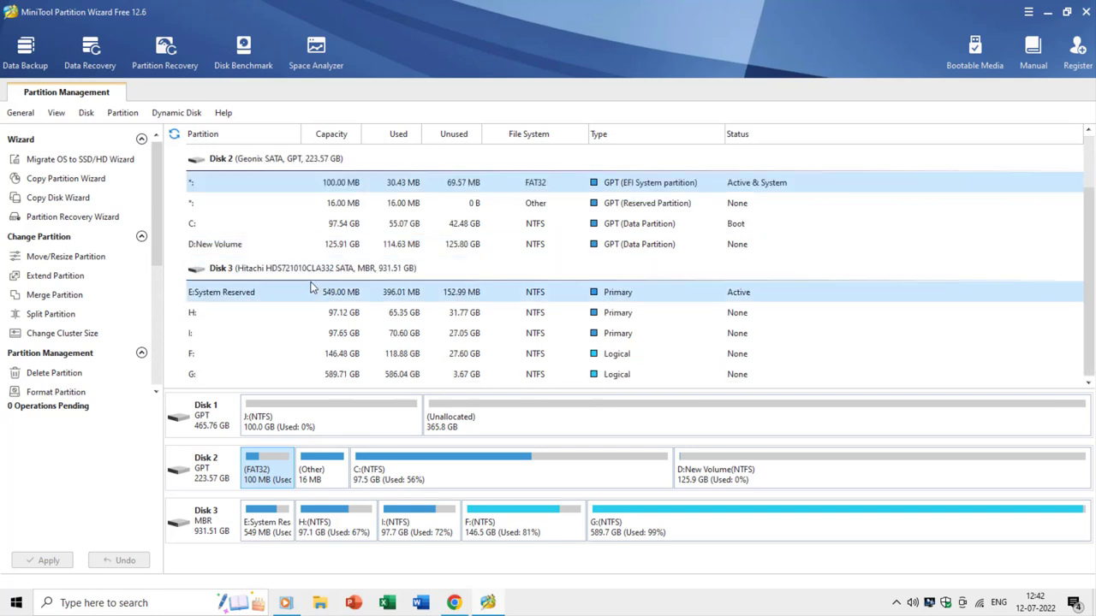
{"action": "left_click", "coordinate": [259, 268]}
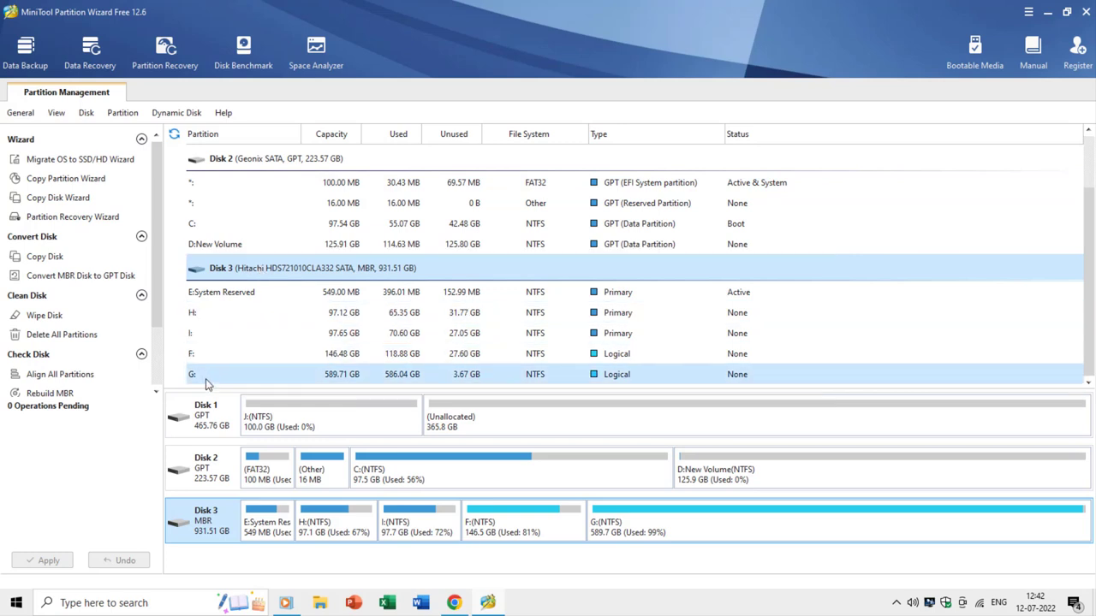
{"action": "scroll", "coordinate": [219, 338], "scroll_direction": "up", "scroll_amount": 1}
{"action": "left_click", "coordinate": [212, 185]}
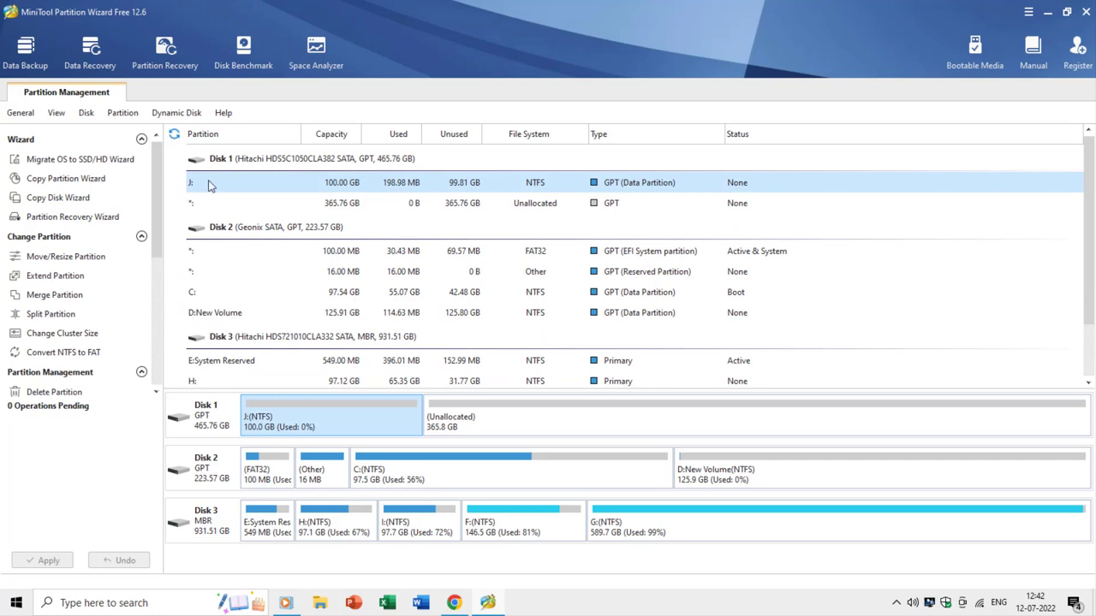
{"action": "right_click", "coordinate": [196, 184]}
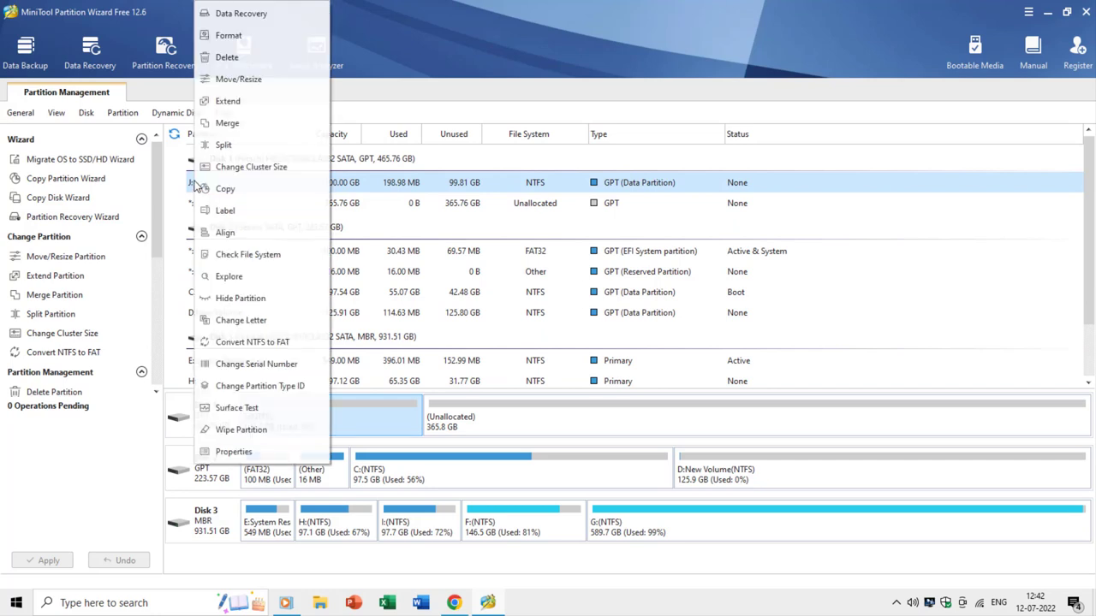
{"action": "left_click", "coordinate": [226, 58]}
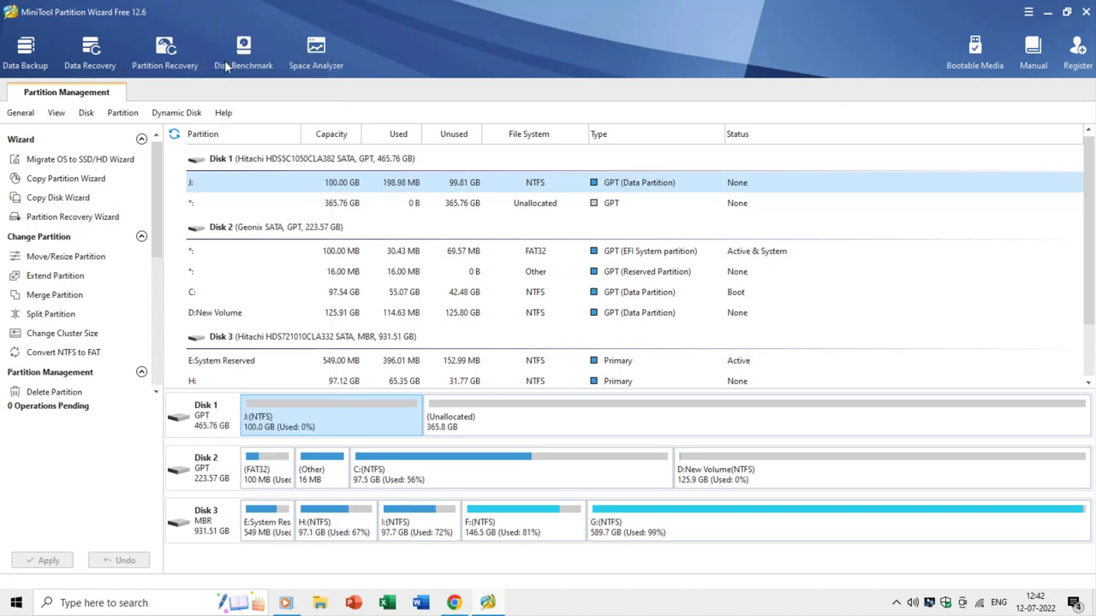
{"action": "scroll", "coordinate": [241, 186], "scroll_direction": "up", "scroll_amount": 1}
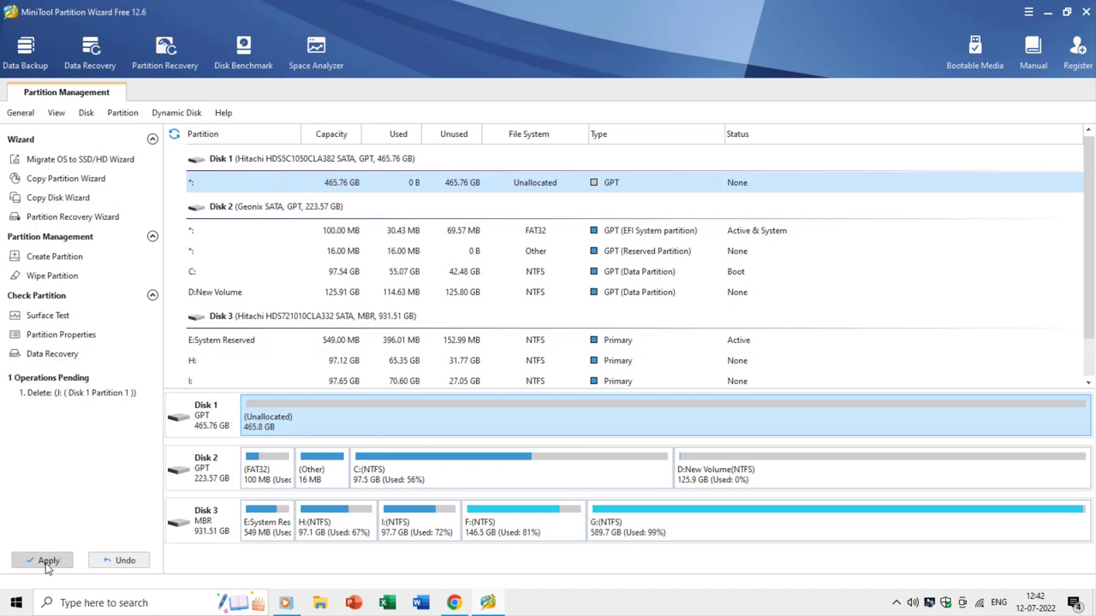
{"action": "left_click", "coordinate": [124, 562]}
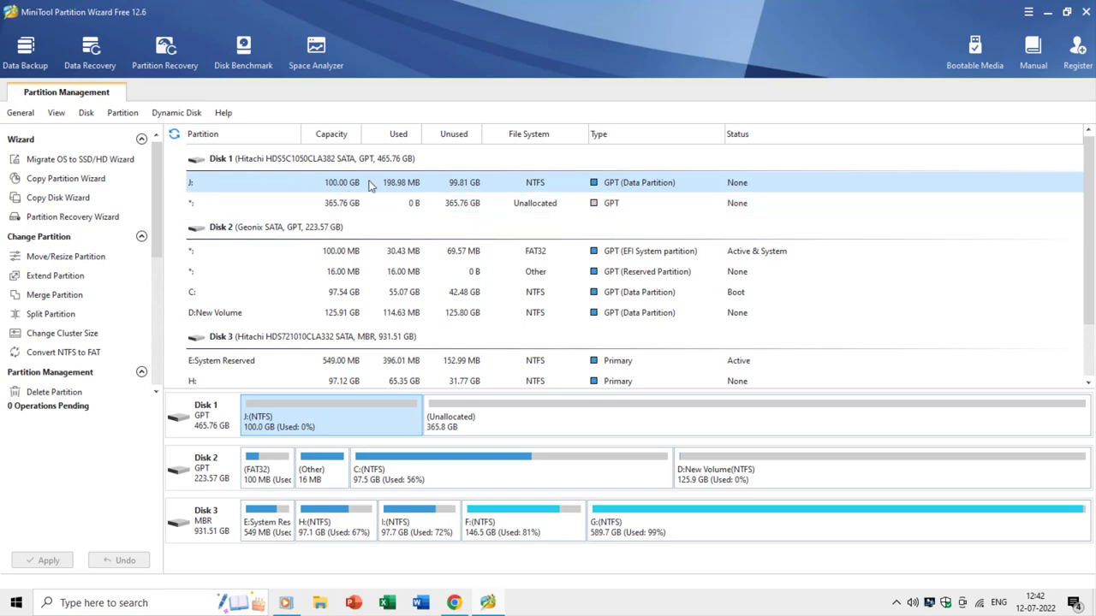
- Select Disk 1's 365.76 GB unallocated space
{"action": "left_click", "coordinate": [359, 205]}
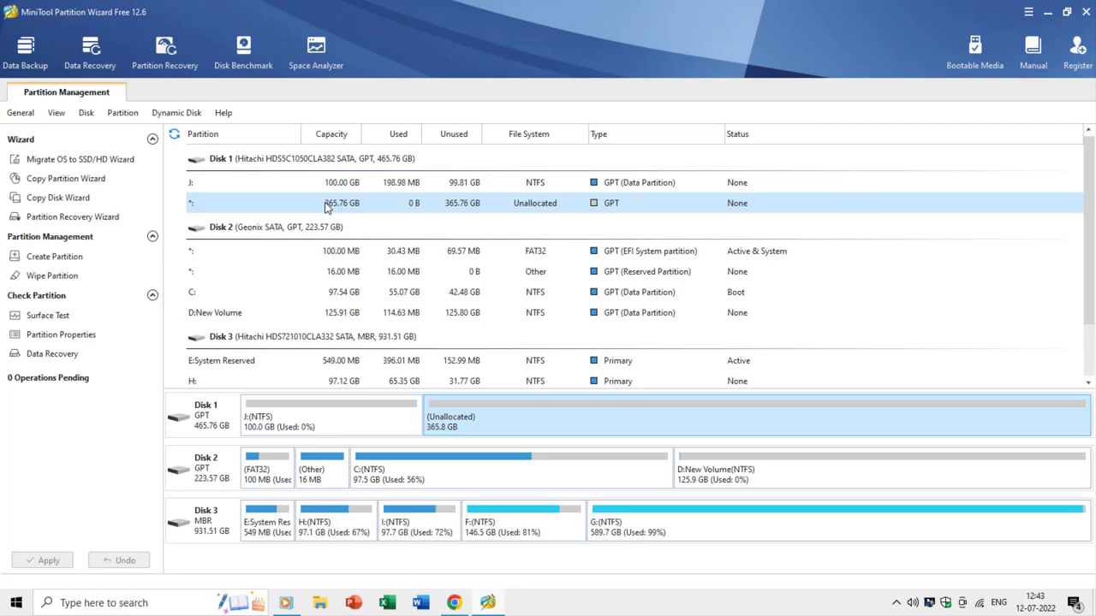
- Delete the J: partition and apply the change, confirming the success message
{"action": "right_click", "coordinate": [196, 183]}
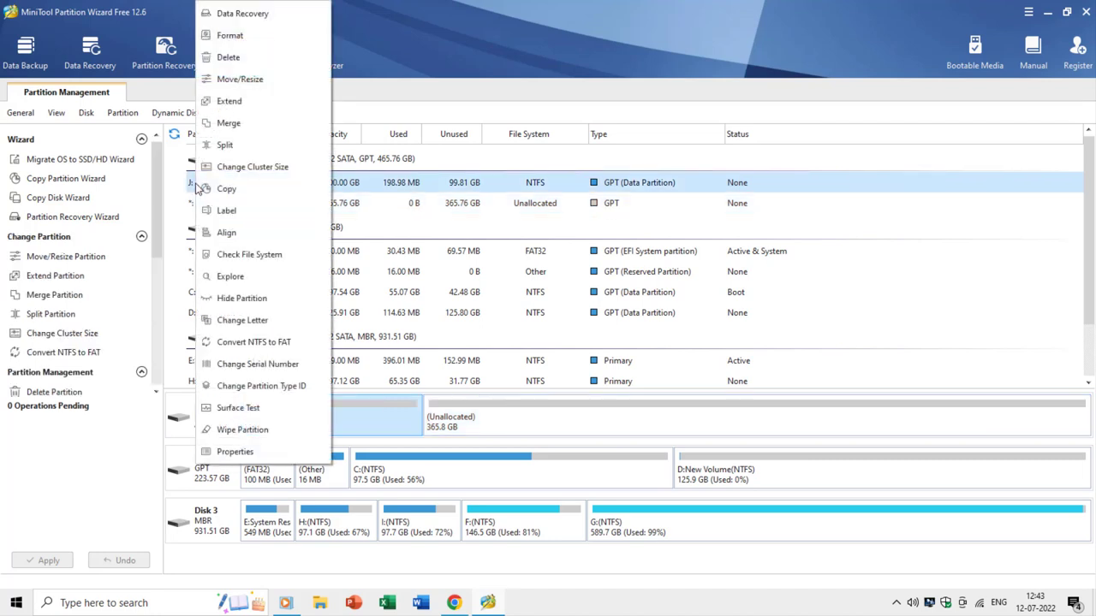
{"action": "left_click", "coordinate": [221, 57]}
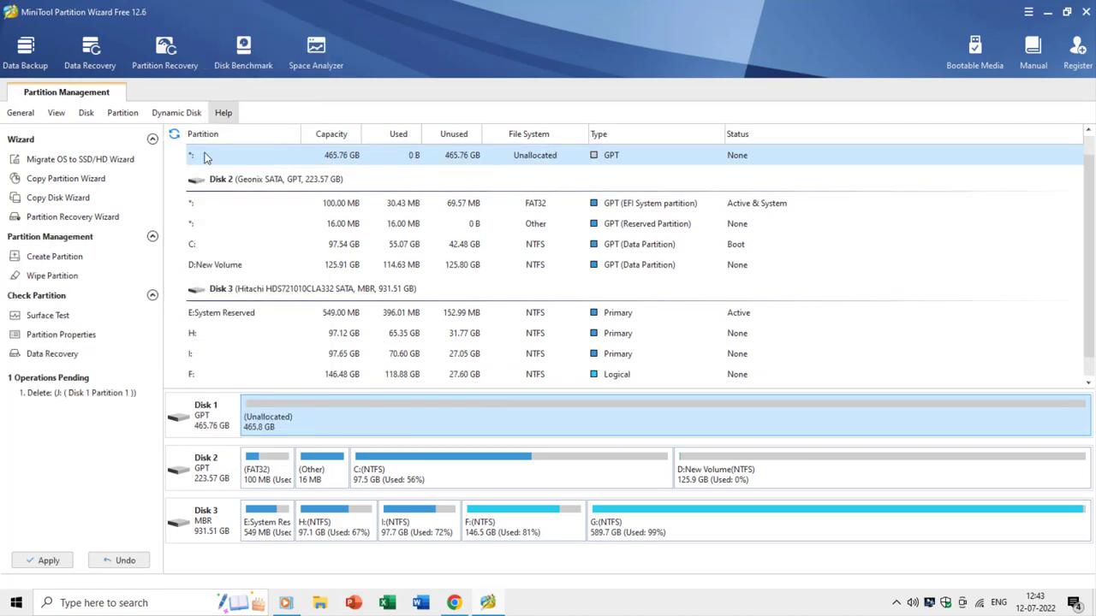
{"action": "left_click", "coordinate": [49, 560]}
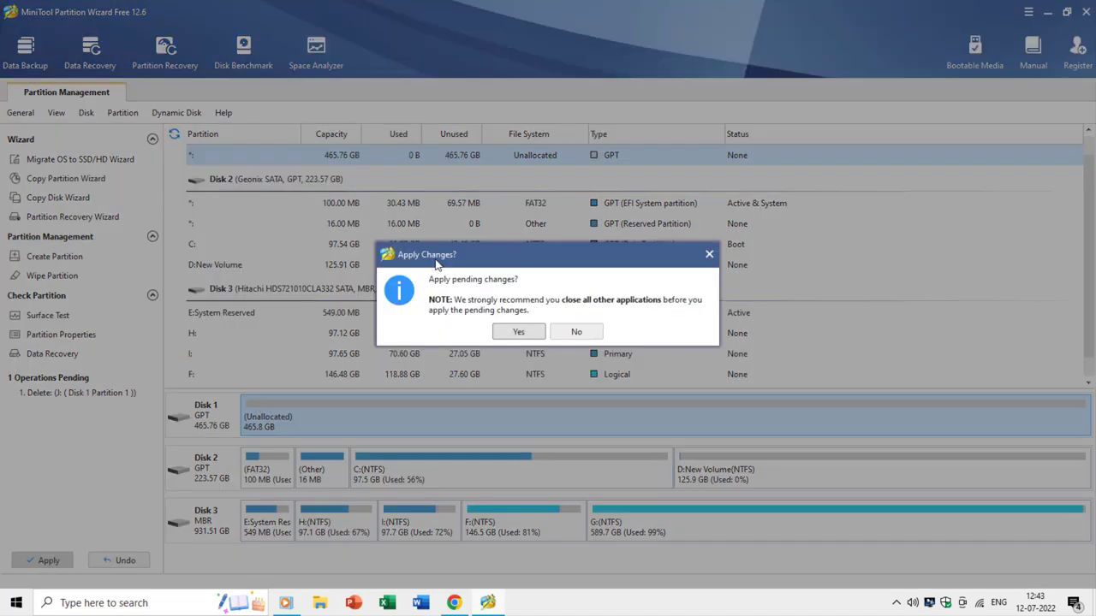
{"action": "left_click", "coordinate": [516, 332]}
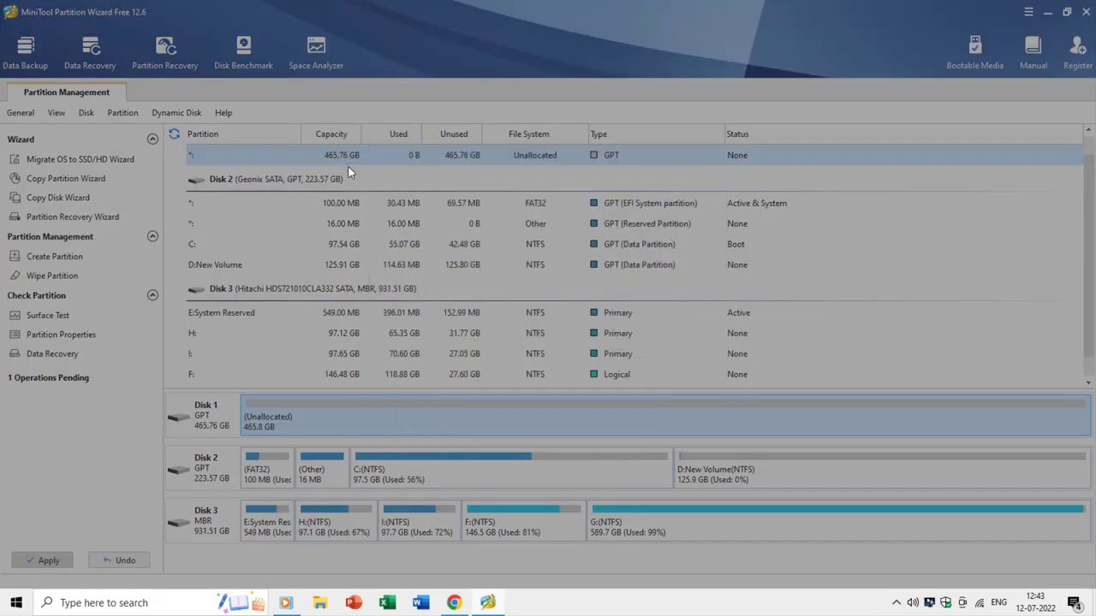
{"action": "left_click", "coordinate": [549, 326]}
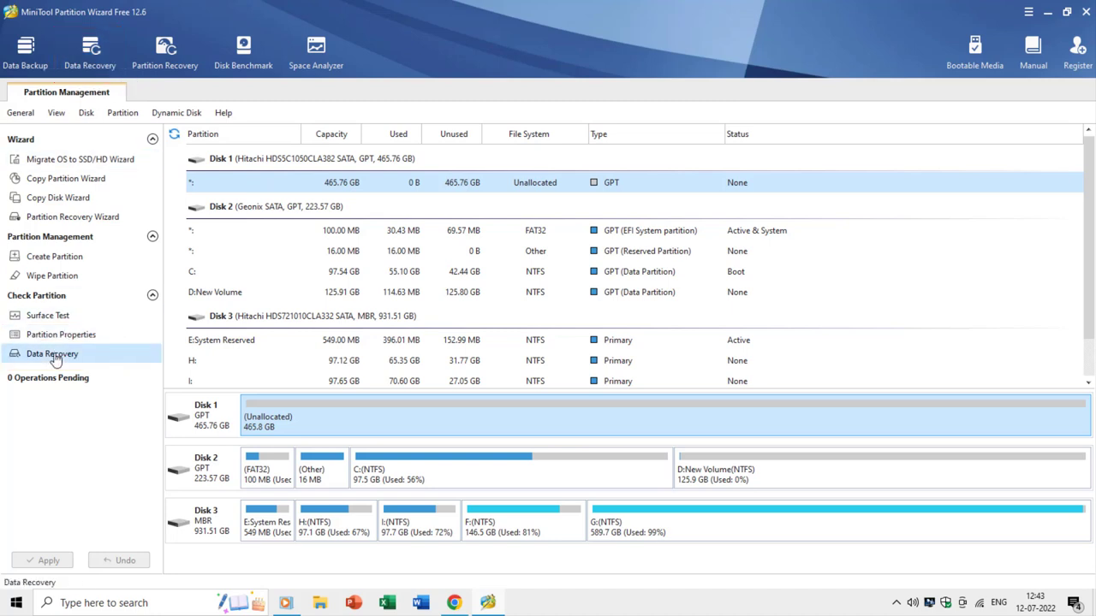
- Open Data Recovery for Disk 1's unallocated space and compare the Devices and Logical Drives tabs
{"action": "right_click", "coordinate": [262, 184]}
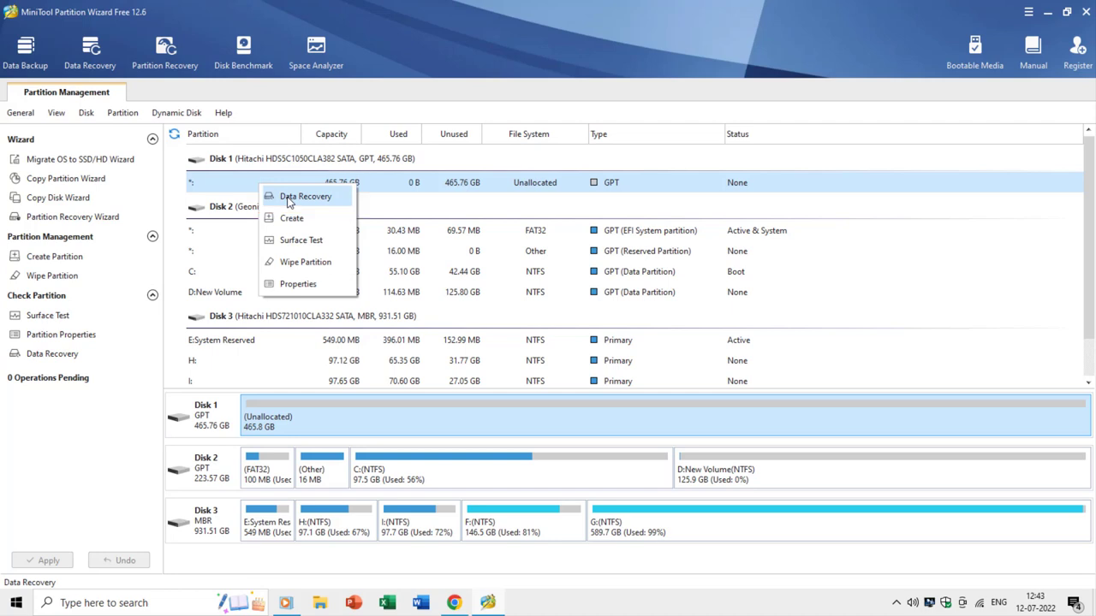
{"action": "left_click", "coordinate": [286, 200]}
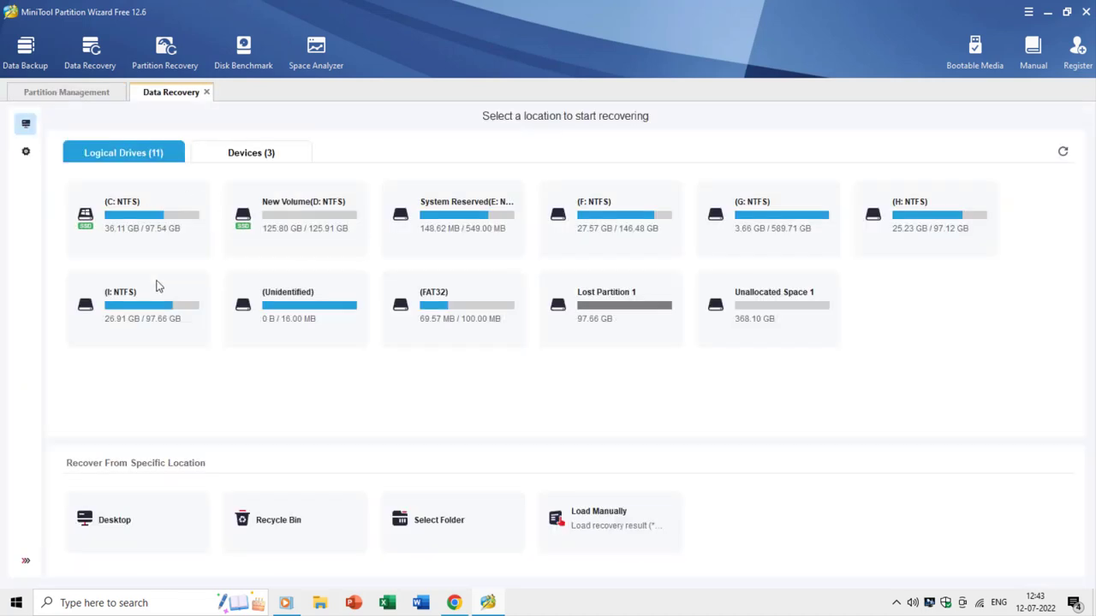
{"action": "left_click", "coordinate": [279, 160]}
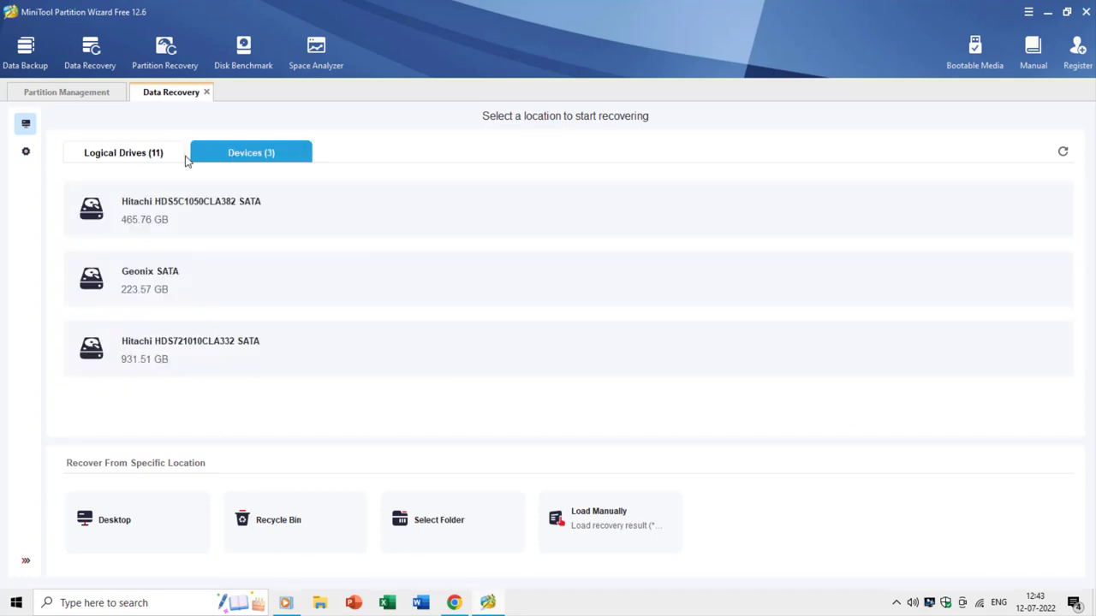
{"action": "left_click", "coordinate": [143, 157]}
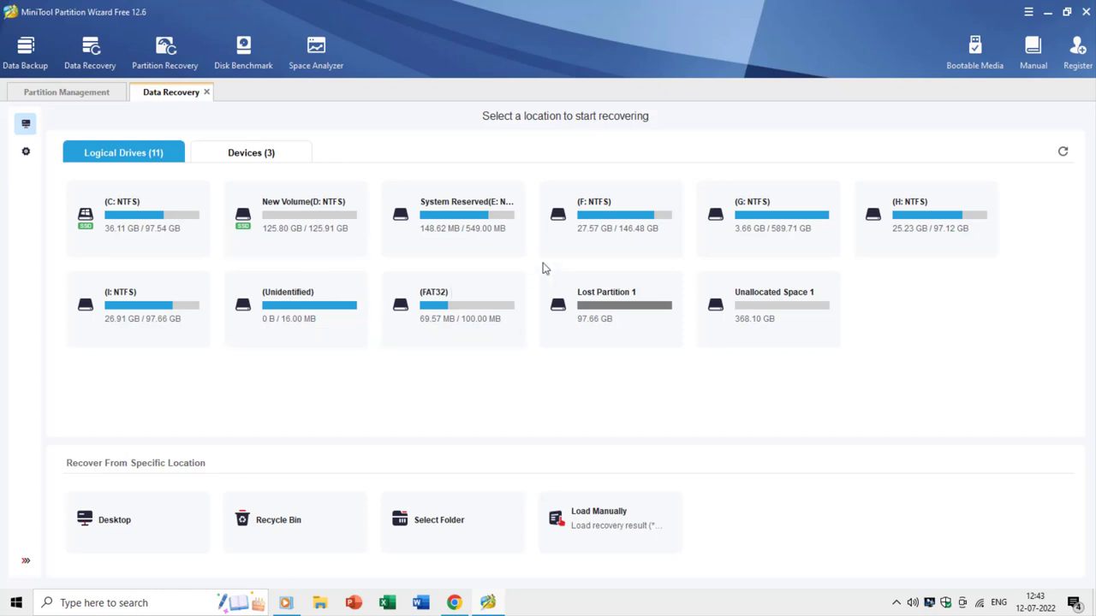
- Try scanning Lost Partition 1, then switch between Devices and Logical Drives again
{"action": "mouse_move", "coordinate": [853, 243]}
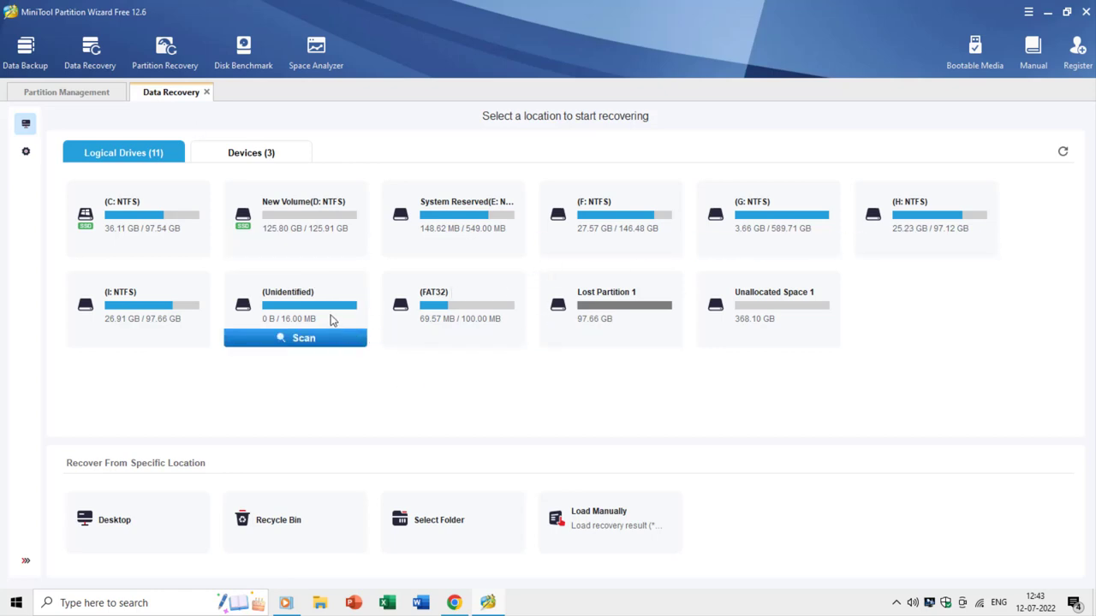
{"action": "mouse_move", "coordinate": [445, 339]}
{"action": "mouse_move", "coordinate": [570, 334]}
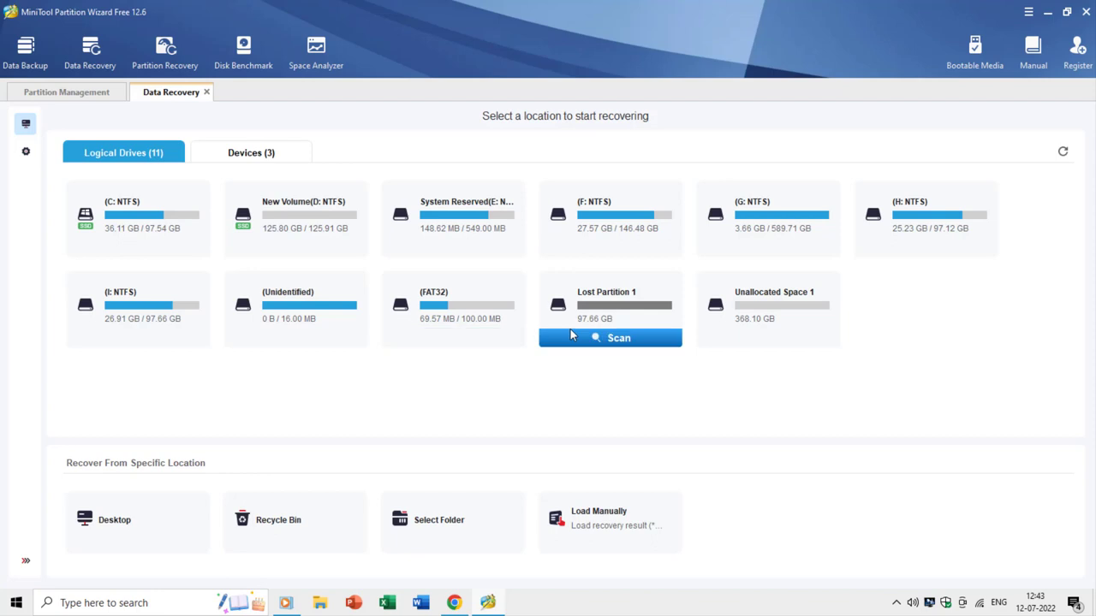
{"action": "left_click", "coordinate": [594, 341]}
{"action": "left_click", "coordinate": [238, 158]}
{"action": "mouse_move", "coordinate": [178, 214]}
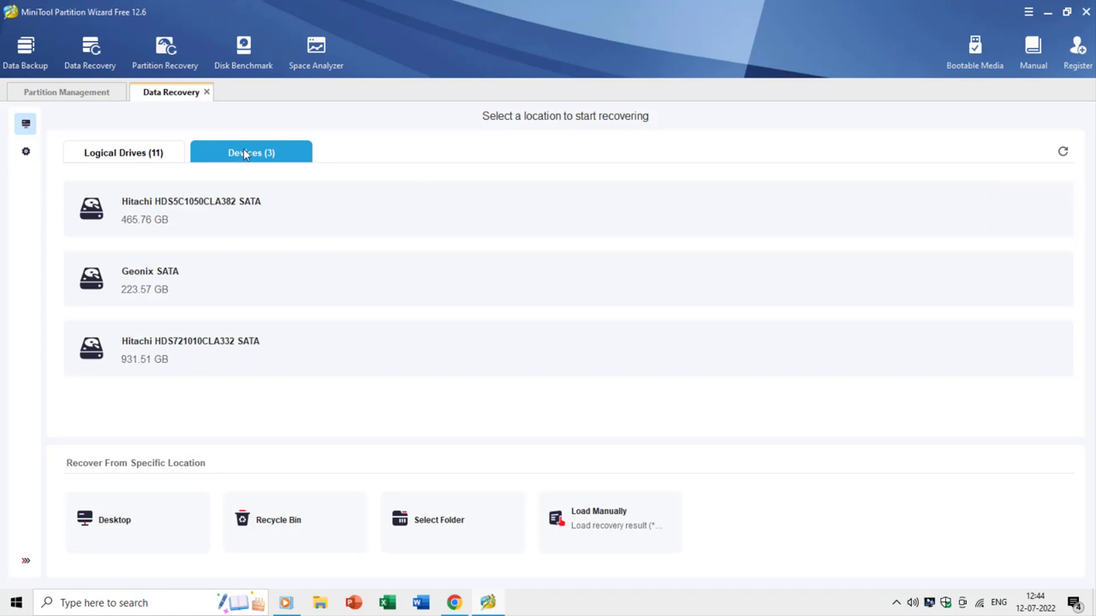
{"action": "left_click", "coordinate": [142, 156]}
- Scan Lost Partition 1, tick a file under All Raw Files > MP4 Video File, then cancel the scan
{"action": "mouse_move", "coordinate": [579, 316]}
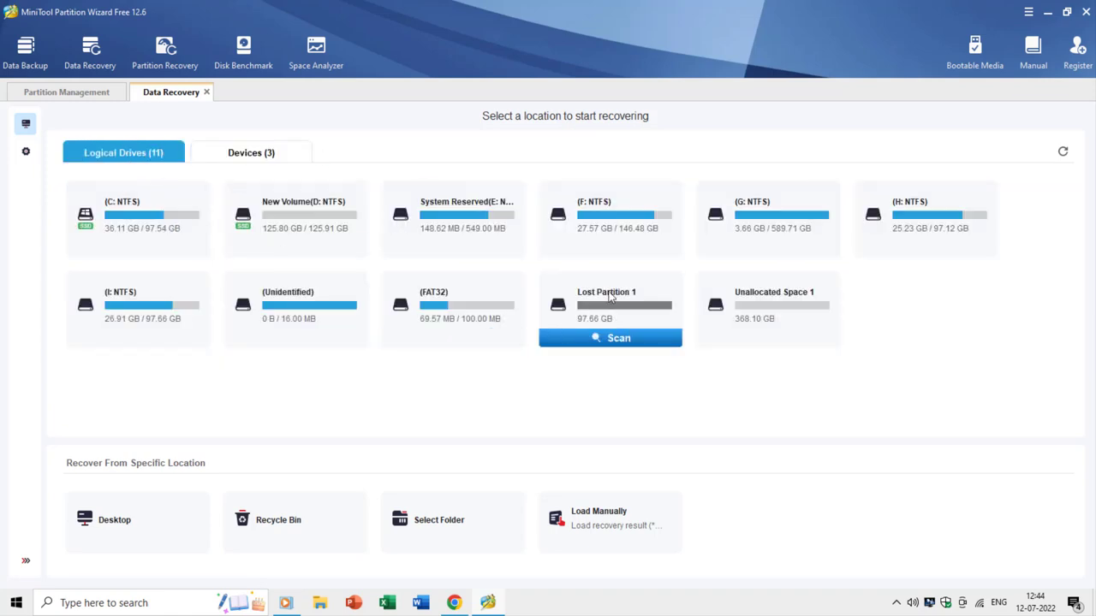
{"action": "left_click", "coordinate": [607, 342]}
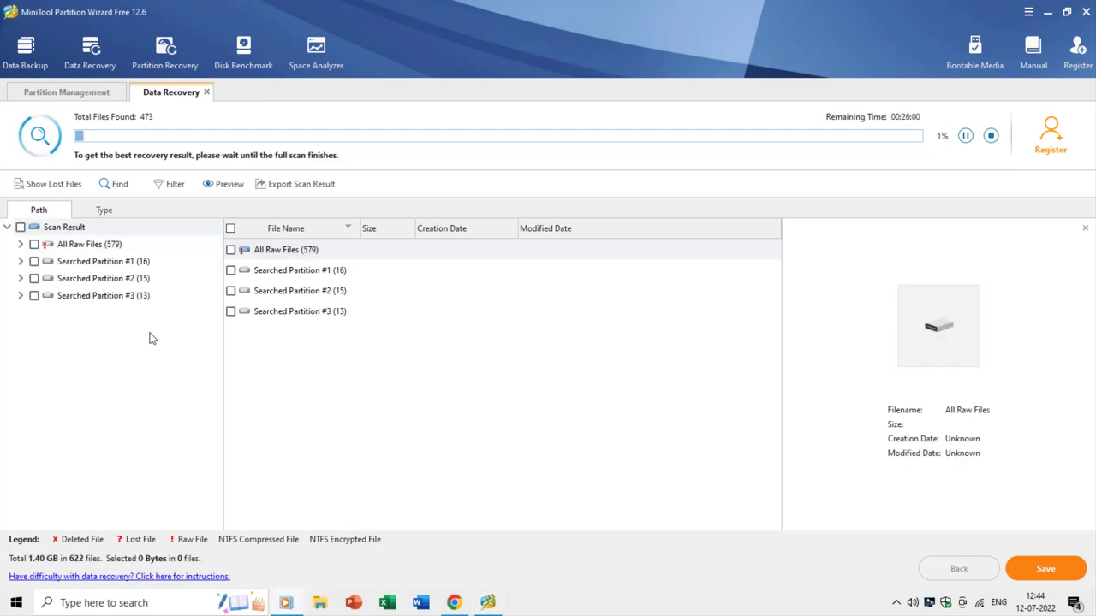
{"action": "left_click", "coordinate": [89, 248]}
{"action": "double_click", "coordinate": [273, 333]}
{"action": "left_click", "coordinate": [230, 250]}
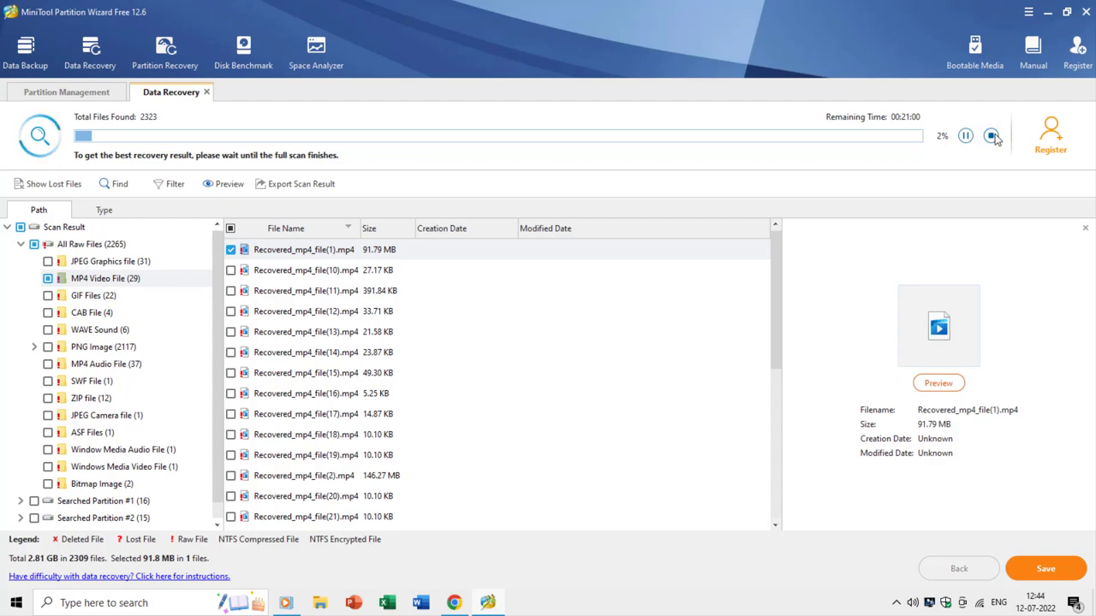
{"action": "left_click", "coordinate": [992, 136]}
{"action": "left_click", "coordinate": [517, 325]}
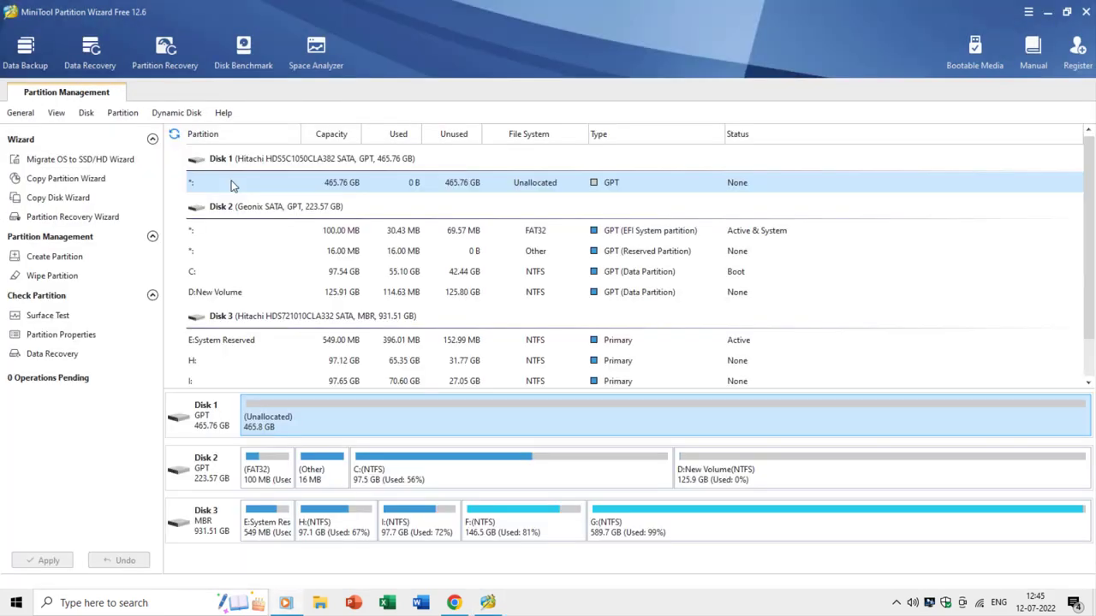
- Create a 250 GB NTFS primary partition J: labelled 'My Data Partition' in the unallocated space
{"action": "right_click", "coordinate": [231, 185]}
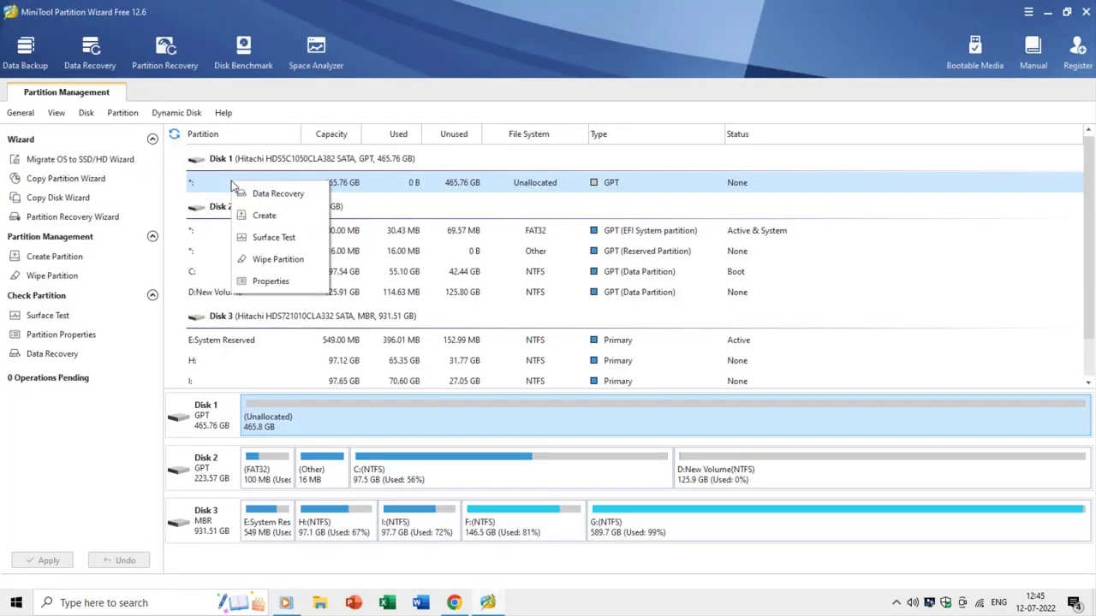
{"action": "left_click", "coordinate": [251, 216]}
{"action": "left_click", "coordinate": [472, 229]}
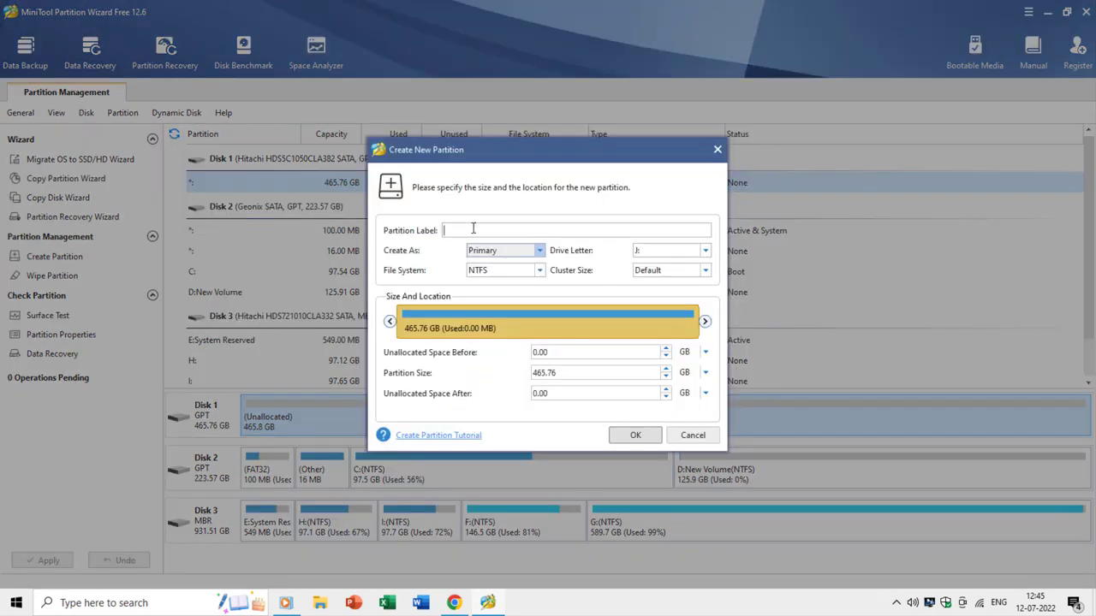
{"action": "type", "text": "My Data Partition"}
{"action": "left_click", "coordinate": [657, 255]}
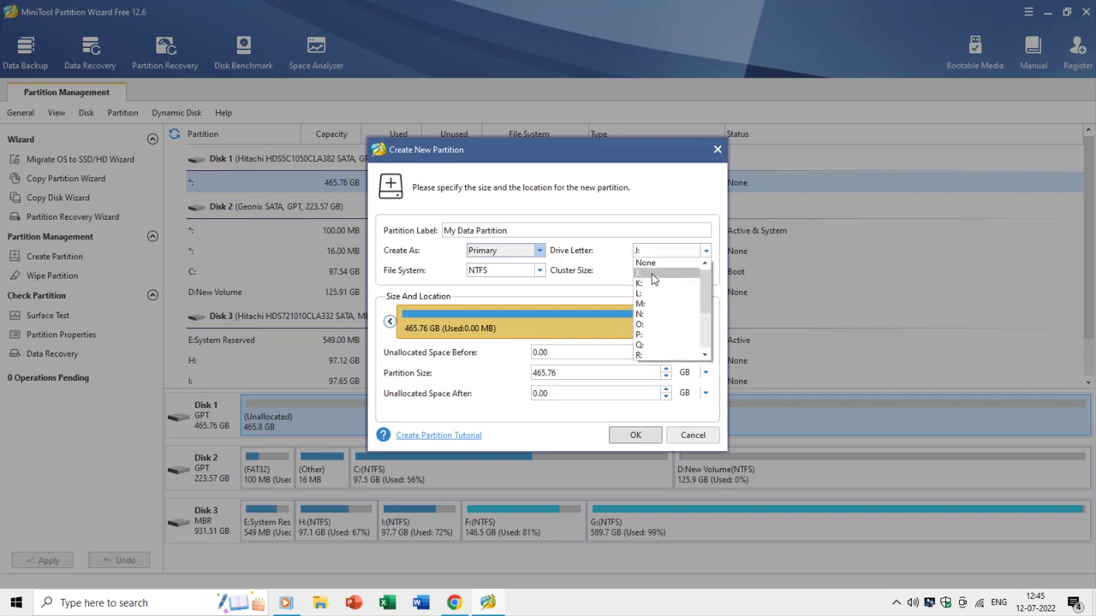
{"action": "left_click", "coordinate": [651, 275]}
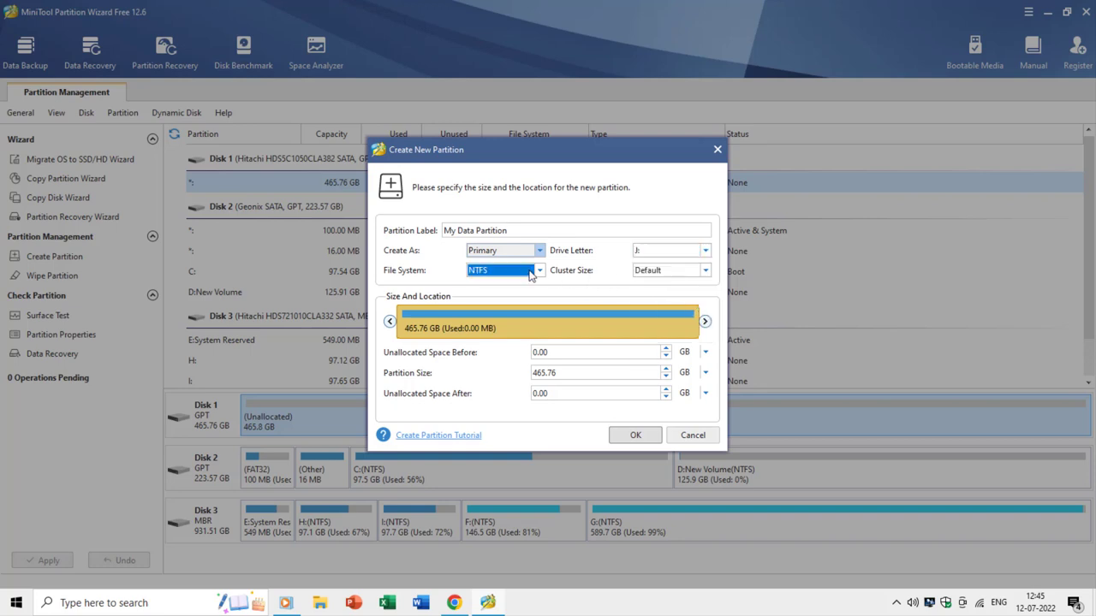
{"action": "left_click", "coordinate": [530, 272]}
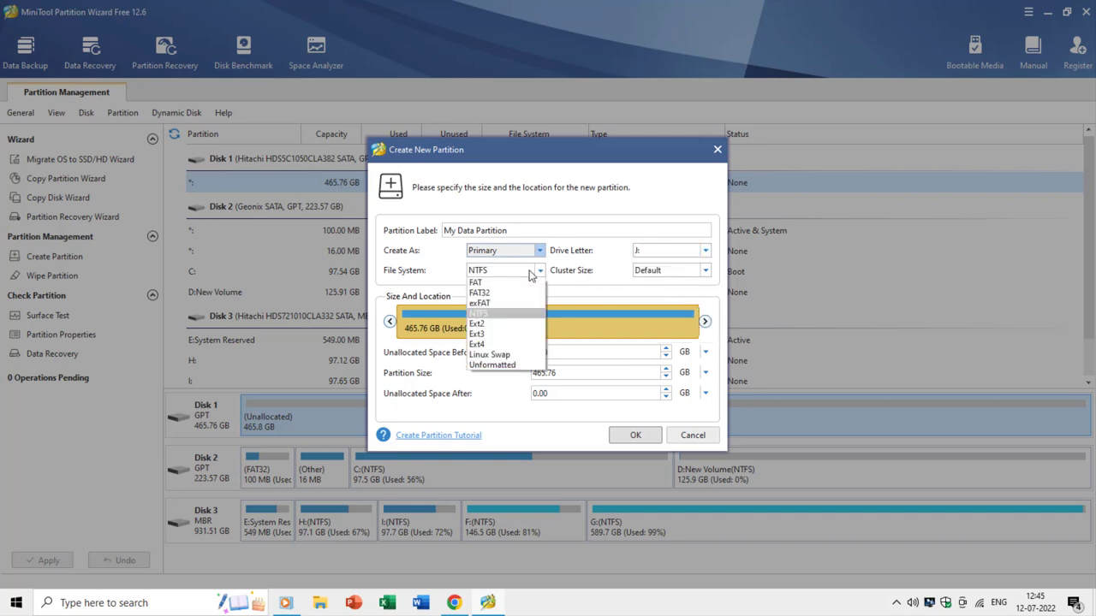
{"action": "left_click", "coordinate": [530, 272]}
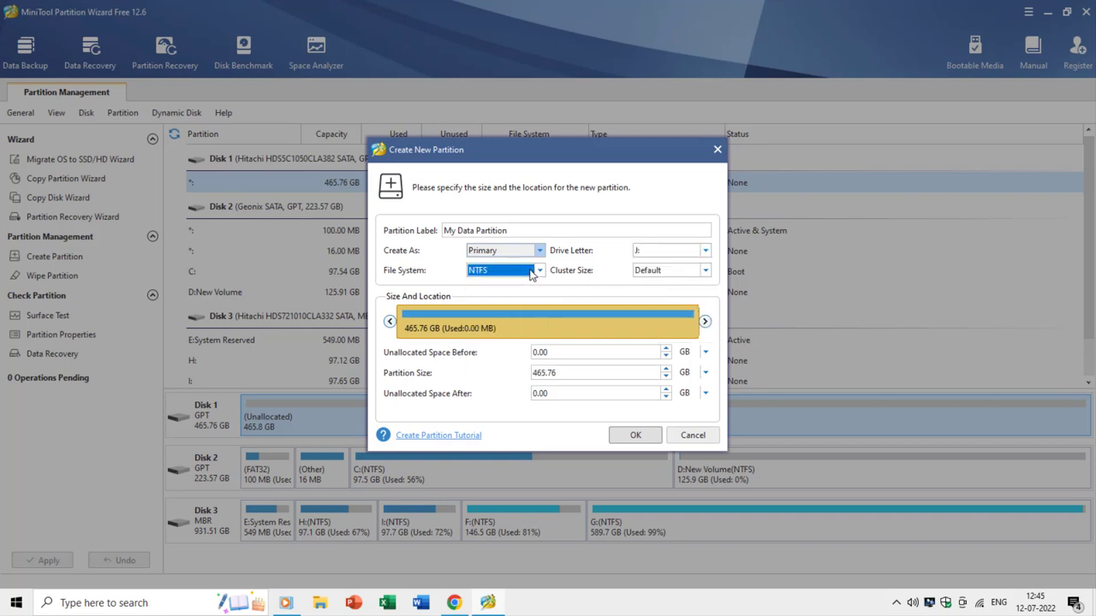
{"action": "left_click_drag", "start_coordinate": [565, 373], "coordinate": [522, 371]}
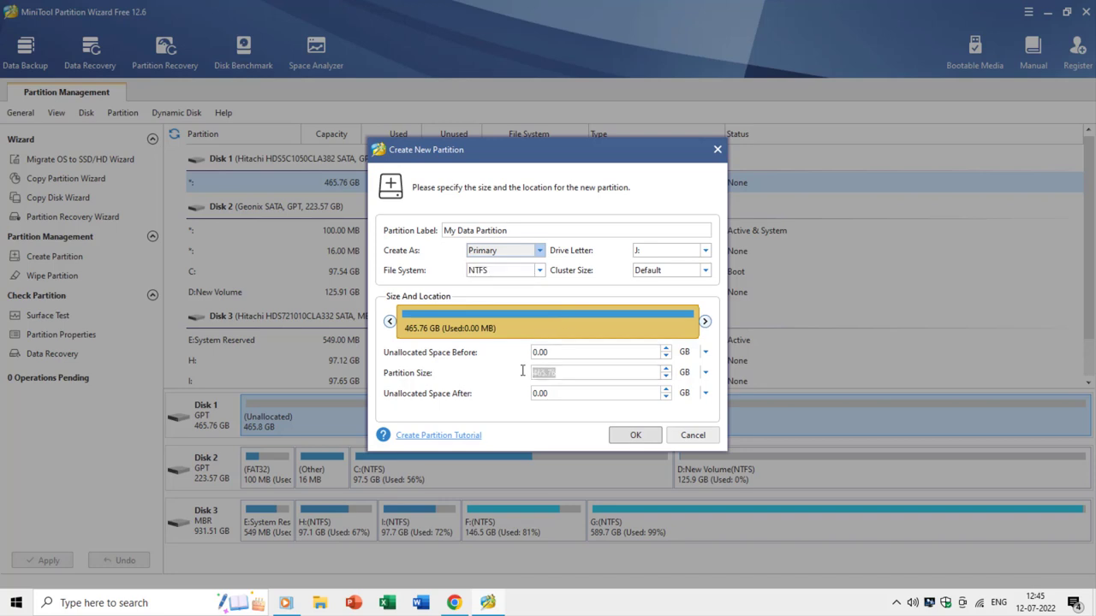
{"action": "type", "text": "250"}
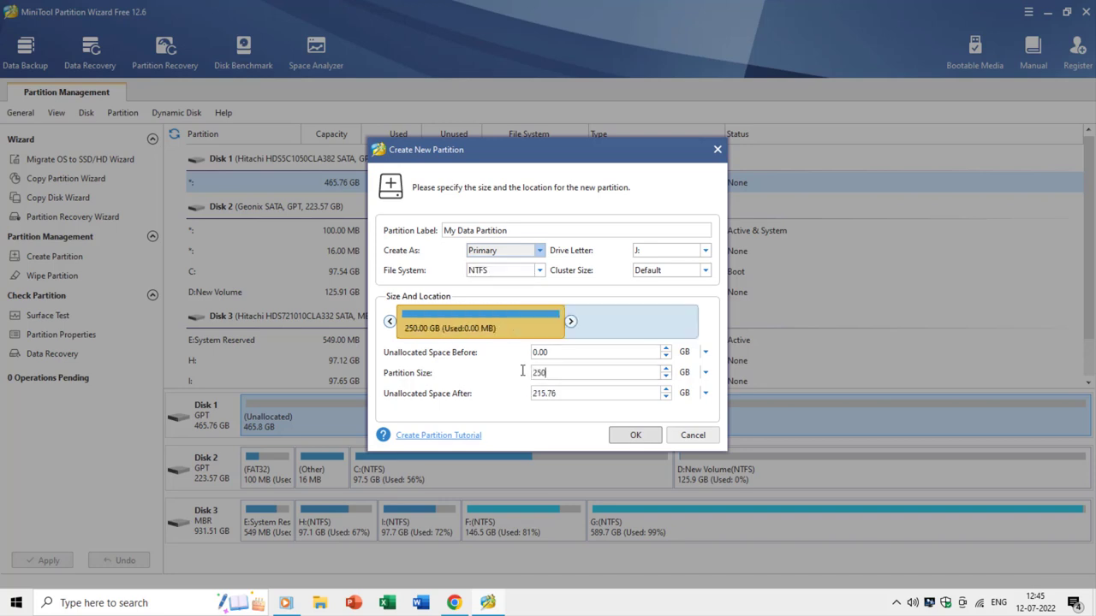
{"action": "left_click", "coordinate": [633, 436]}
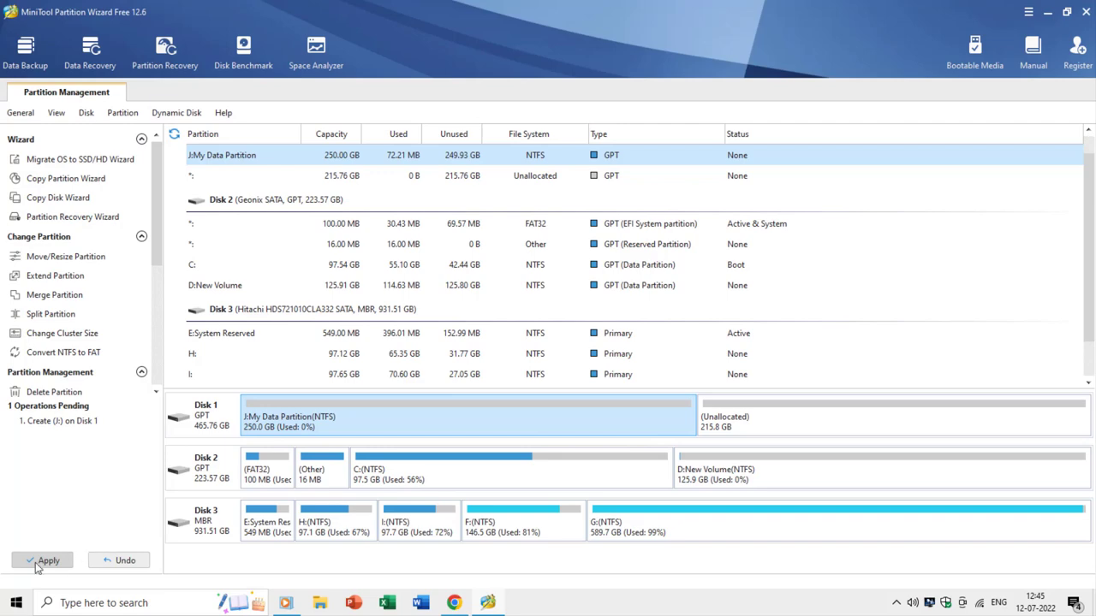
- Apply the pending operation creating J: My Data Partition and dismiss the success message
{"action": "left_click", "coordinate": [43, 561]}
{"action": "left_click", "coordinate": [519, 334]}
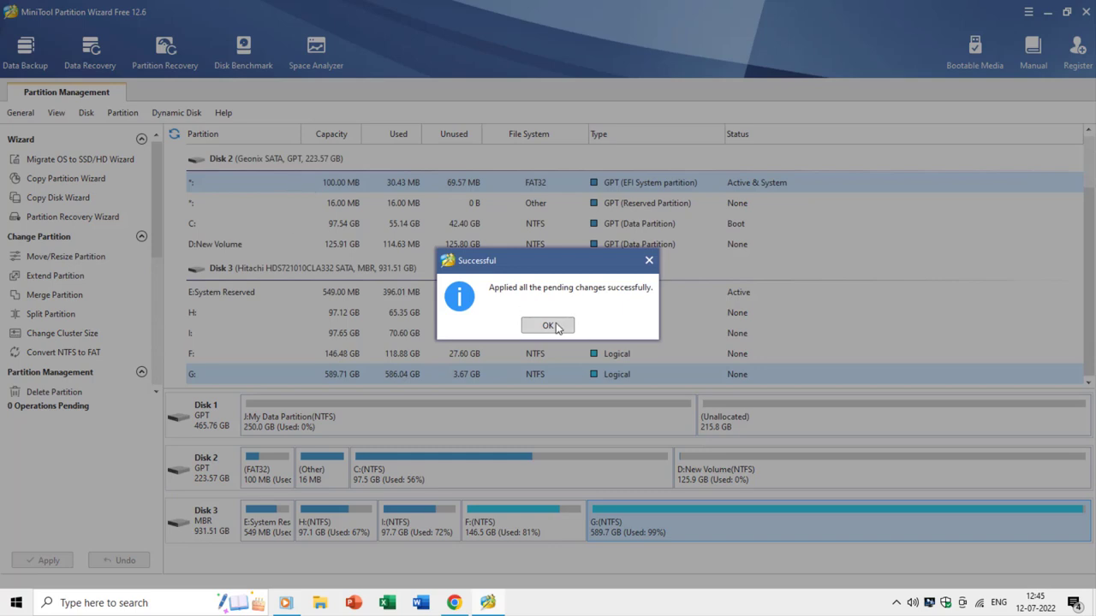
{"action": "left_click", "coordinate": [548, 325]}
- Open the empty My Data Partition (J:) drive in File Explorer
{"action": "scroll", "coordinate": [251, 212], "scroll_direction": "up", "scroll_amount": 2}
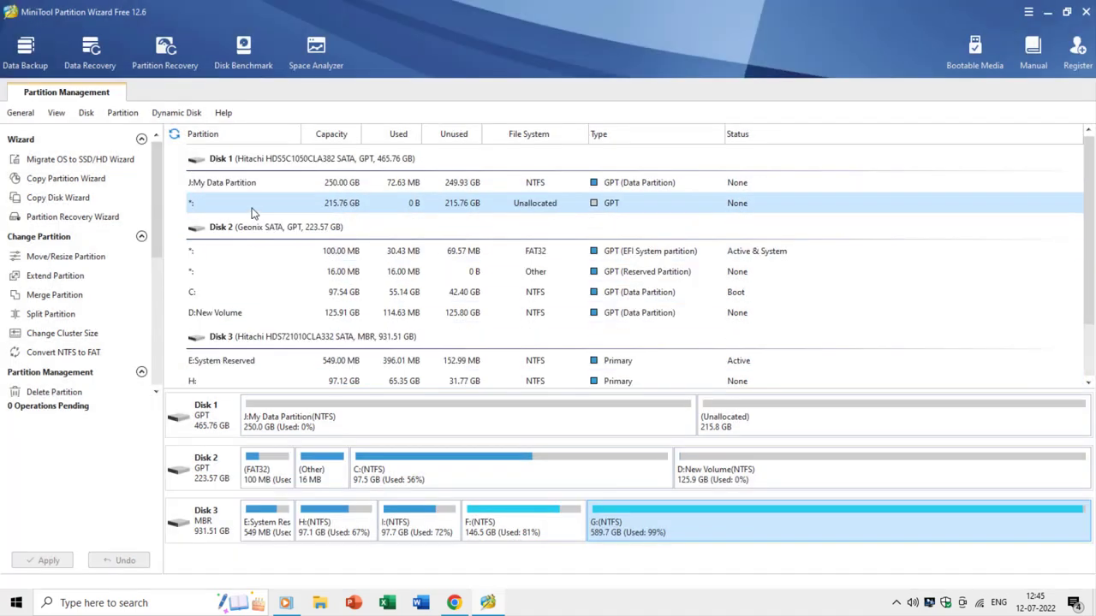
{"action": "left_click", "coordinate": [226, 183]}
{"action": "right_click", "coordinate": [226, 184]}
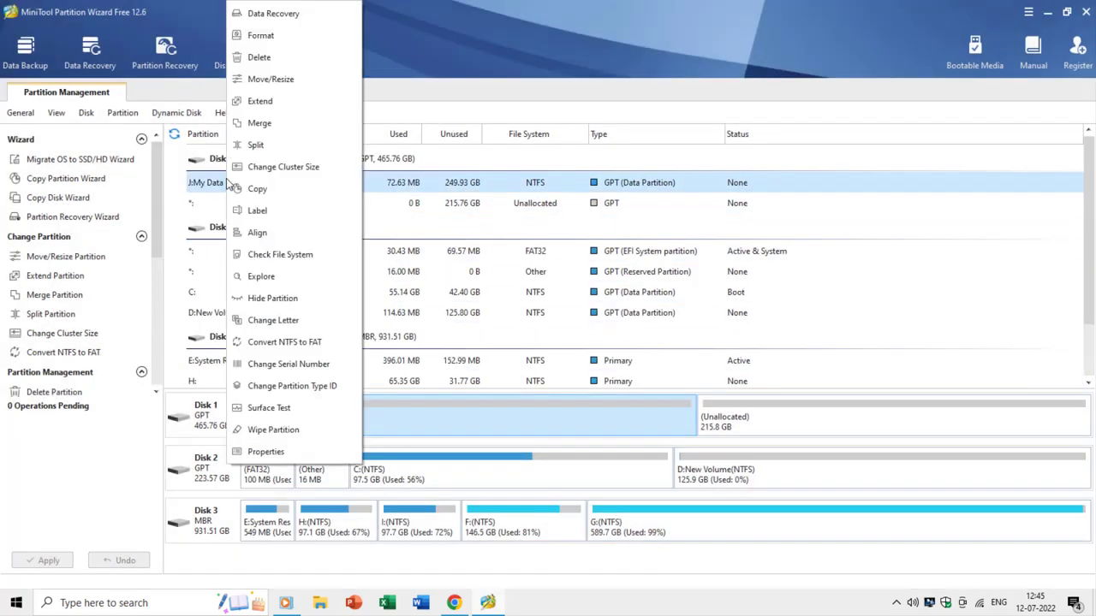
{"action": "left_click", "coordinate": [227, 183]}
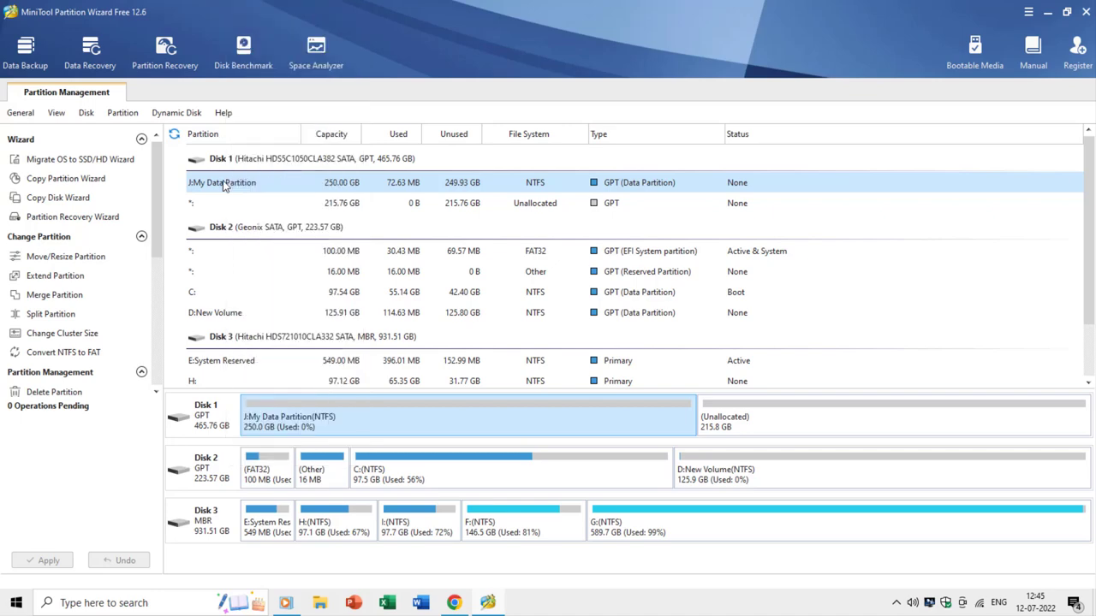
{"action": "left_click", "coordinate": [319, 603]}
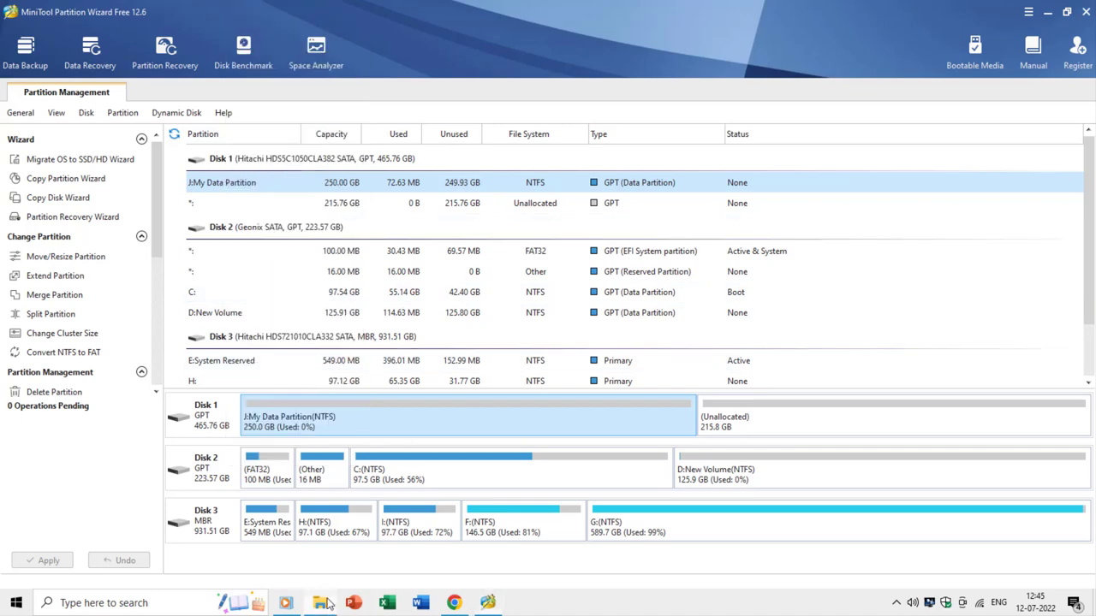
{"action": "double_click", "coordinate": [556, 310]}
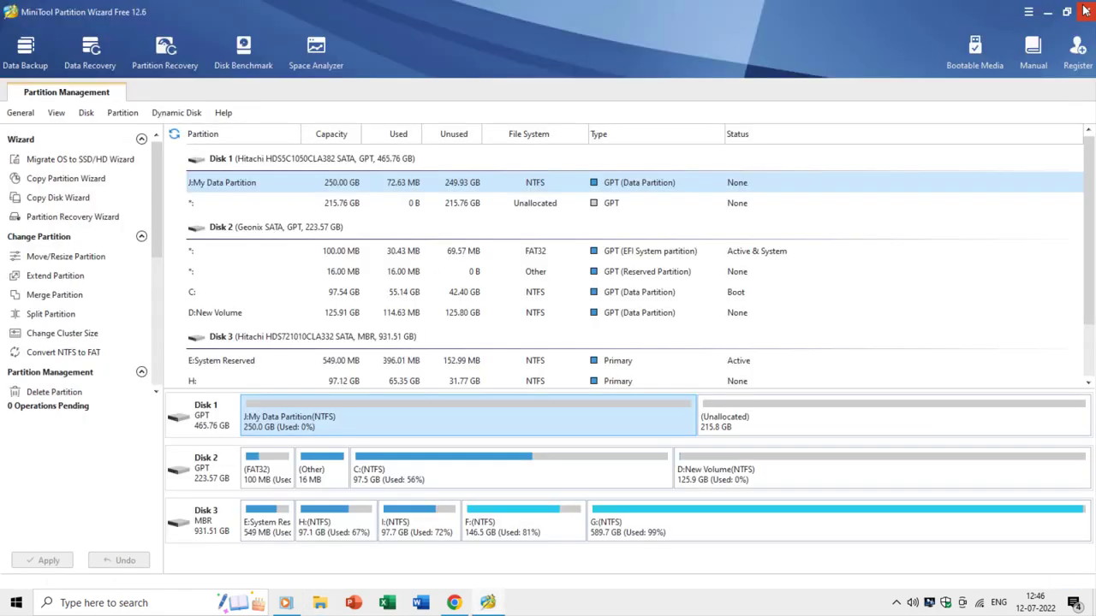
- Create a partition on Disk 1's 215.76 GB unallocated space with File System set to Unformatted
{"action": "left_click", "coordinate": [227, 203]}
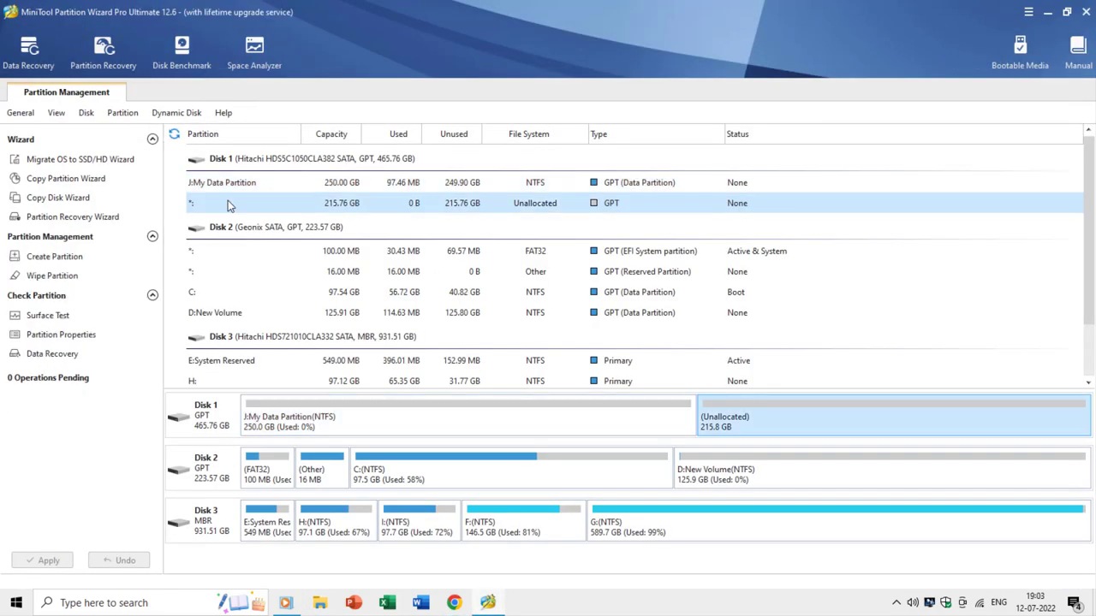
{"action": "right_click", "coordinate": [228, 203]}
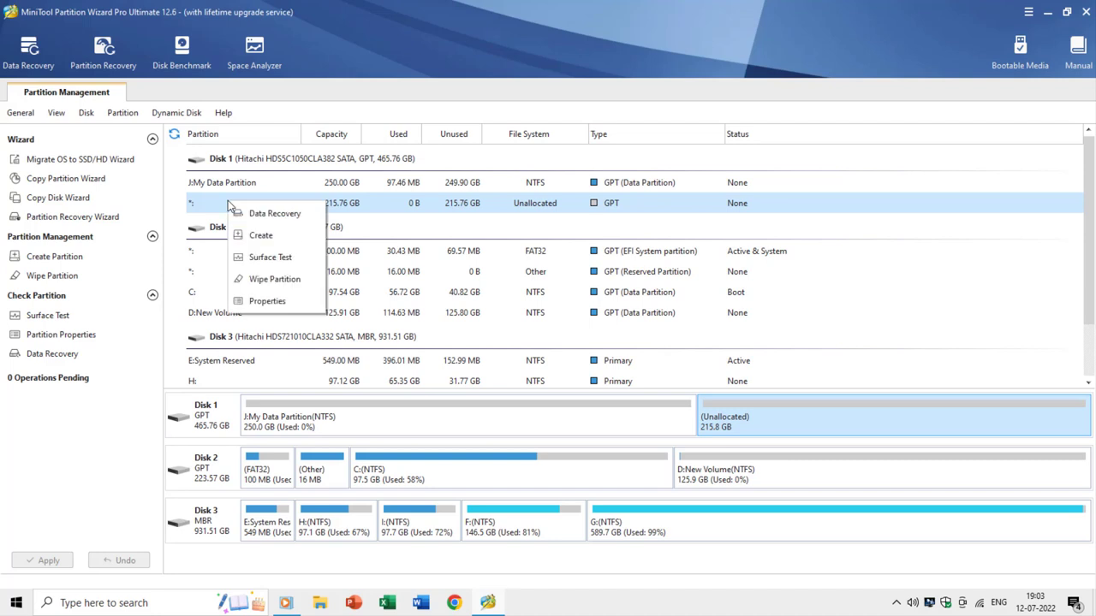
{"action": "left_click", "coordinate": [257, 235]}
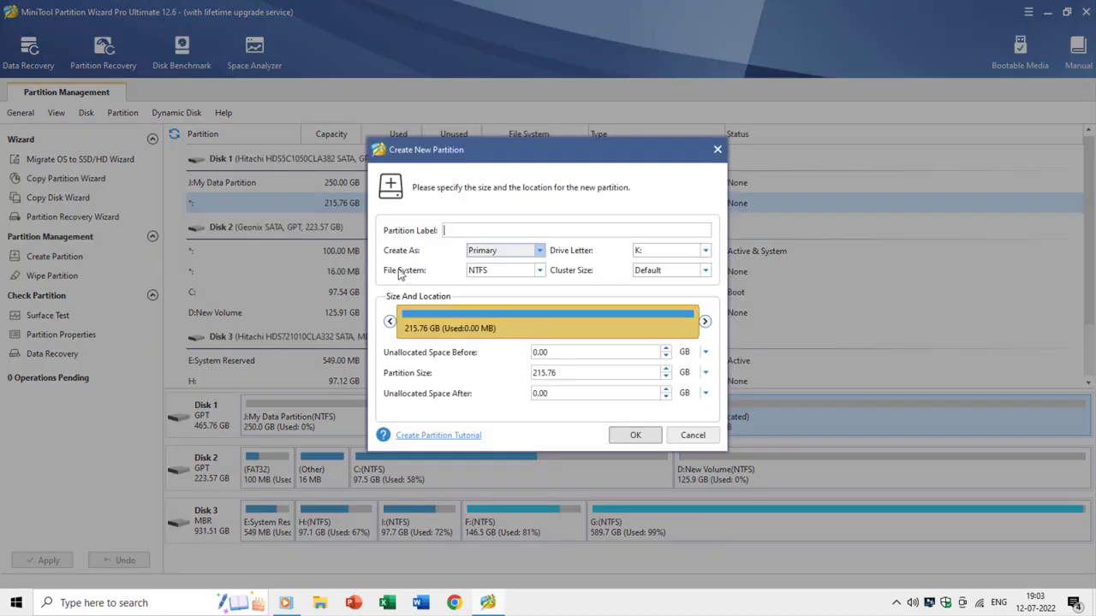
{"action": "left_click", "coordinate": [475, 272]}
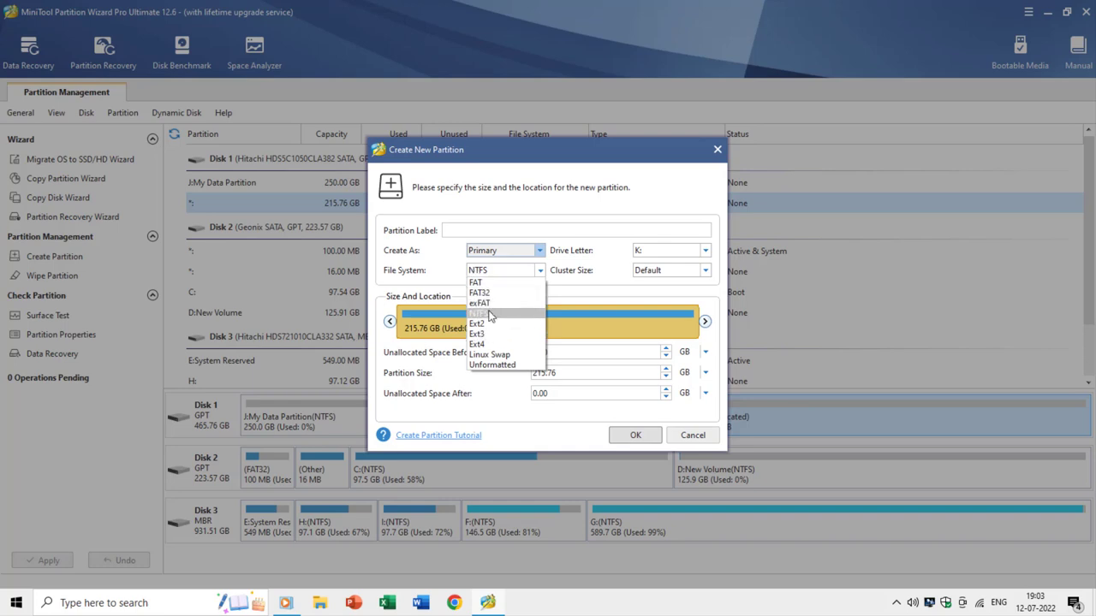
{"action": "left_click", "coordinate": [492, 366]}
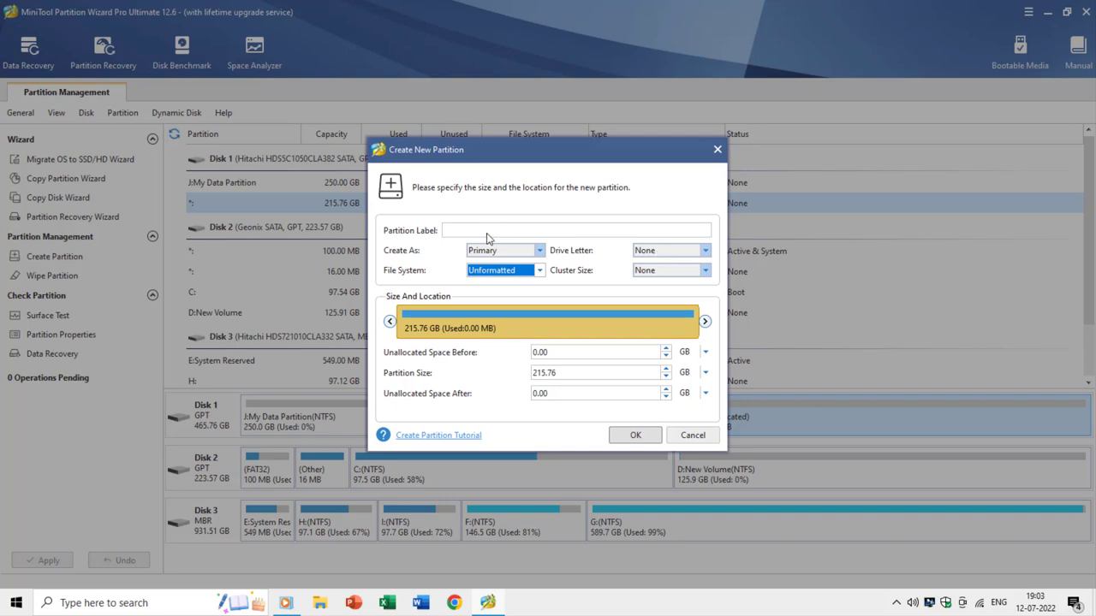
{"action": "left_click", "coordinate": [497, 271]}
{"action": "left_click", "coordinate": [496, 270]}
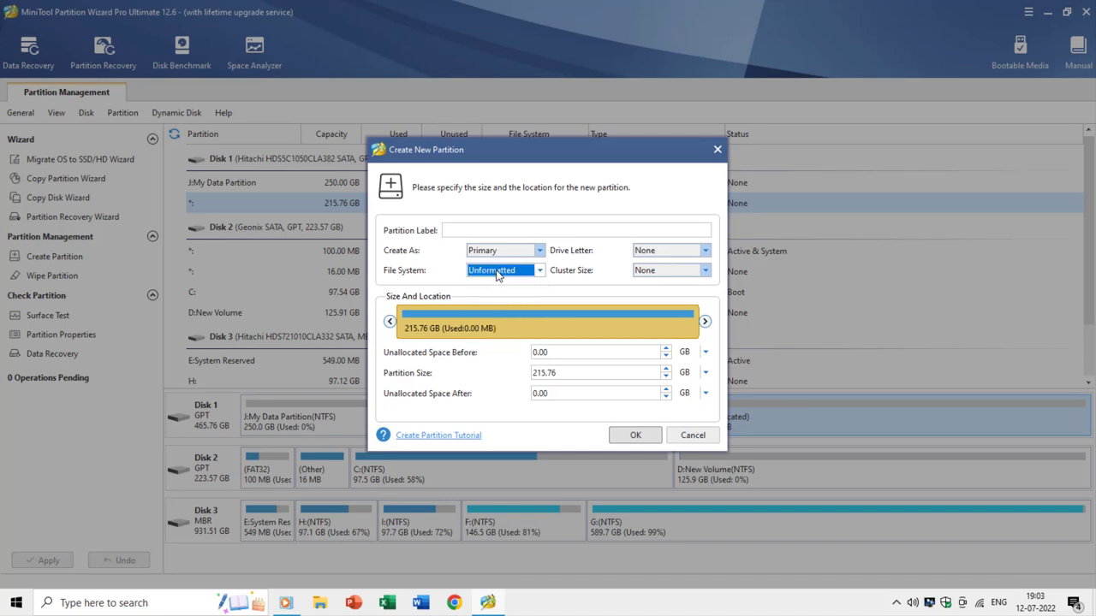
{"action": "left_click", "coordinate": [554, 374]}
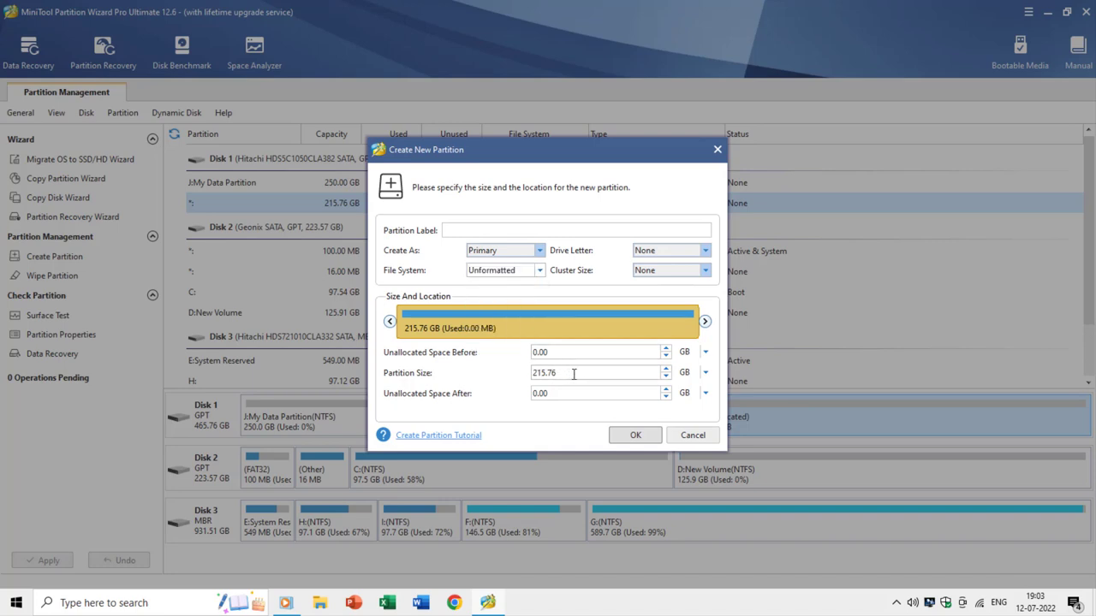
- Confirm the 215.76 GB unformatted partition, then queue formatting it as FAT32
{"action": "left_click", "coordinate": [626, 435]}
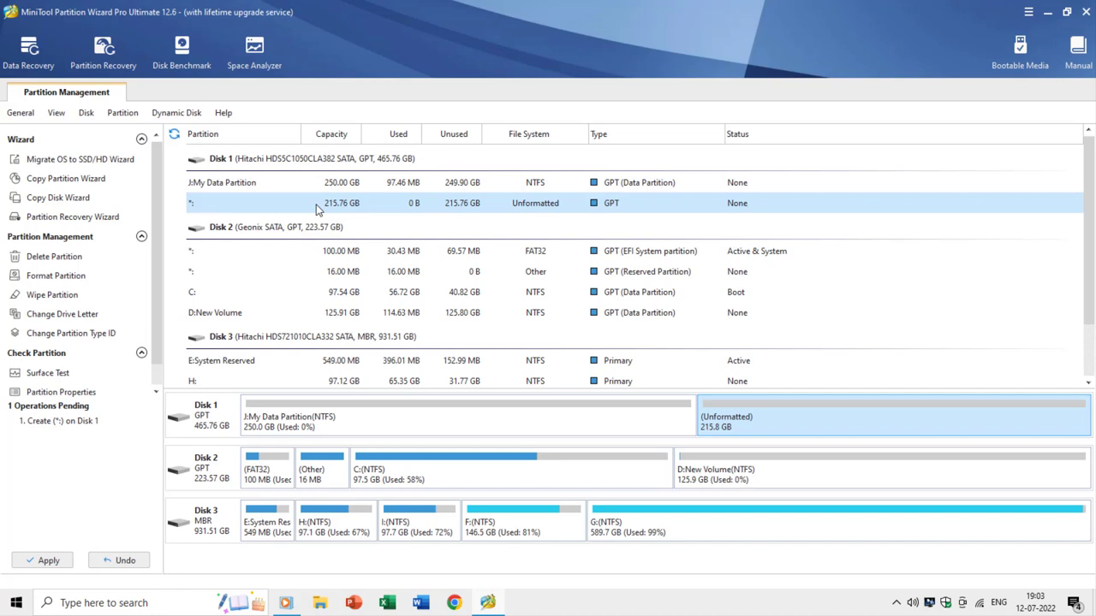
{"action": "right_click", "coordinate": [224, 206]}
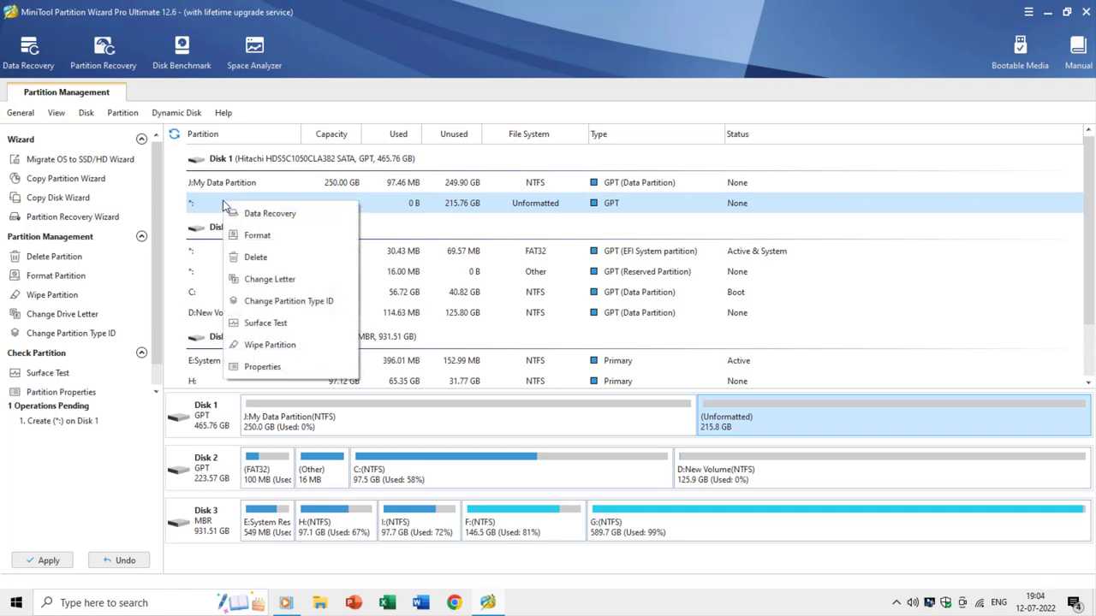
{"action": "left_click", "coordinate": [245, 242]}
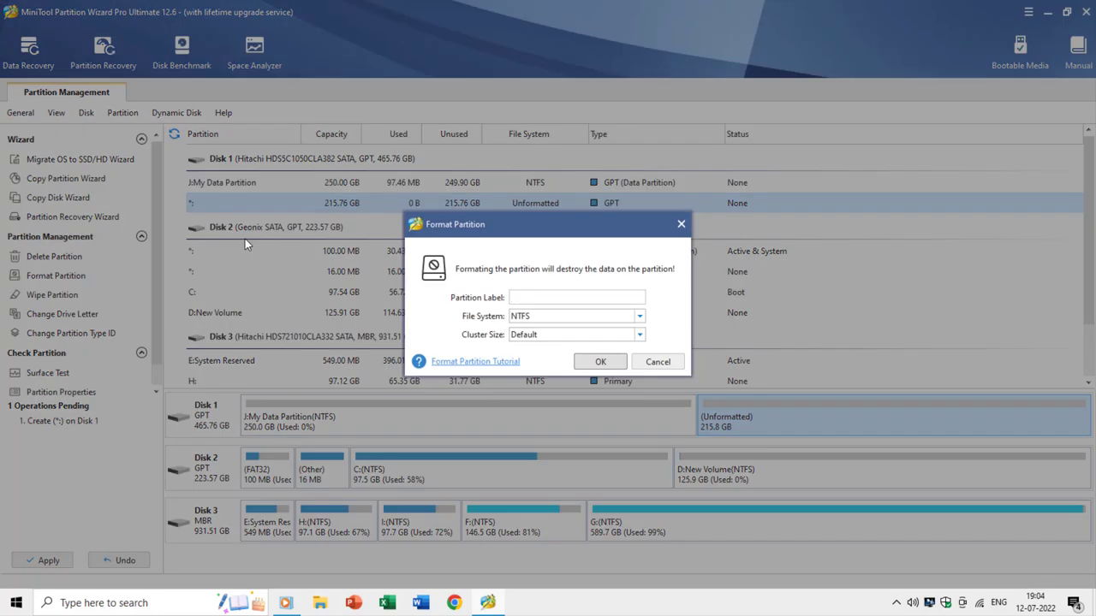
{"action": "left_click", "coordinate": [546, 319]}
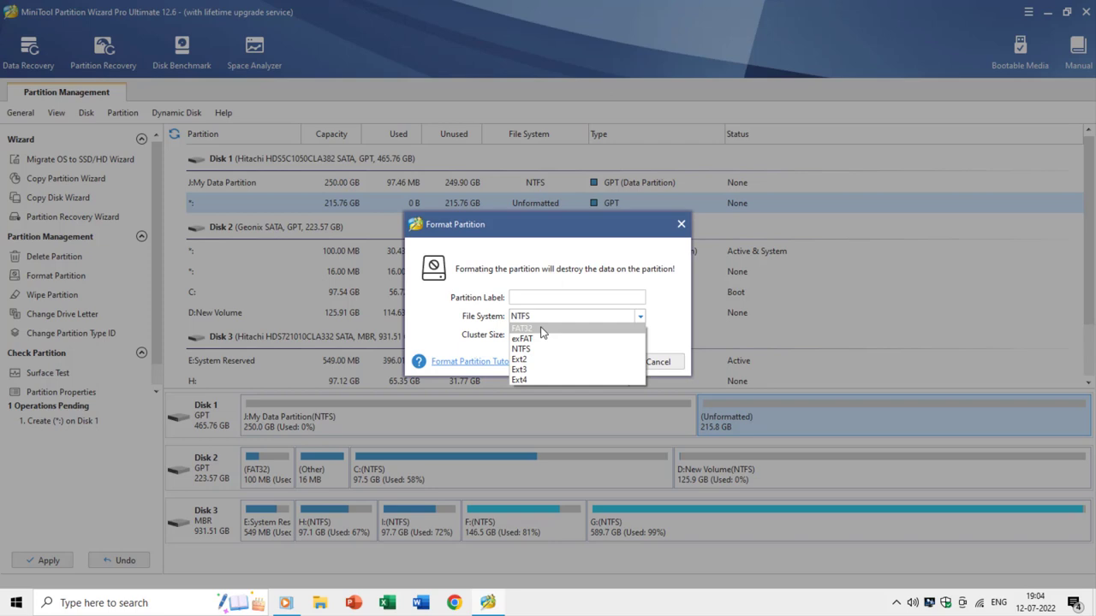
{"action": "left_click", "coordinate": [542, 329]}
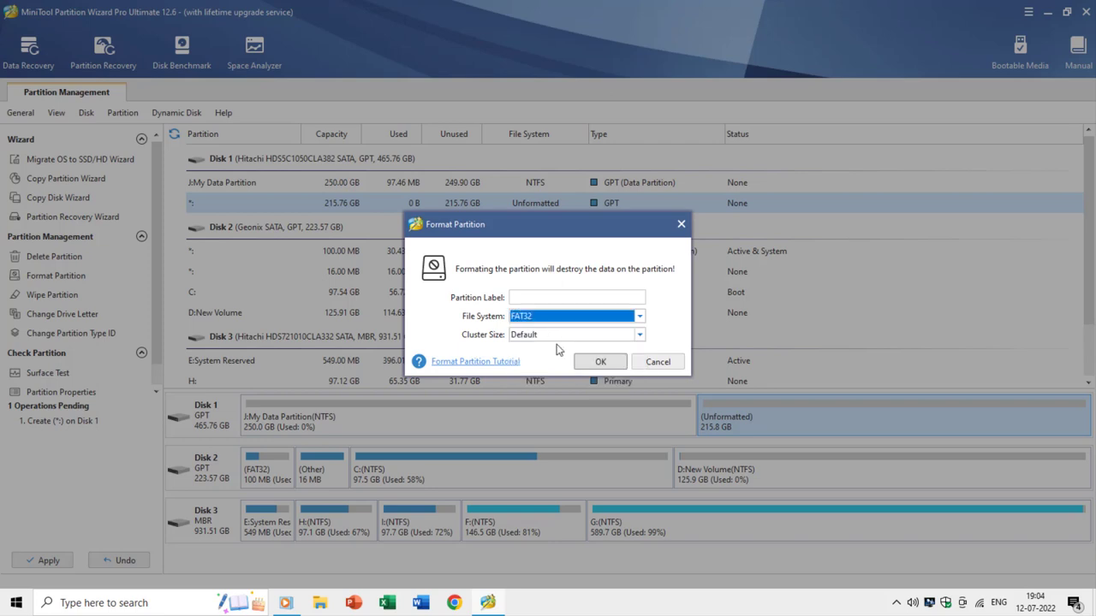
{"action": "left_click", "coordinate": [600, 361]}
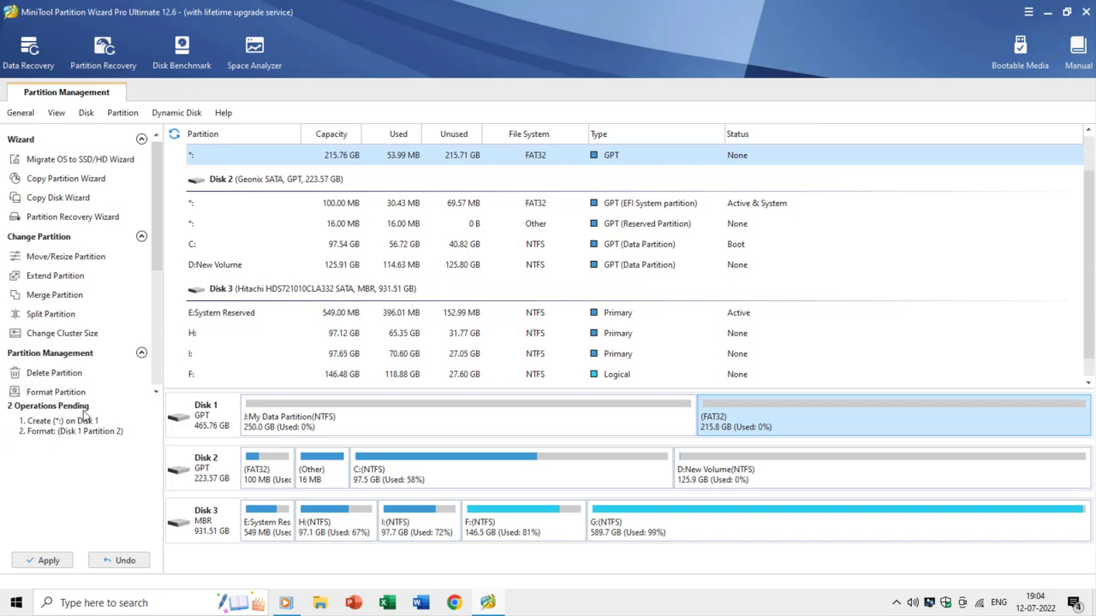
{"action": "scroll", "coordinate": [231, 192], "scroll_direction": "up", "scroll_amount": 1}
- Label the new FAT32 partition 'Demo Disk'
{"action": "right_click", "coordinate": [226, 204]}
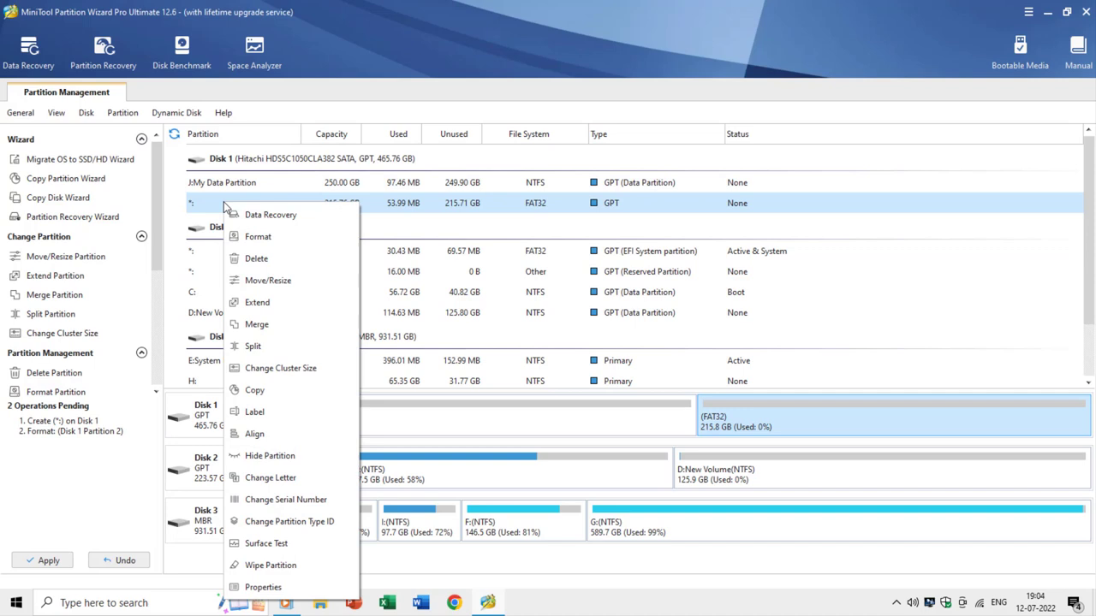
{"action": "left_click", "coordinate": [284, 411]}
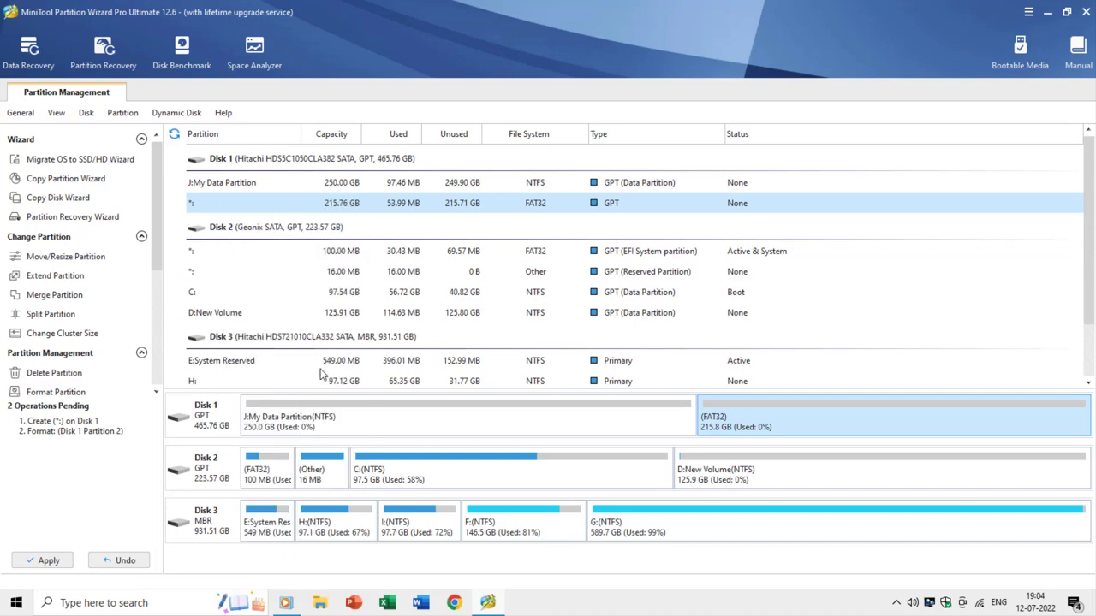
{"action": "type", "text": "Demo Disk"}
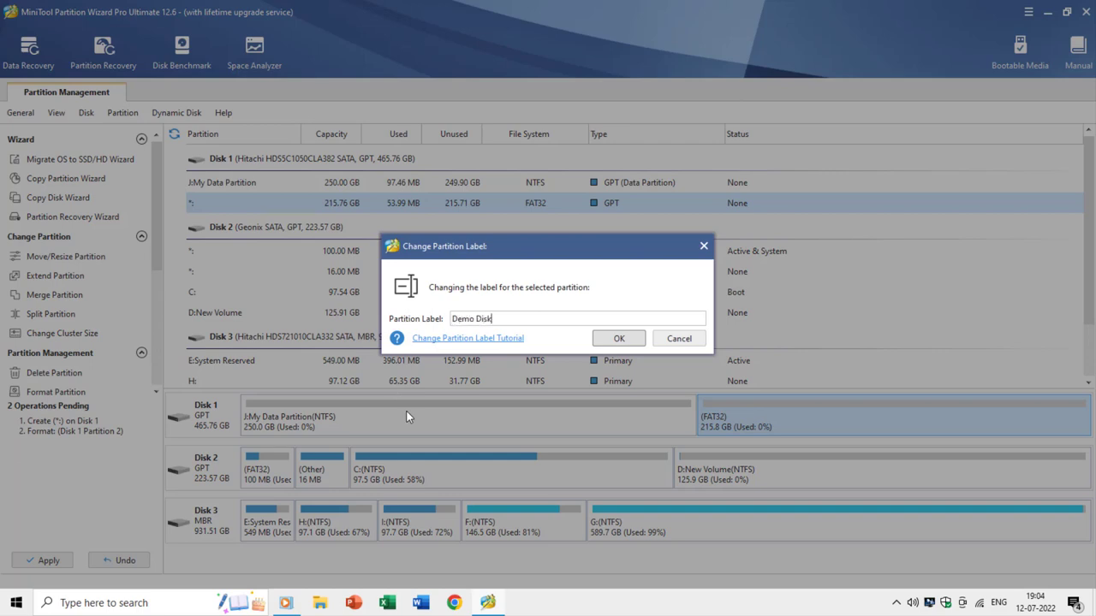
{"action": "left_click", "coordinate": [619, 338]}
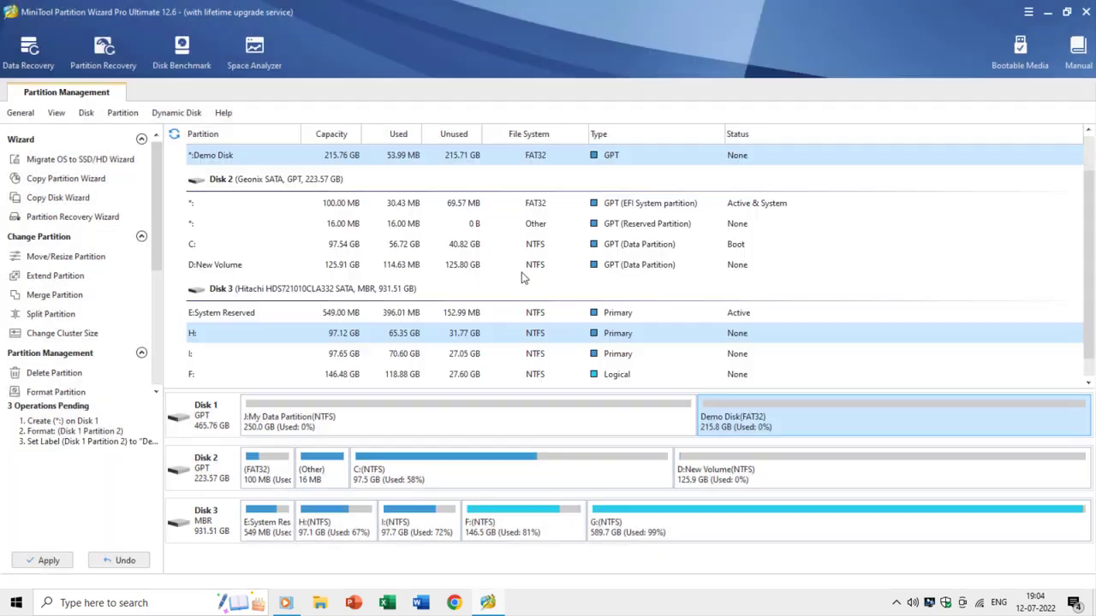
{"action": "scroll", "coordinate": [216, 198], "scroll_direction": "up", "scroll_amount": 1}
- Change the Demo Disk partition's drive letter to L:
{"action": "right_click", "coordinate": [206, 203]}
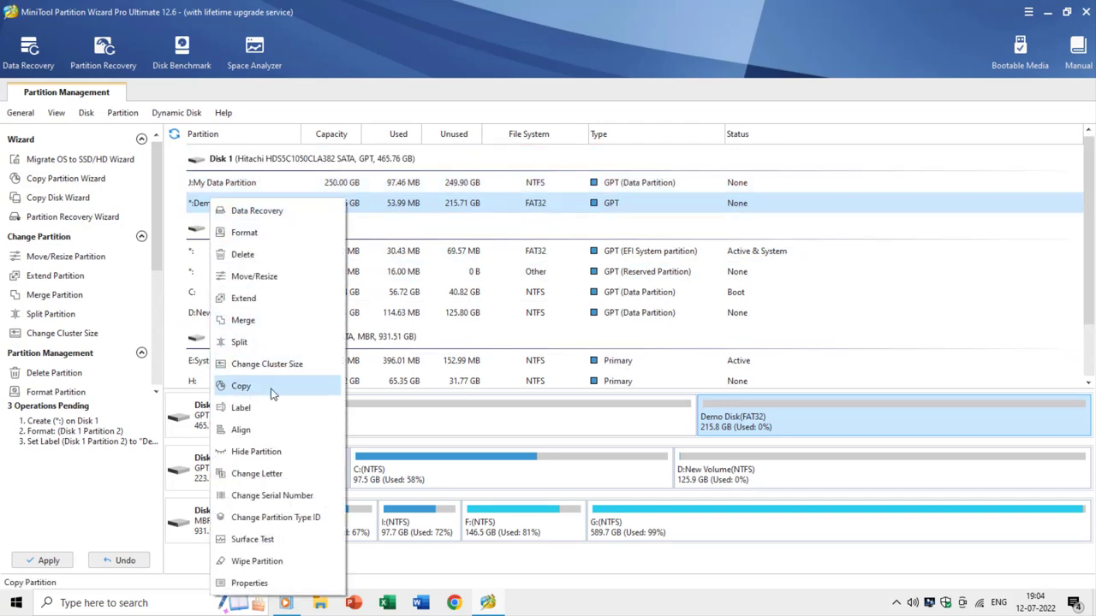
{"action": "left_click", "coordinate": [270, 476]}
{"action": "left_click", "coordinate": [553, 313]}
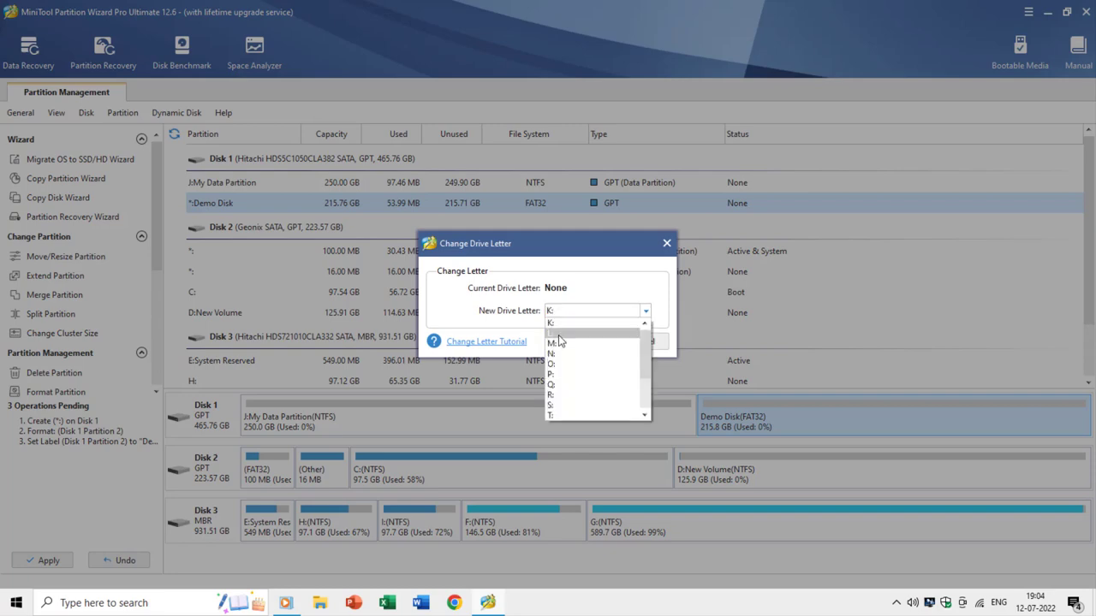
{"action": "left_click", "coordinate": [558, 336]}
{"action": "left_click", "coordinate": [578, 343]}
- Apply all pending changes, dismiss the success message, and select the H: partition
{"action": "left_click", "coordinate": [49, 560]}
{"action": "left_click", "coordinate": [518, 335]}
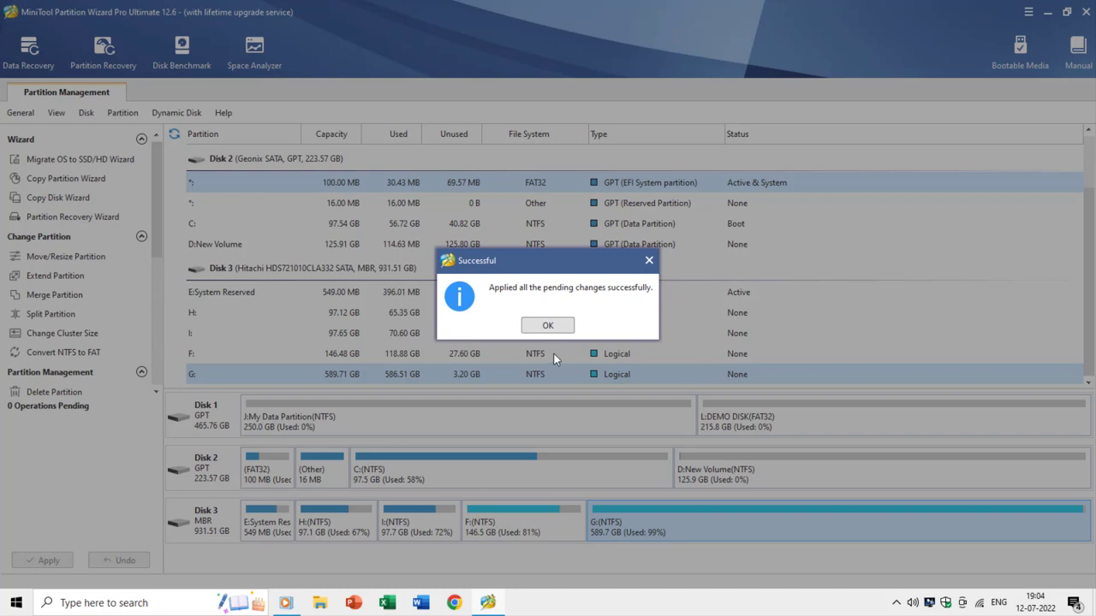
{"action": "left_click", "coordinate": [548, 325]}
{"action": "left_click", "coordinate": [237, 314]}
{"action": "right_click", "coordinate": [205, 312]}
- Browse H:'s files, then review G:'s Partition Info and File System Info (NTFS, 4096-byte clusters)
{"action": "left_click", "coordinate": [237, 275]}
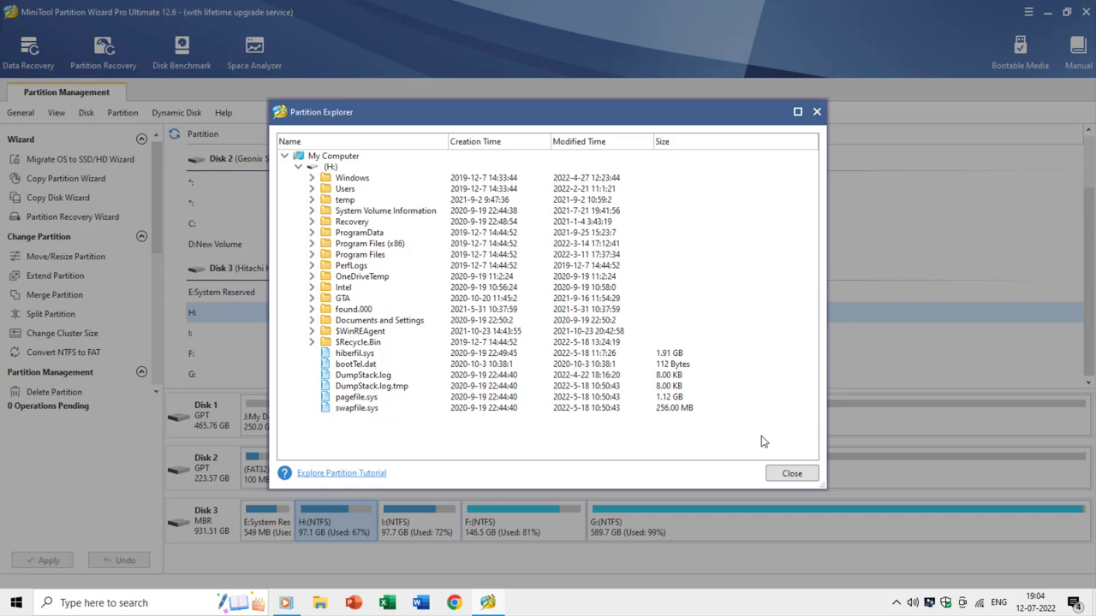
{"action": "left_click", "coordinate": [783, 474]}
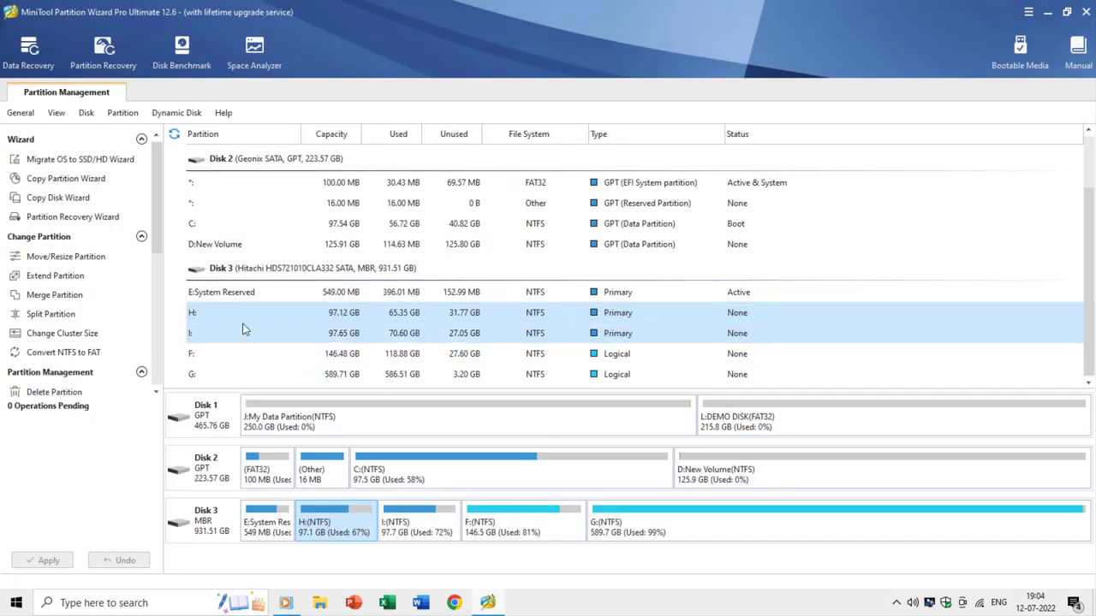
{"action": "right_click", "coordinate": [202, 375]}
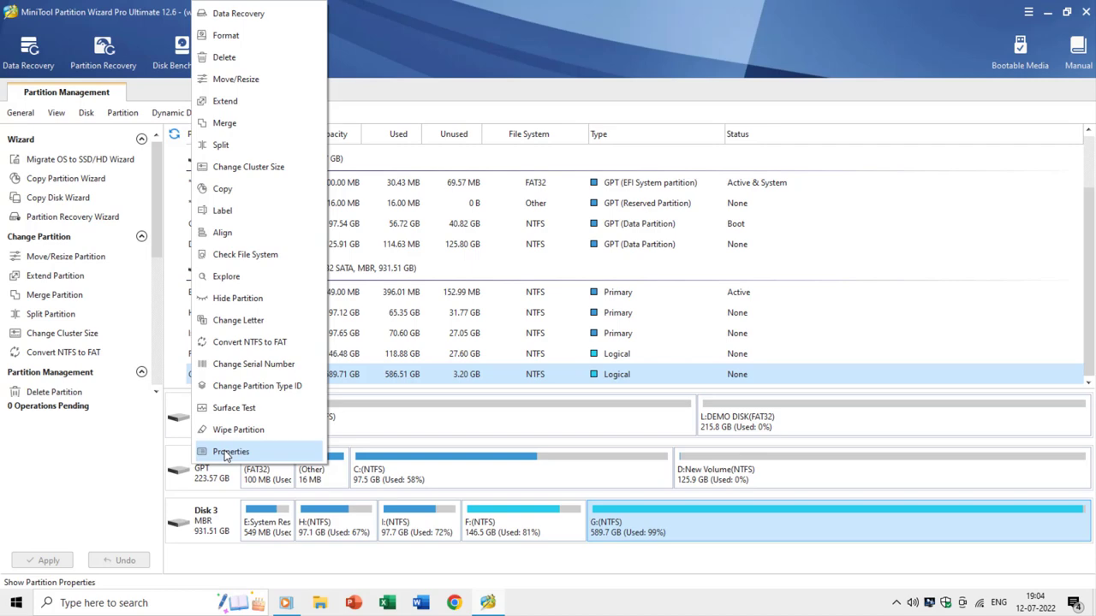
{"action": "left_click", "coordinate": [227, 452]}
{"action": "left_click", "coordinate": [462, 186]}
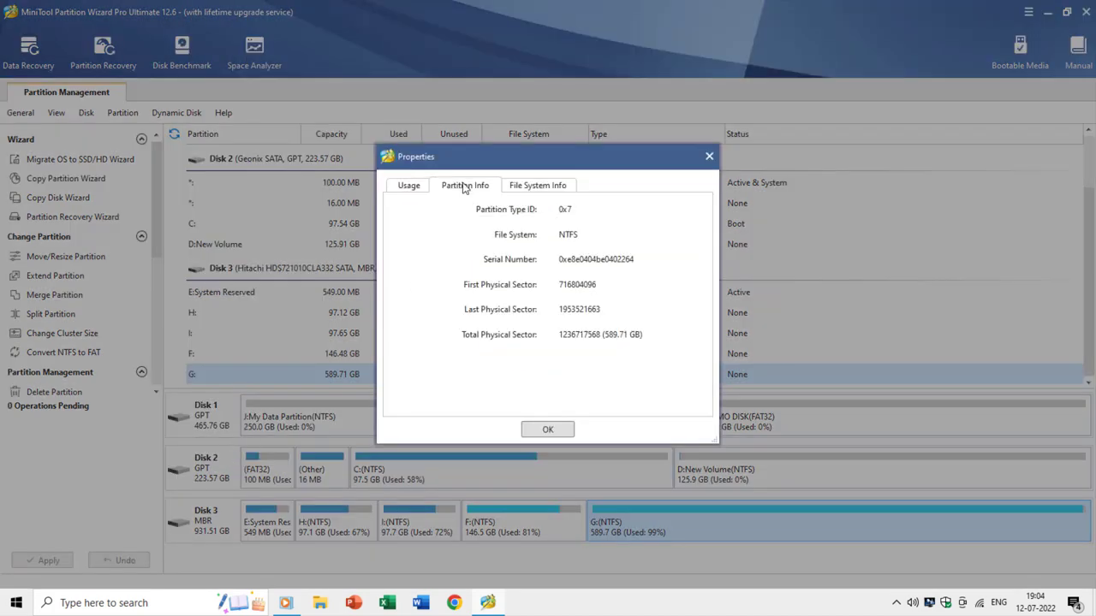
{"action": "left_click", "coordinate": [536, 187]}
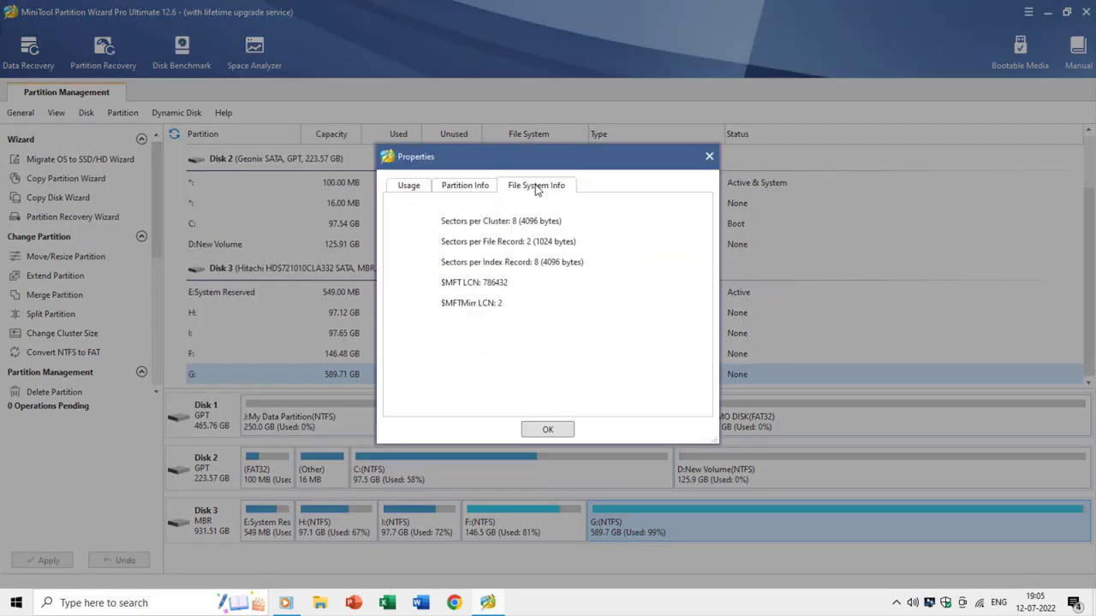
{"action": "left_click", "coordinate": [547, 429]}
{"action": "scroll", "coordinate": [223, 299], "scroll_direction": "up", "scroll_amount": 2}
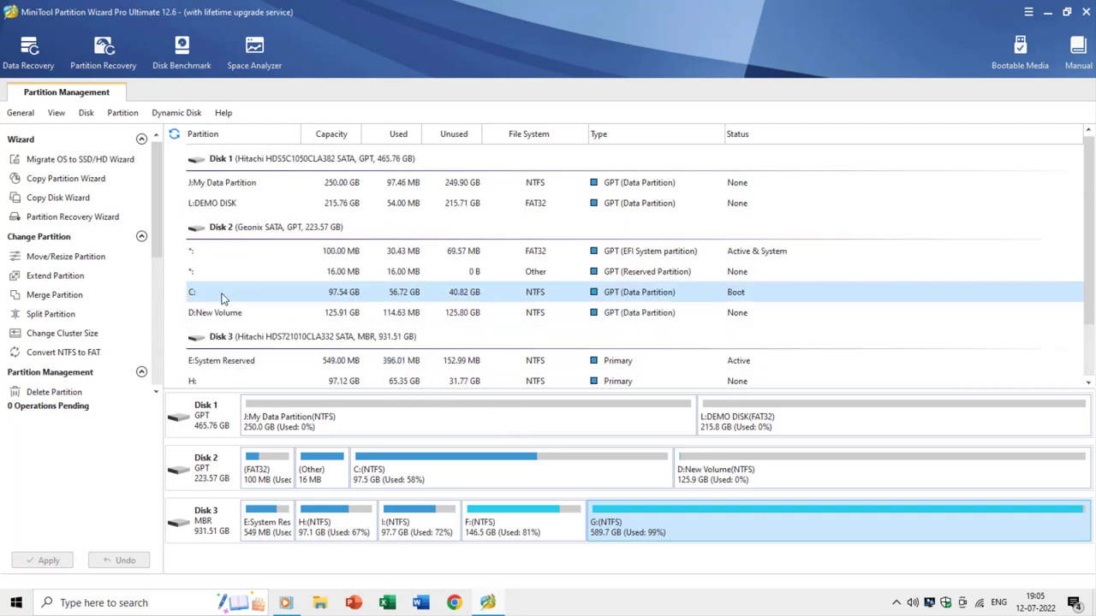
{"action": "right_click", "coordinate": [214, 203]}
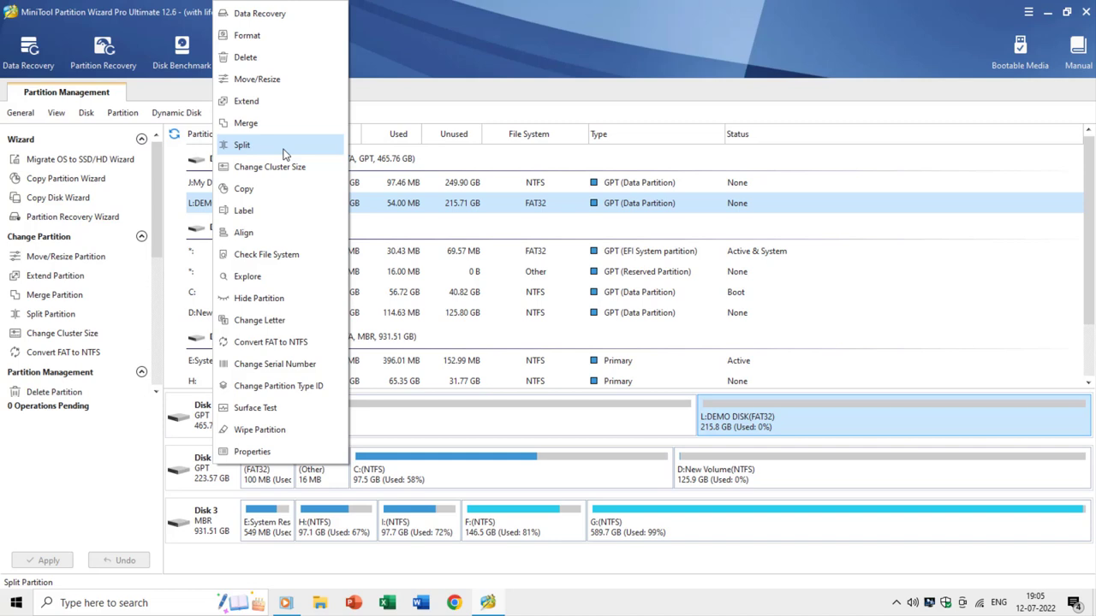
{"action": "right_click", "coordinate": [370, 185]}
{"action": "left_click", "coordinate": [413, 79]}
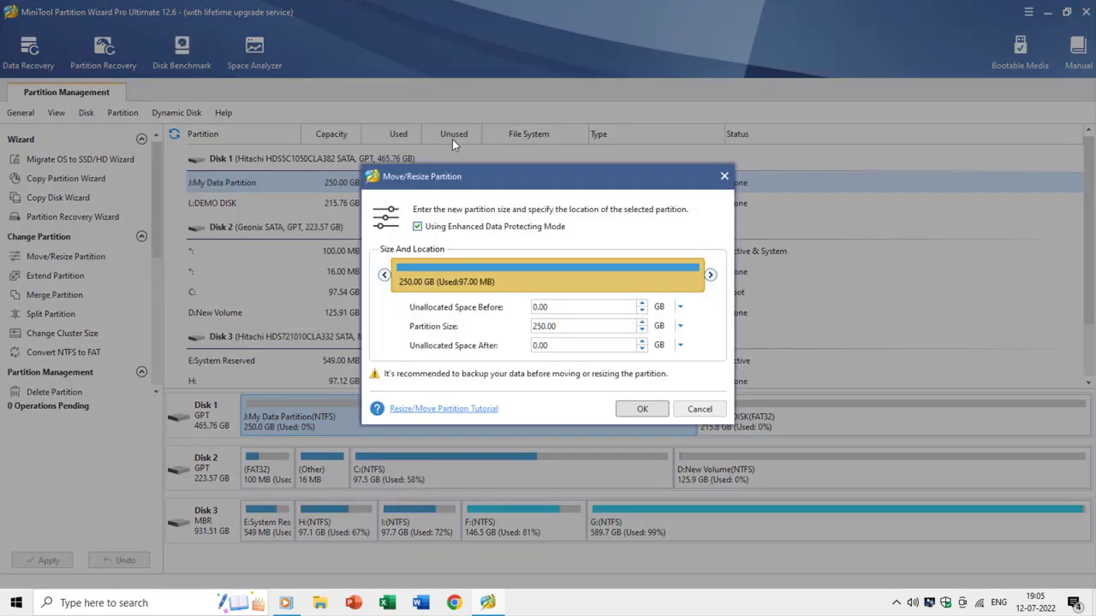
{"action": "left_click_drag", "start_coordinate": [567, 323], "coordinate": [520, 327]}
{"action": "type", "text": "150"}
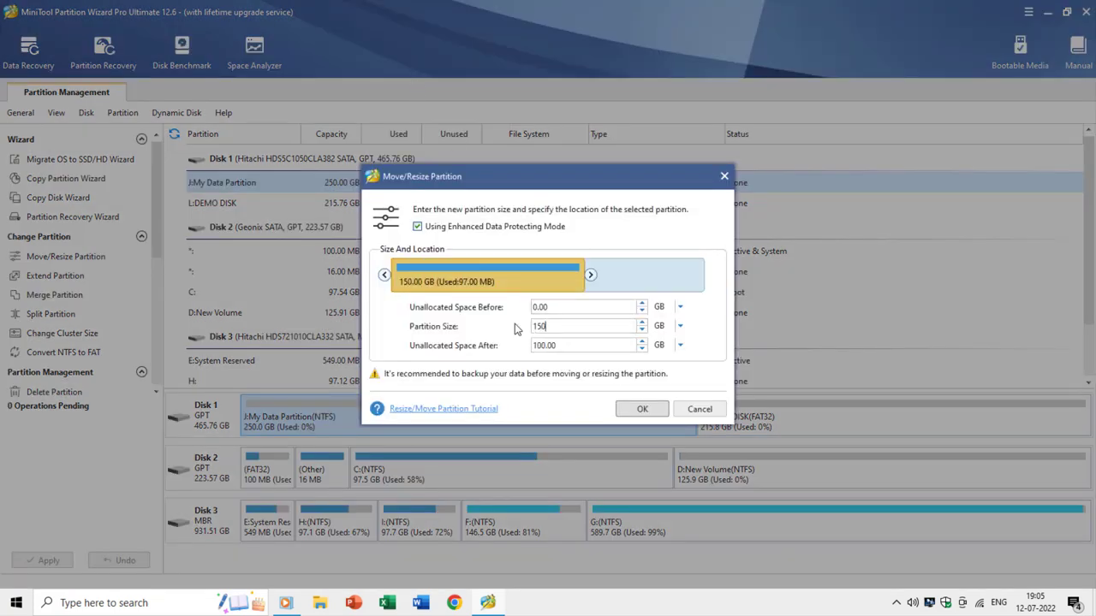
{"action": "key", "text": "BackSpace"}
{"action": "key", "text": "BackSpace"}
{"action": "key", "text": "BackSpace"}
{"action": "type", "text": "250"}
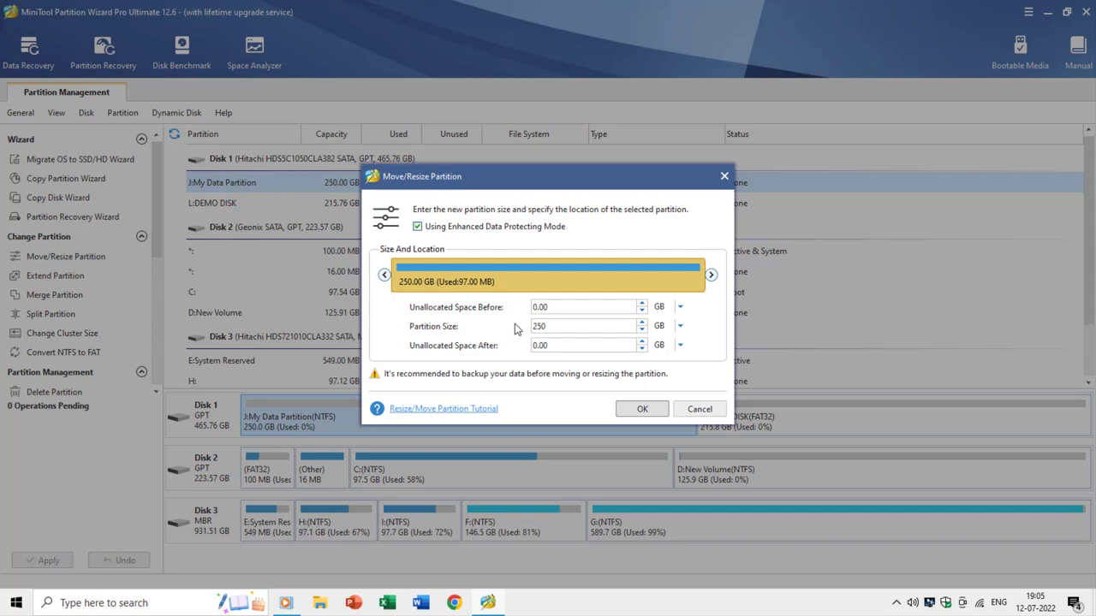
{"action": "left_click", "coordinate": [700, 409]}
{"action": "right_click", "coordinate": [231, 187]}
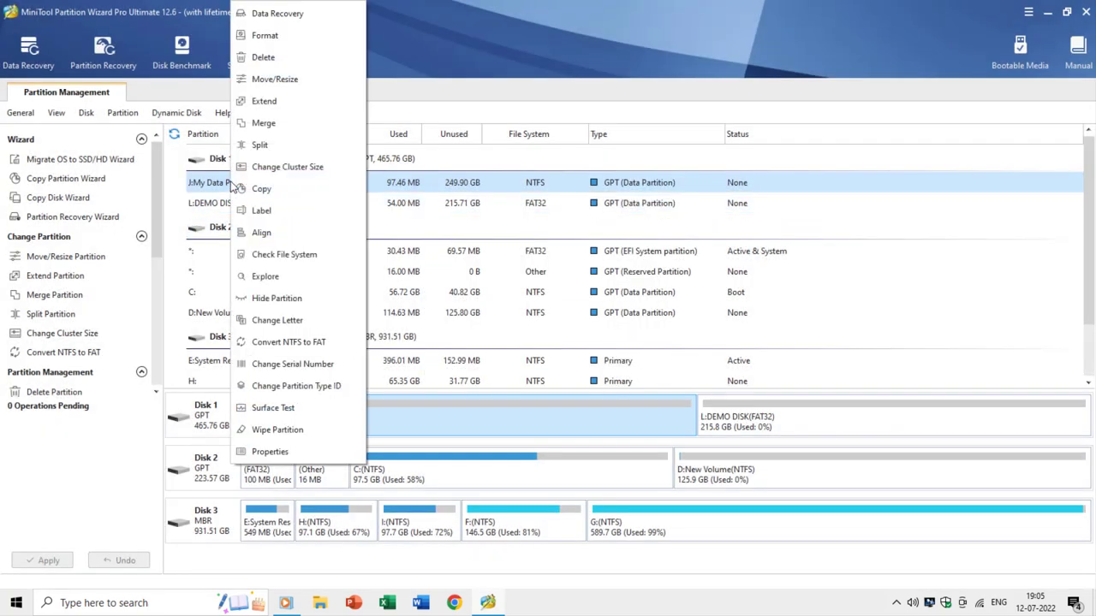
{"action": "left_click", "coordinate": [265, 100]}
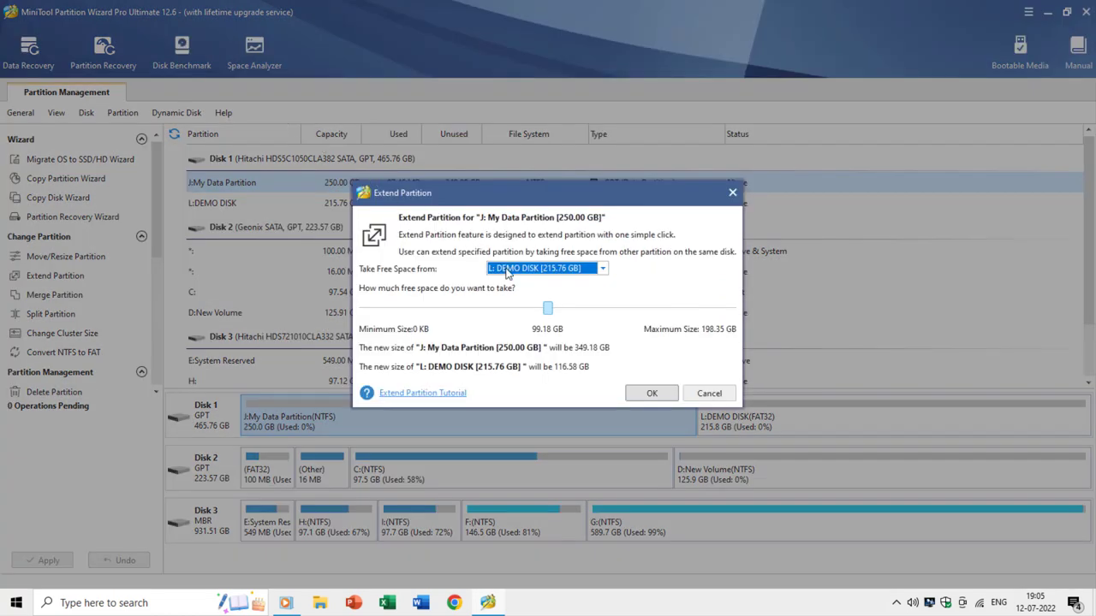
{"action": "left_click", "coordinate": [539, 272]}
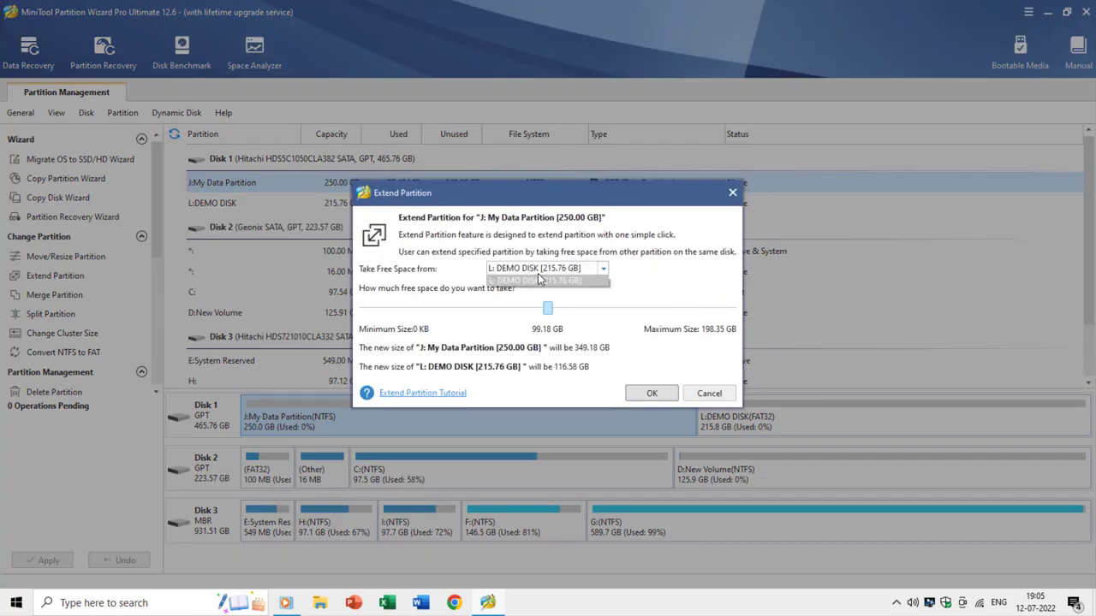
{"action": "left_click", "coordinate": [541, 280]}
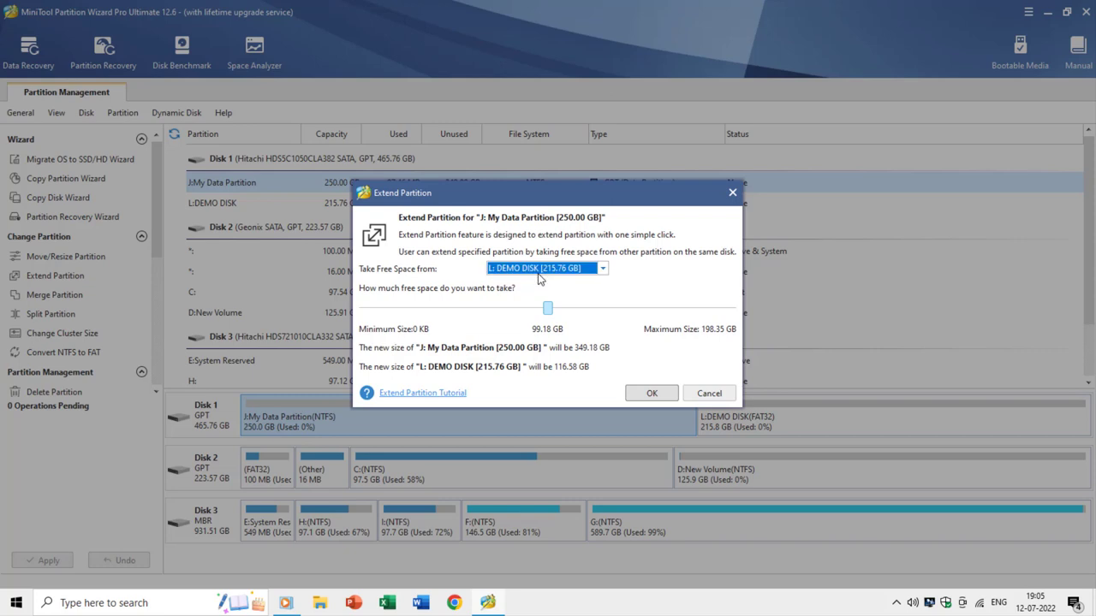
{"action": "left_click", "coordinate": [709, 393]}
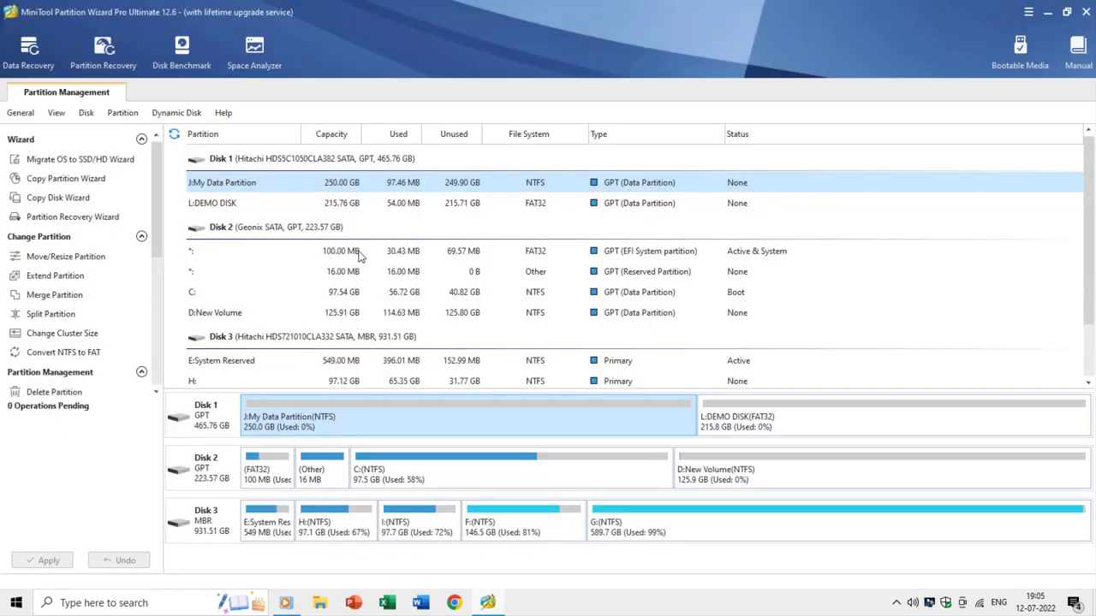
- Split J: My Data Partition into J: (125.09 GB) and K: (124.91 GB), keeping default sizes
{"action": "right_click", "coordinate": [226, 184]}
{"action": "left_click", "coordinate": [262, 147]}
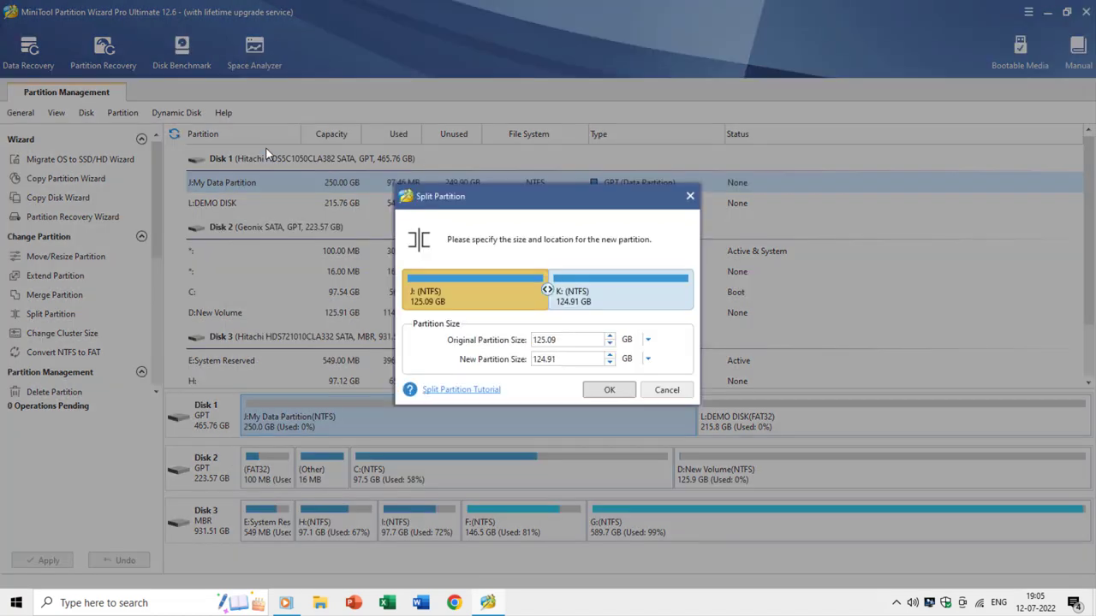
{"action": "left_click", "coordinate": [561, 358]}
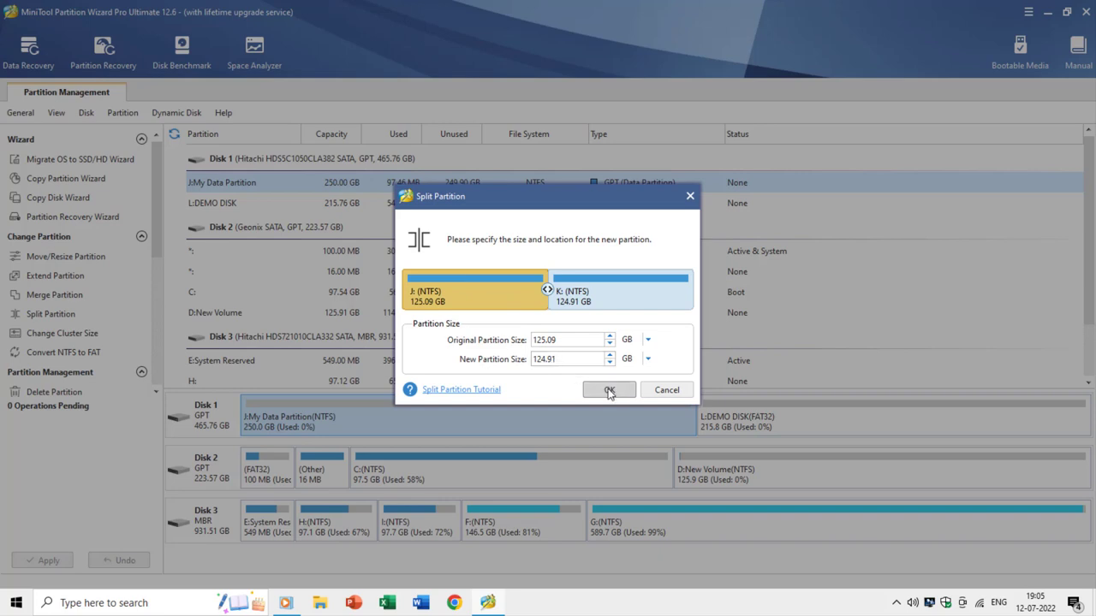
{"action": "left_click", "coordinate": [609, 389]}
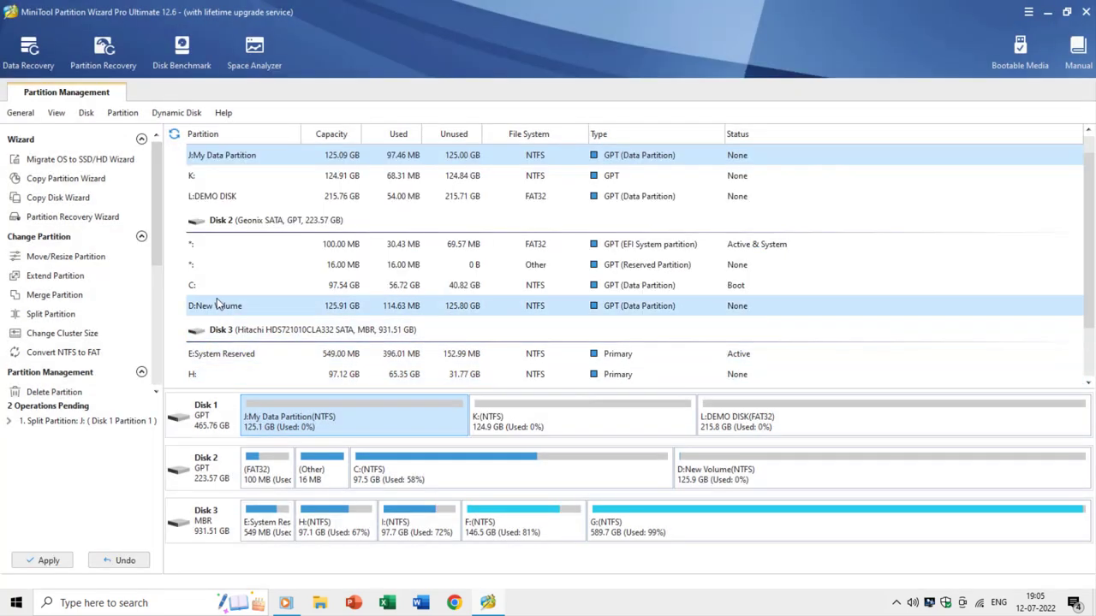
- Apply the pending split and dismiss the success message
{"action": "left_click", "coordinate": [49, 563]}
{"action": "left_click", "coordinate": [519, 334]}
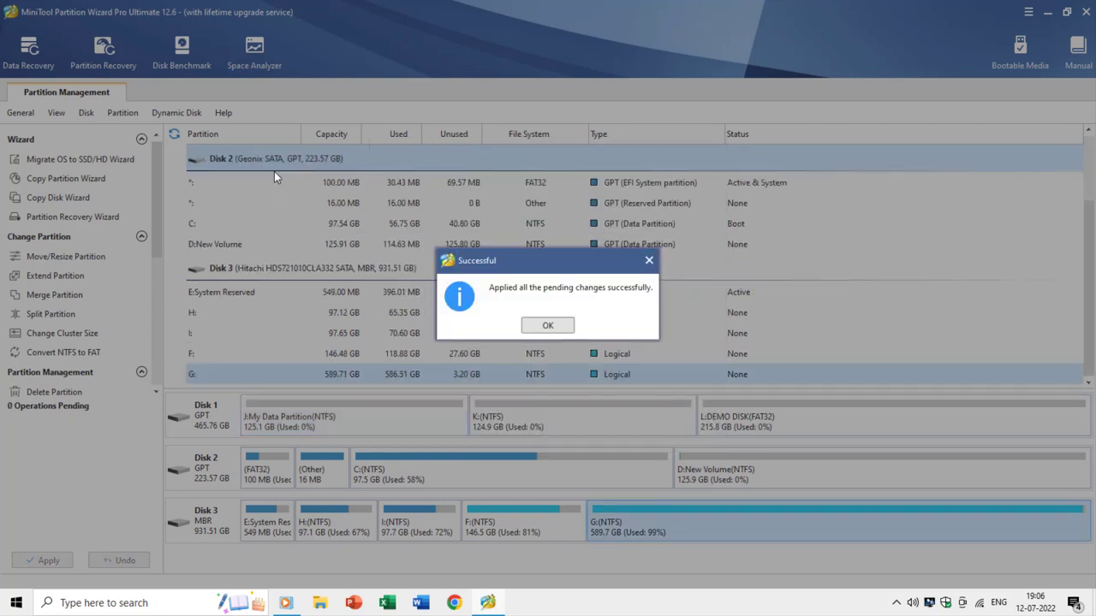
{"action": "left_click", "coordinate": [548, 326]}
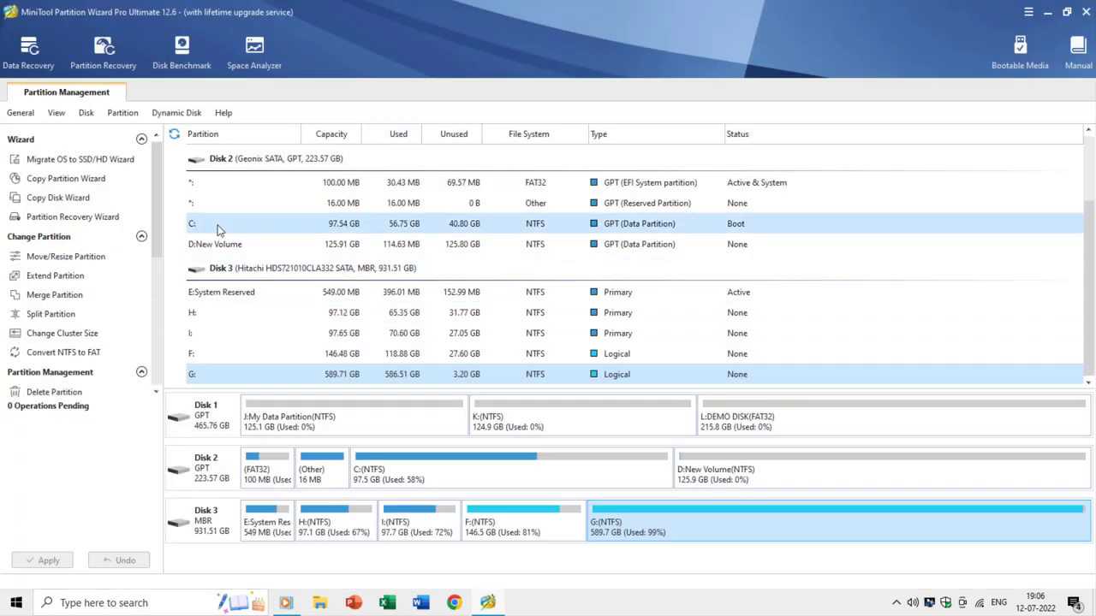
{"action": "scroll", "coordinate": [246, 208], "scroll_direction": "up", "scroll_amount": 3}
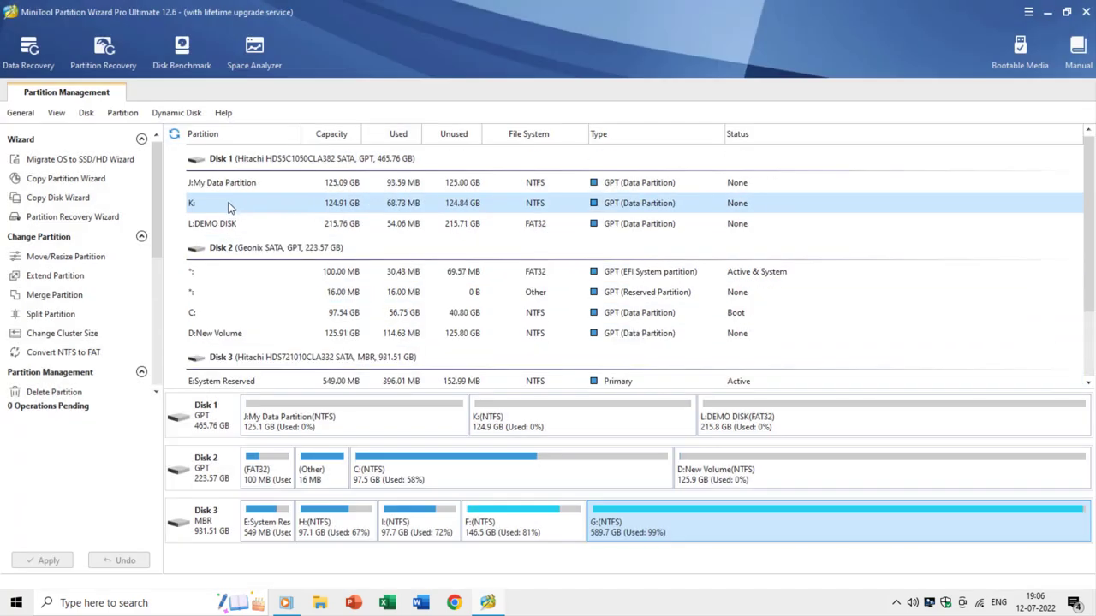
- Queue converting K: from NTFS to FAT32, then select L:DEMO DISK
{"action": "right_click", "coordinate": [228, 202]}
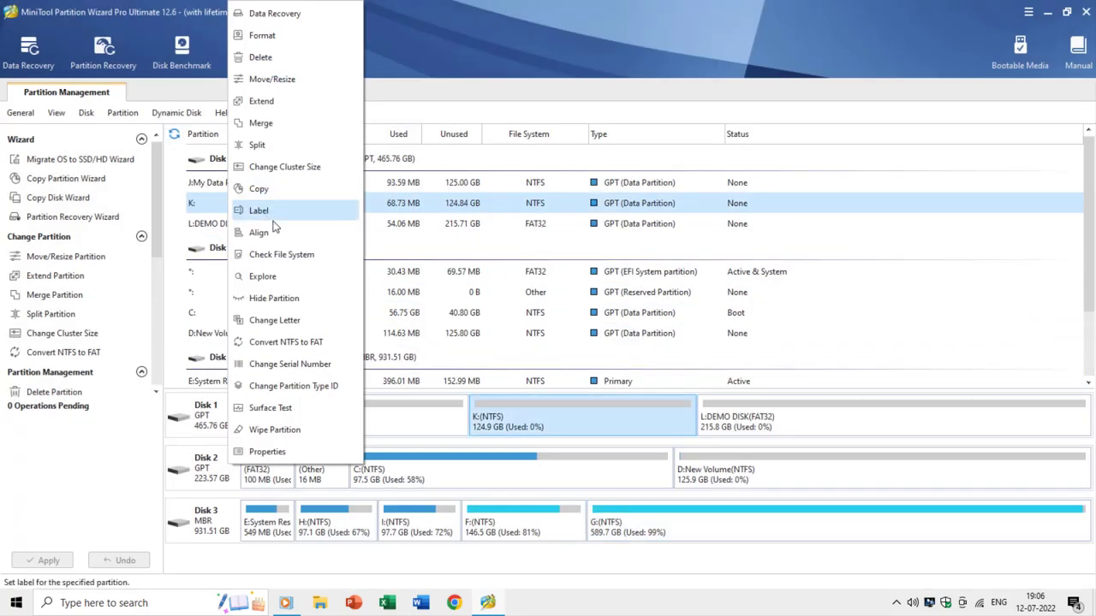
{"action": "left_click", "coordinate": [296, 343]}
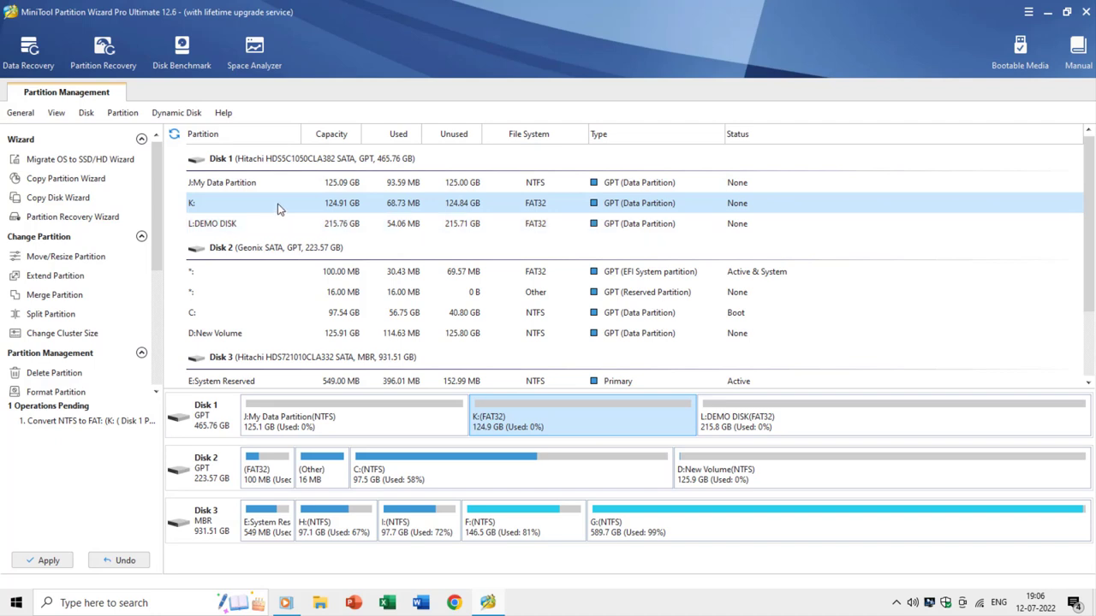
{"action": "left_click", "coordinate": [409, 224]}
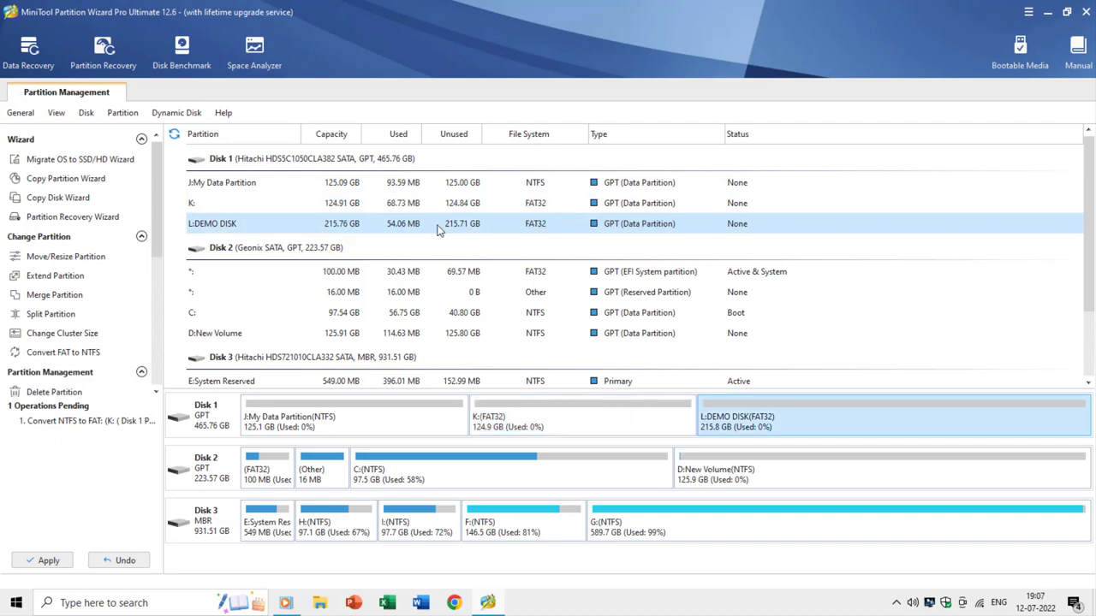
{"action": "right_click", "coordinate": [206, 227]}
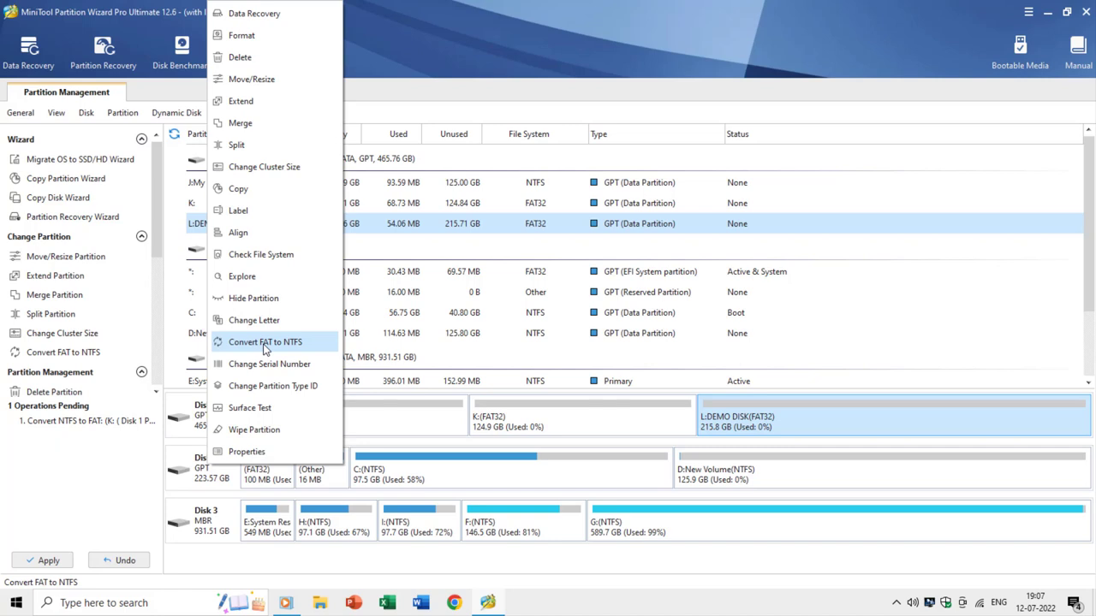
- Hide the K: partition
{"action": "left_click", "coordinate": [206, 205]}
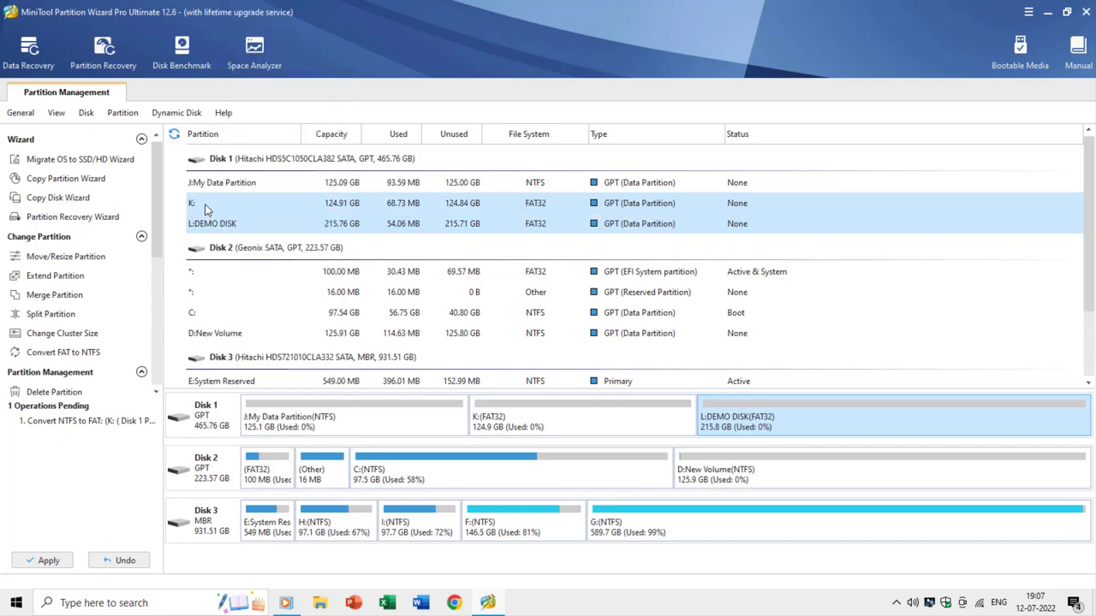
{"action": "right_click", "coordinate": [206, 205]}
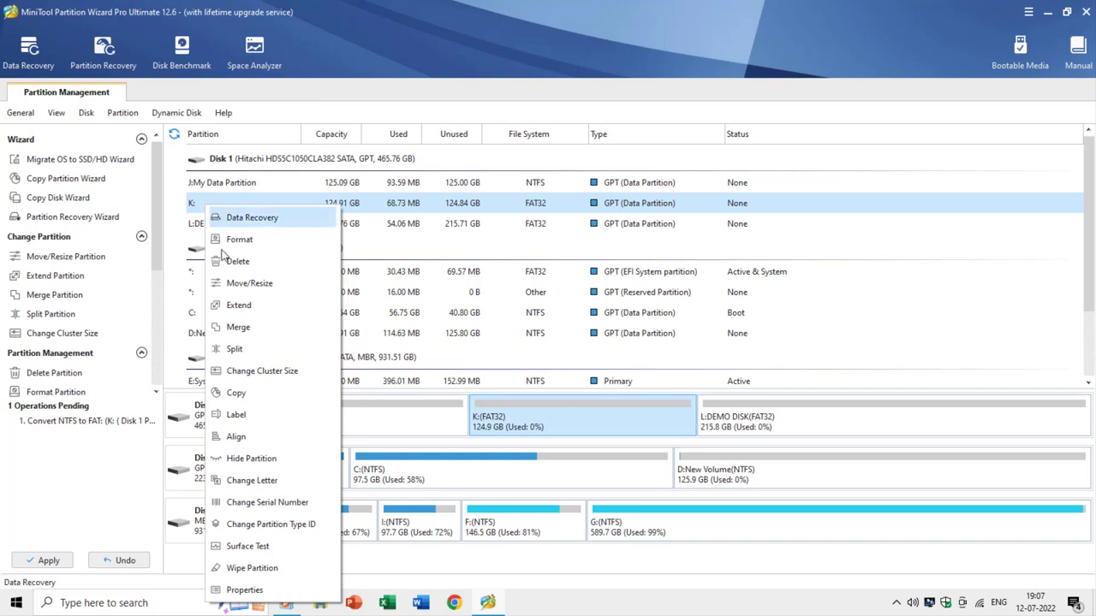
{"action": "left_click", "coordinate": [251, 458]}
{"action": "scroll", "coordinate": [423, 386], "scroll_direction": "down", "scroll_amount": 2}
{"action": "scroll", "coordinate": [321, 333], "scroll_direction": "up", "scroll_amount": 2}
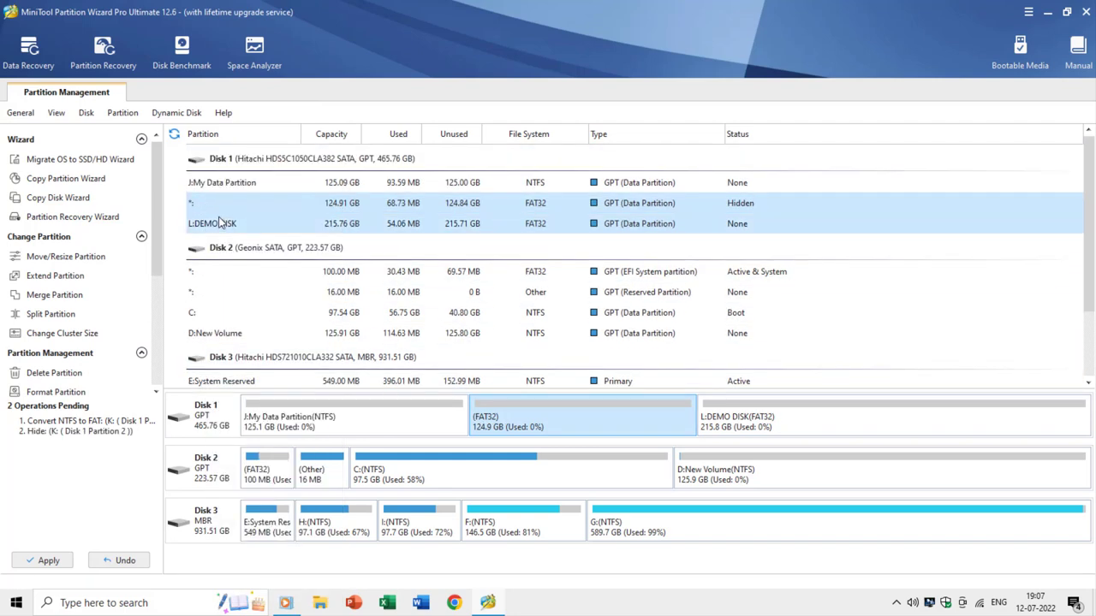
- Unhide the partition with letter K: and apply all four pending operations
{"action": "left_click", "coordinate": [219, 205]}
{"action": "right_click", "coordinate": [221, 209]}
{"action": "left_click", "coordinate": [277, 457]}
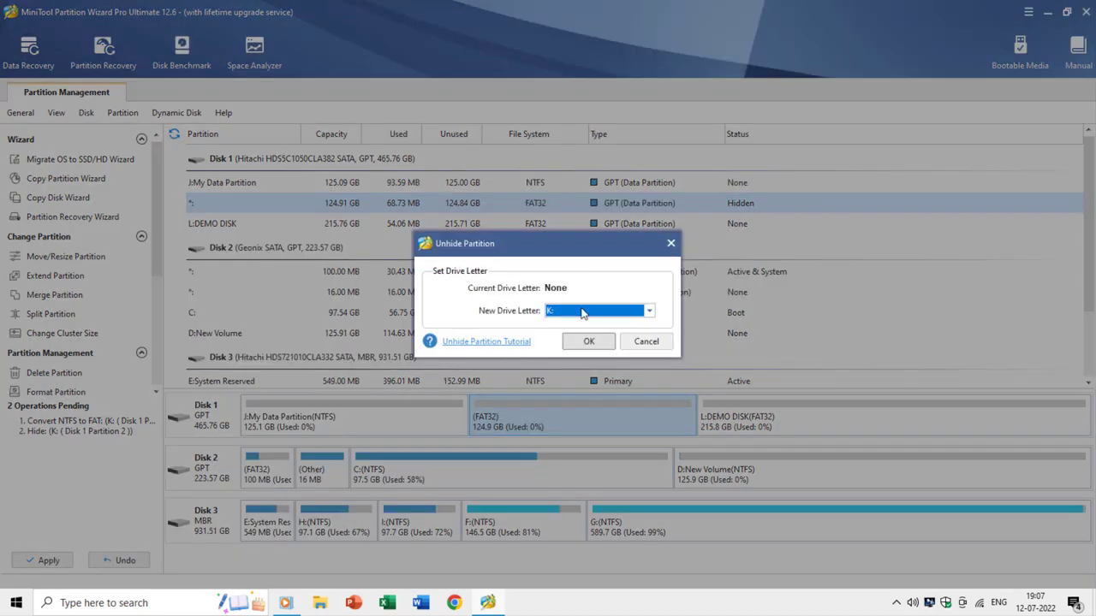
{"action": "left_click", "coordinate": [589, 342]}
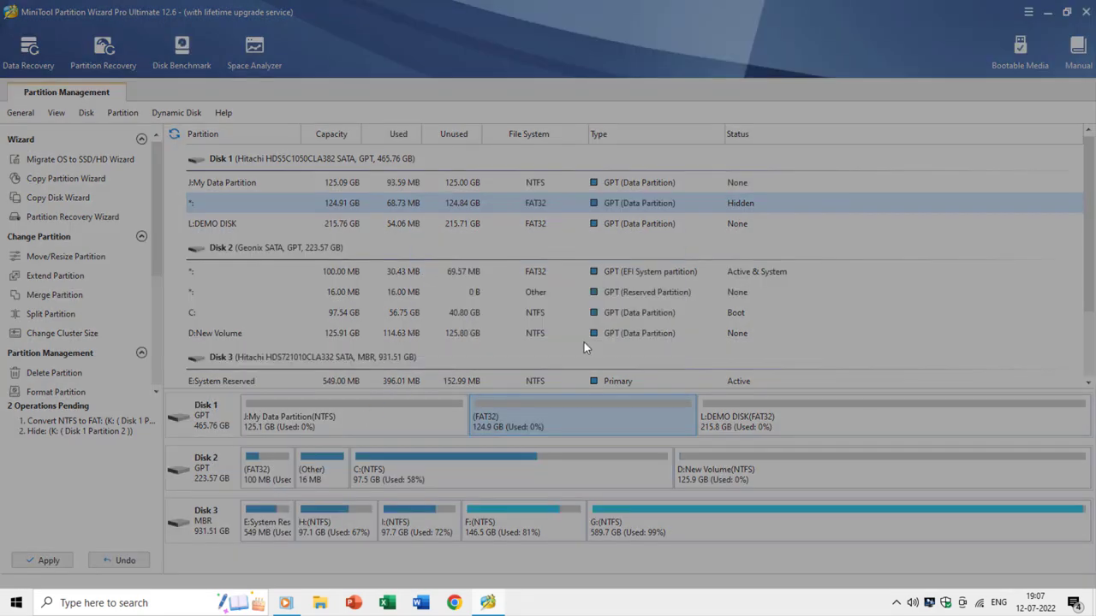
{"action": "left_click", "coordinate": [45, 565]}
{"action": "left_click", "coordinate": [518, 333]}
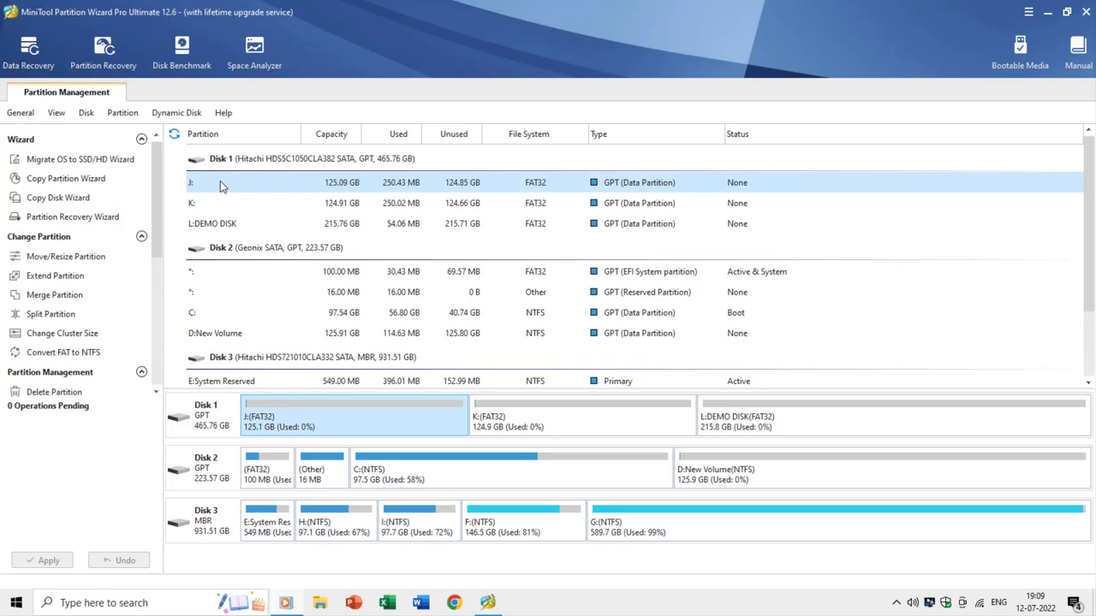
- After checking Disk 2 and Disk 3, open Disk 1's disk-level operations menu
{"action": "right_click", "coordinate": [219, 160]}
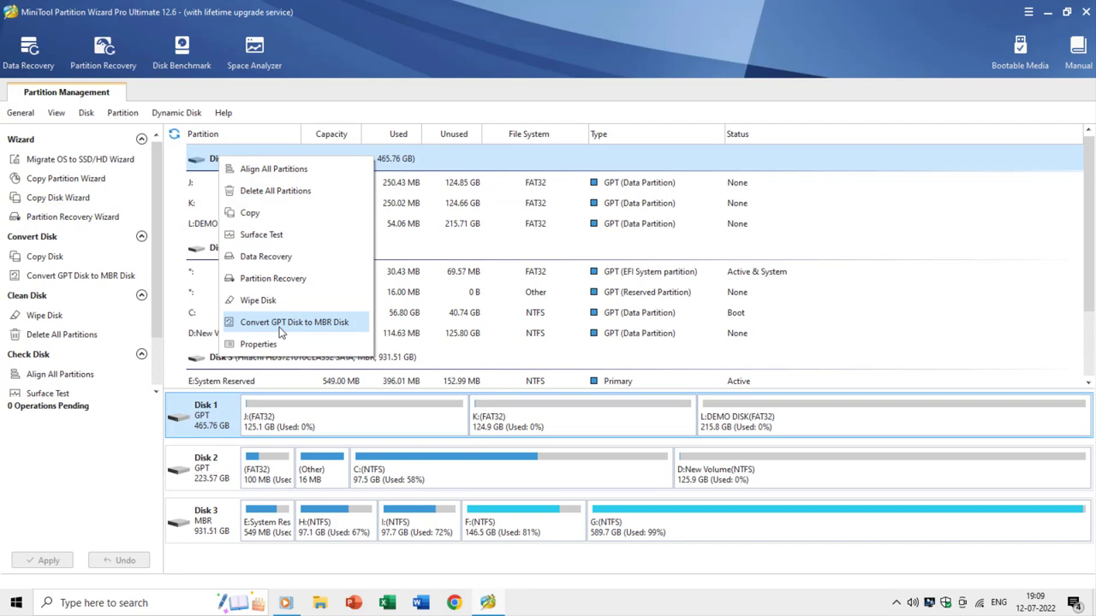
{"action": "left_click", "coordinate": [428, 274]}
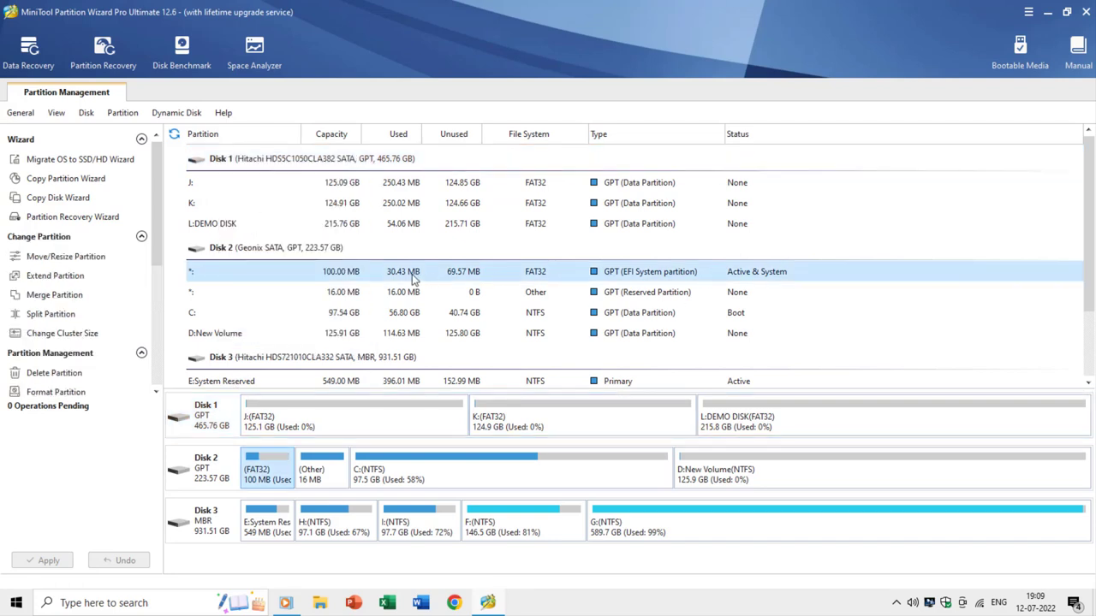
{"action": "scroll", "coordinate": [343, 287], "scroll_direction": "down", "scroll_amount": 2}
{"action": "right_click", "coordinate": [211, 270]}
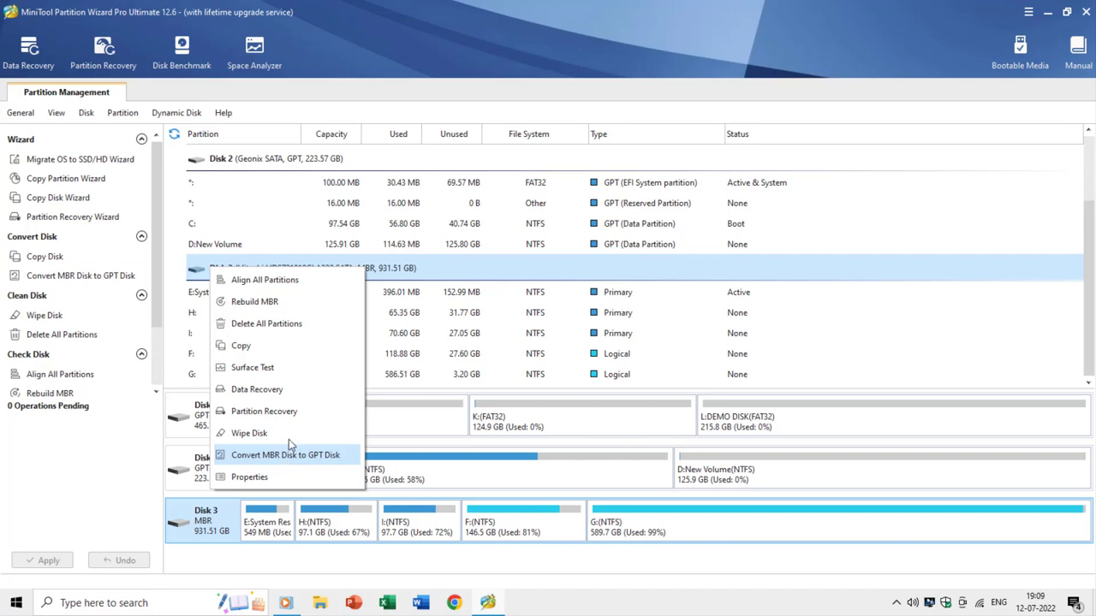
{"action": "left_click", "coordinate": [266, 246]}
{"action": "scroll", "coordinate": [239, 214], "scroll_direction": "up", "scroll_amount": 2}
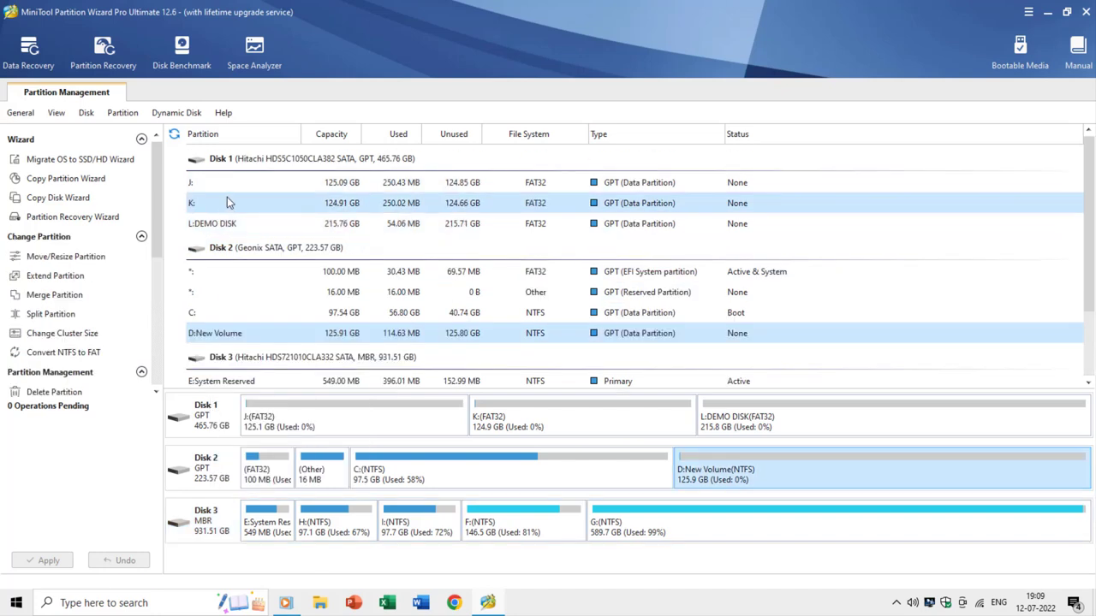
{"action": "right_click", "coordinate": [244, 165]}
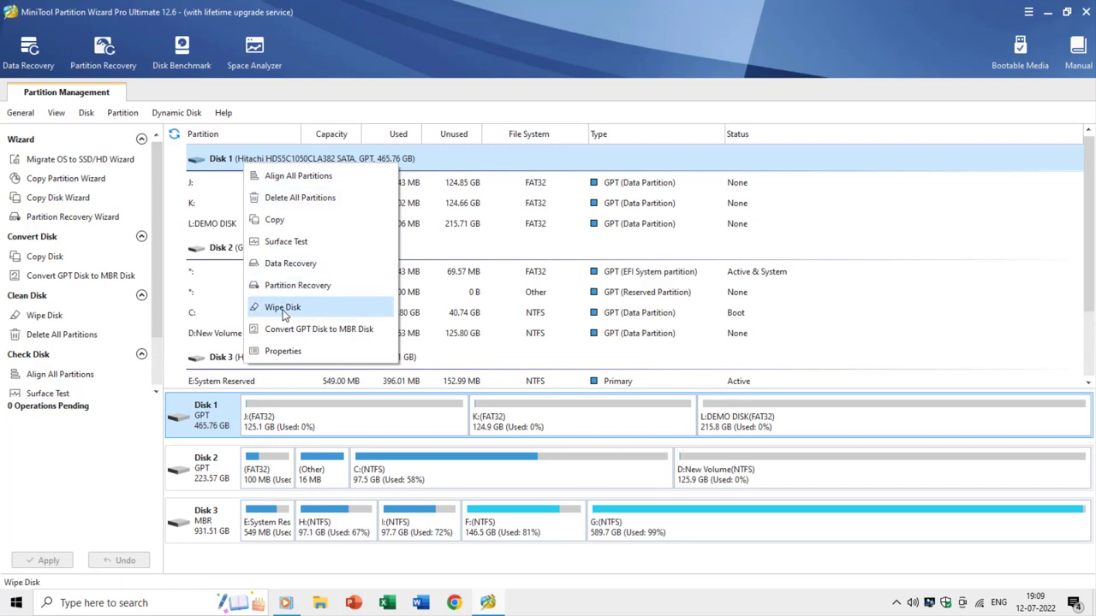
- Review Disk 1's Wipe Disk methods and cancel without wiping
{"action": "left_click", "coordinate": [284, 308]}
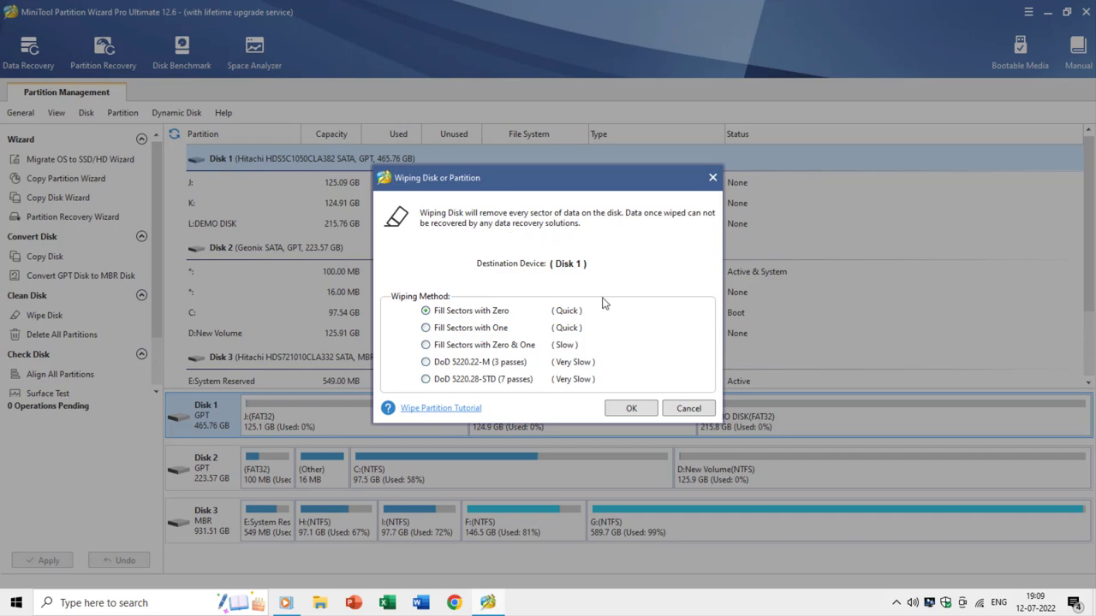
{"action": "left_click", "coordinate": [682, 410]}
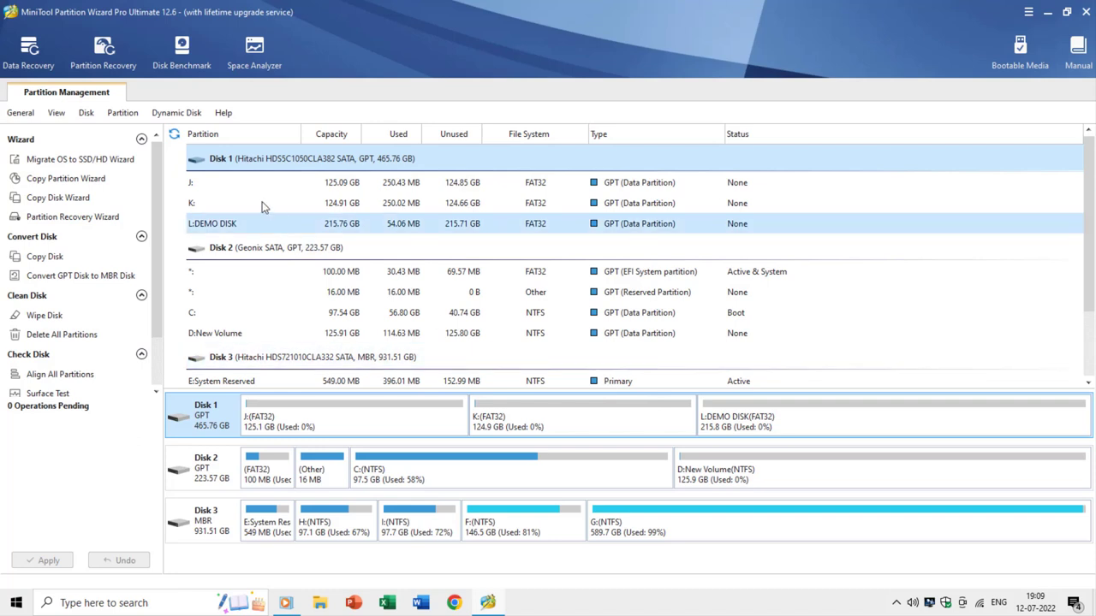
{"action": "left_click", "coordinate": [57, 162]}
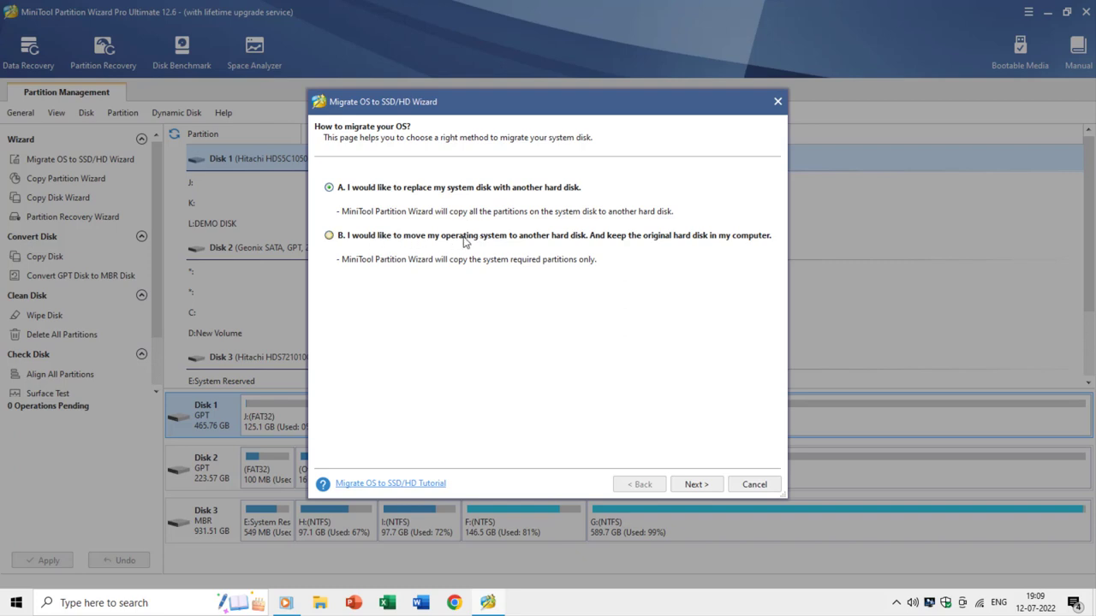
{"action": "left_click", "coordinate": [733, 239]}
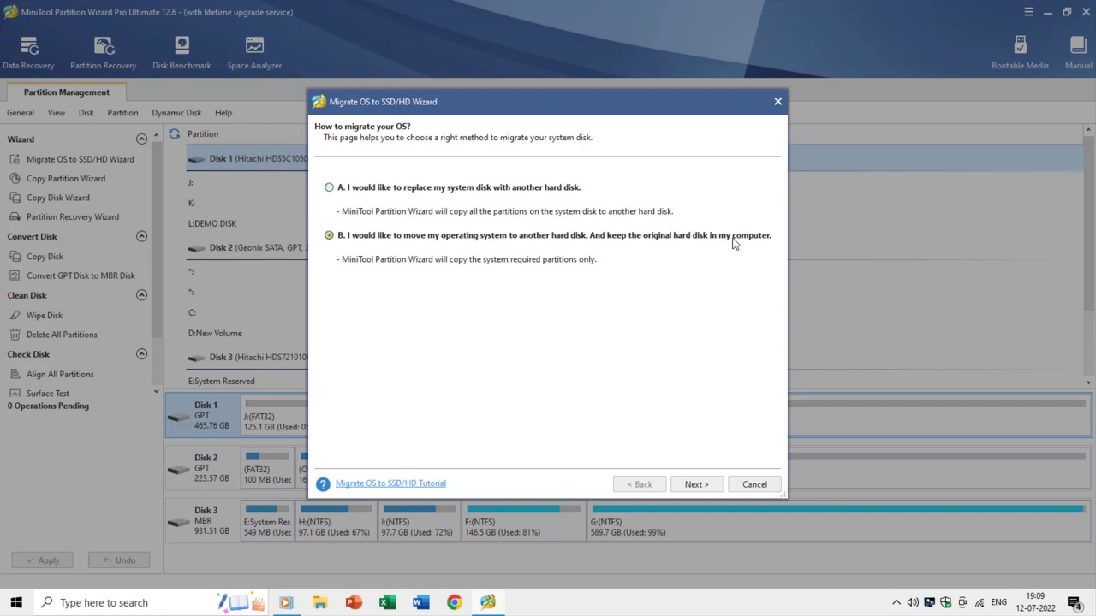
{"action": "left_click", "coordinate": [700, 485]}
{"action": "left_click", "coordinate": [702, 485]}
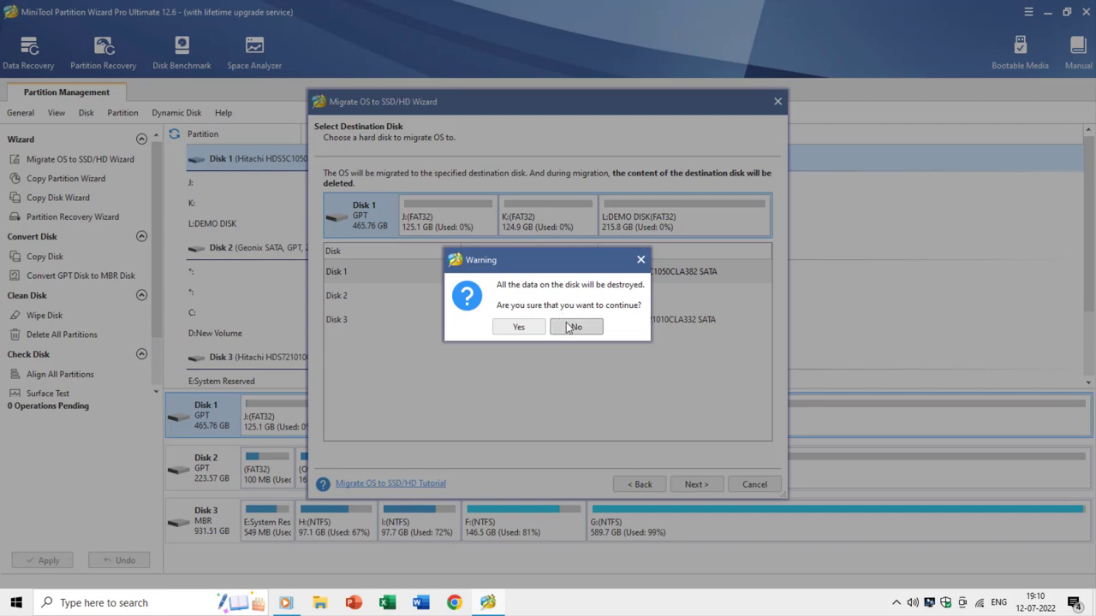
{"action": "left_click", "coordinate": [640, 260]}
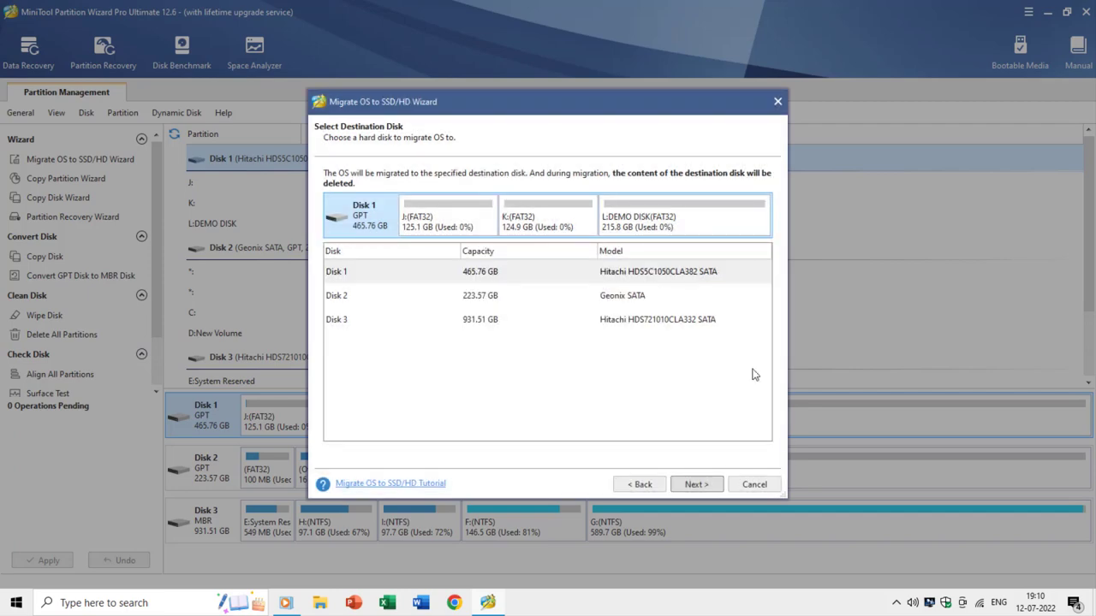
{"action": "left_click", "coordinate": [777, 101]}
{"action": "left_click", "coordinate": [70, 179]}
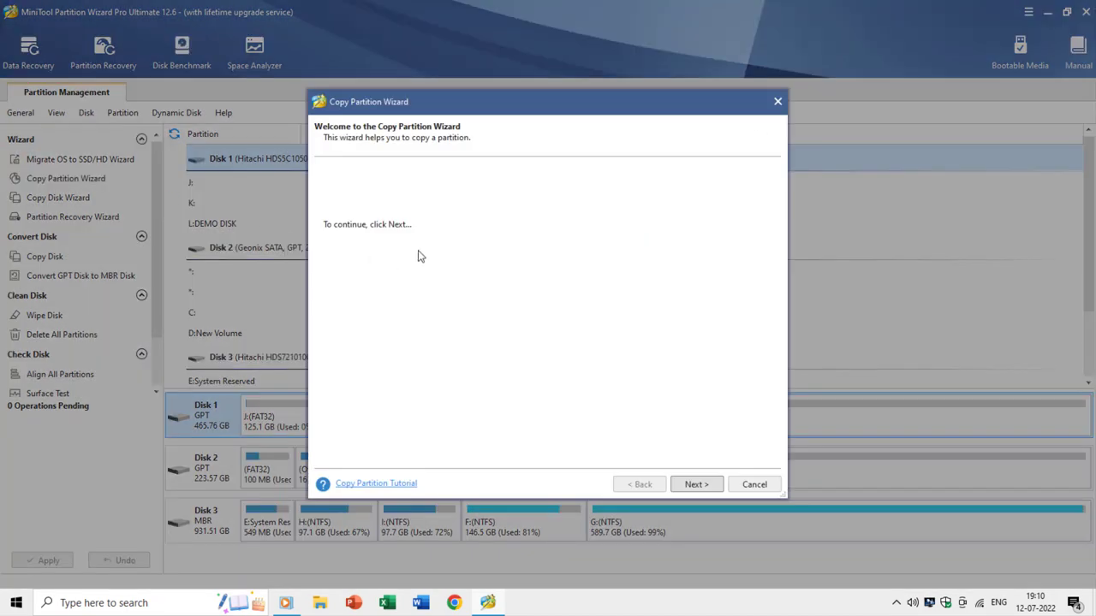
{"action": "left_click", "coordinate": [696, 485]}
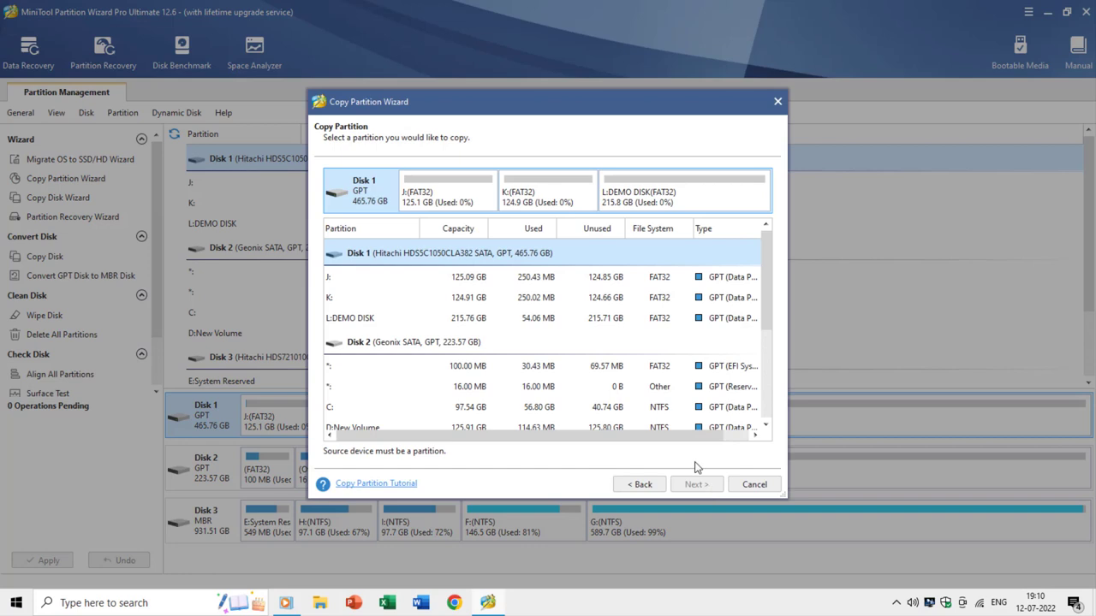
{"action": "left_click", "coordinate": [428, 195]}
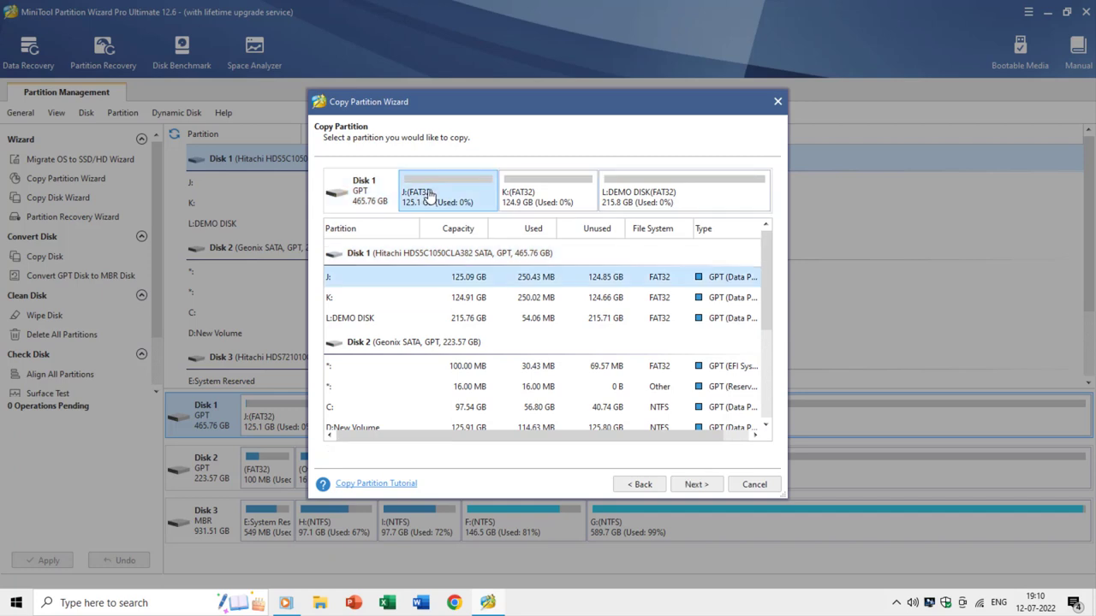
{"action": "left_click", "coordinate": [693, 485]}
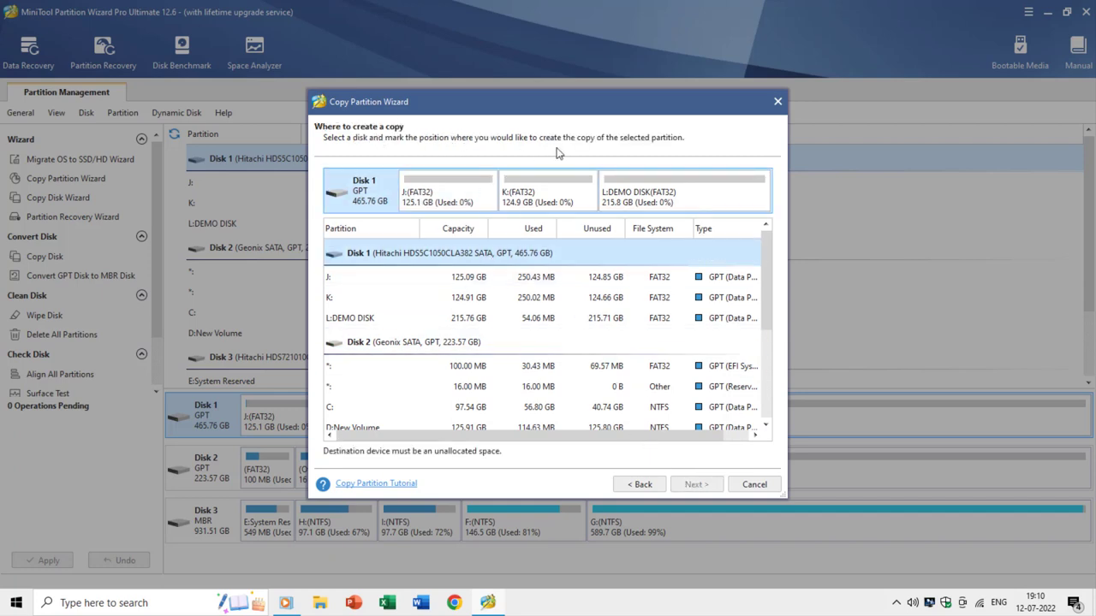
{"action": "left_click", "coordinate": [748, 487]}
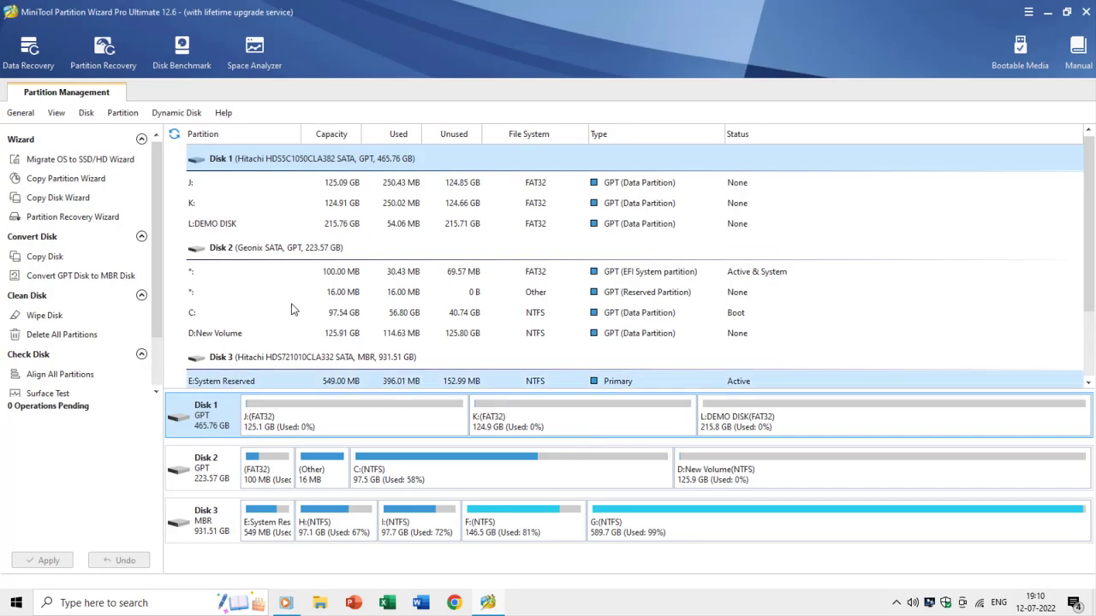
{"action": "left_click", "coordinate": [48, 201]}
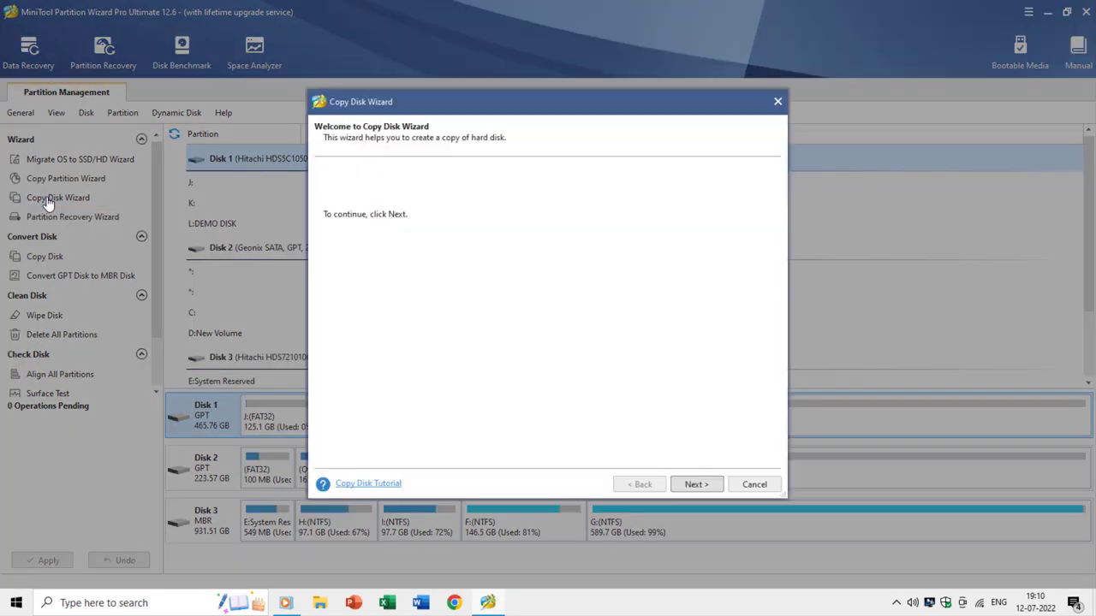
{"action": "left_click", "coordinate": [694, 484]}
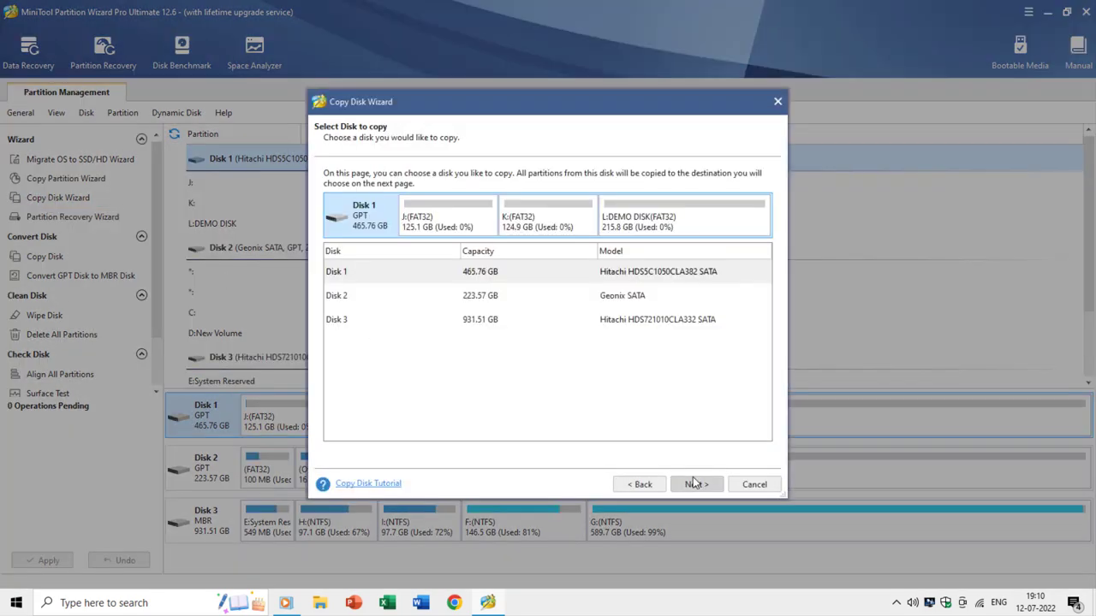
{"action": "left_click", "coordinate": [349, 301]}
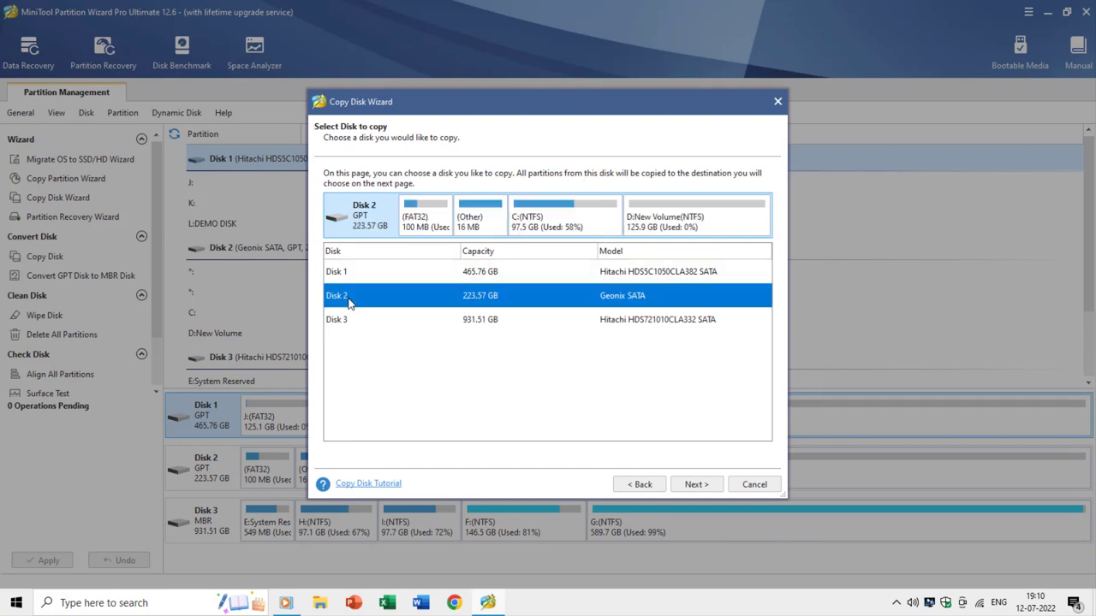
{"action": "left_click", "coordinate": [703, 484]}
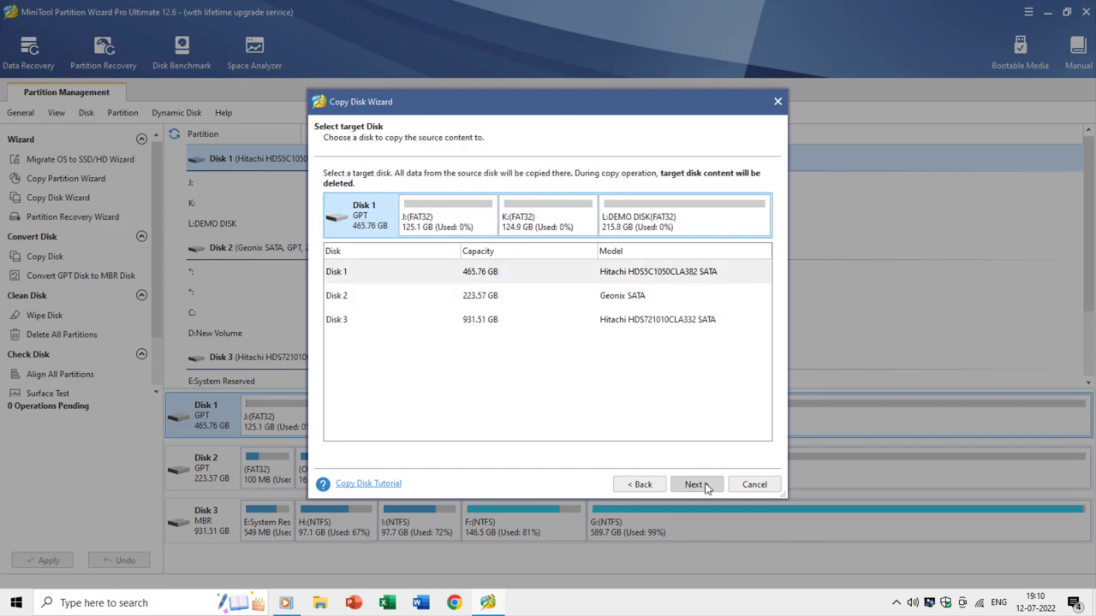
{"action": "left_click", "coordinate": [352, 321]}
{"action": "left_click", "coordinate": [696, 485]}
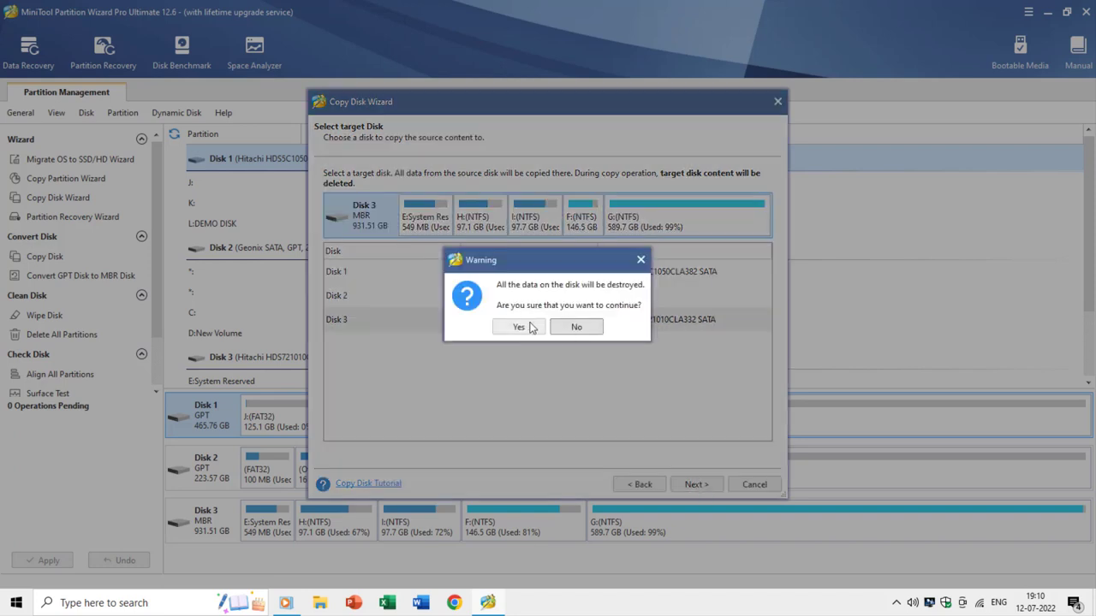
{"action": "left_click", "coordinate": [641, 260]}
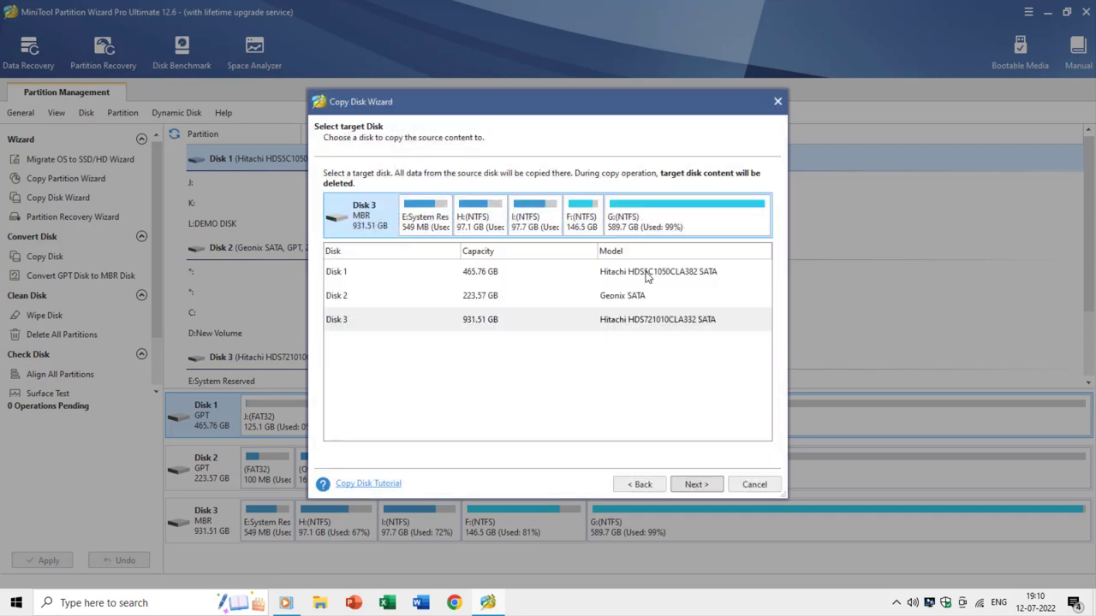
{"action": "left_click", "coordinate": [752, 483]}
{"action": "left_click", "coordinate": [83, 219]}
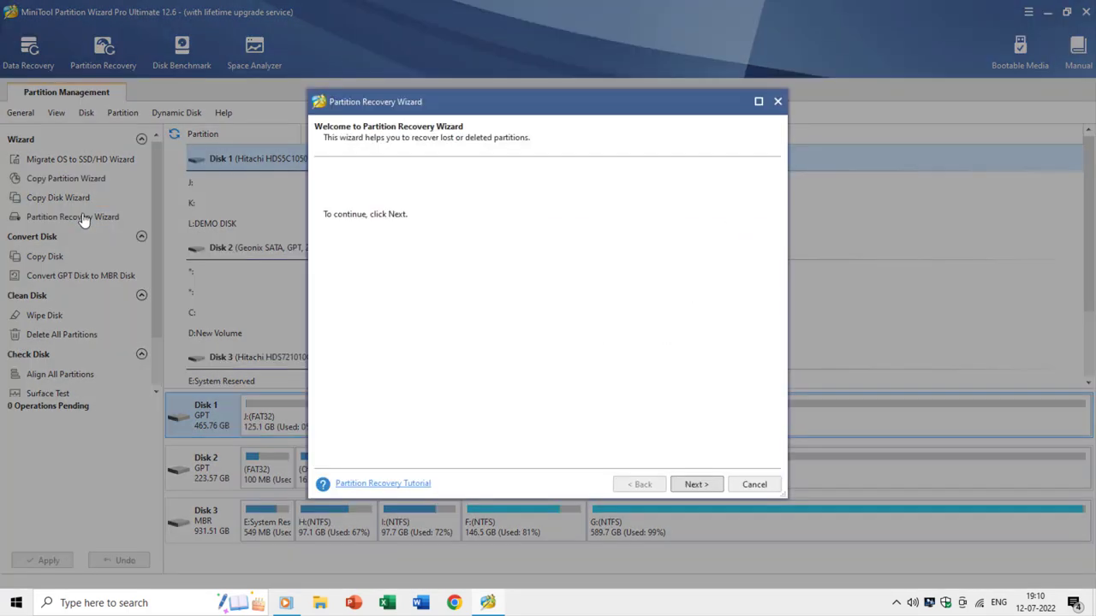
{"action": "left_click", "coordinate": [696, 485]}
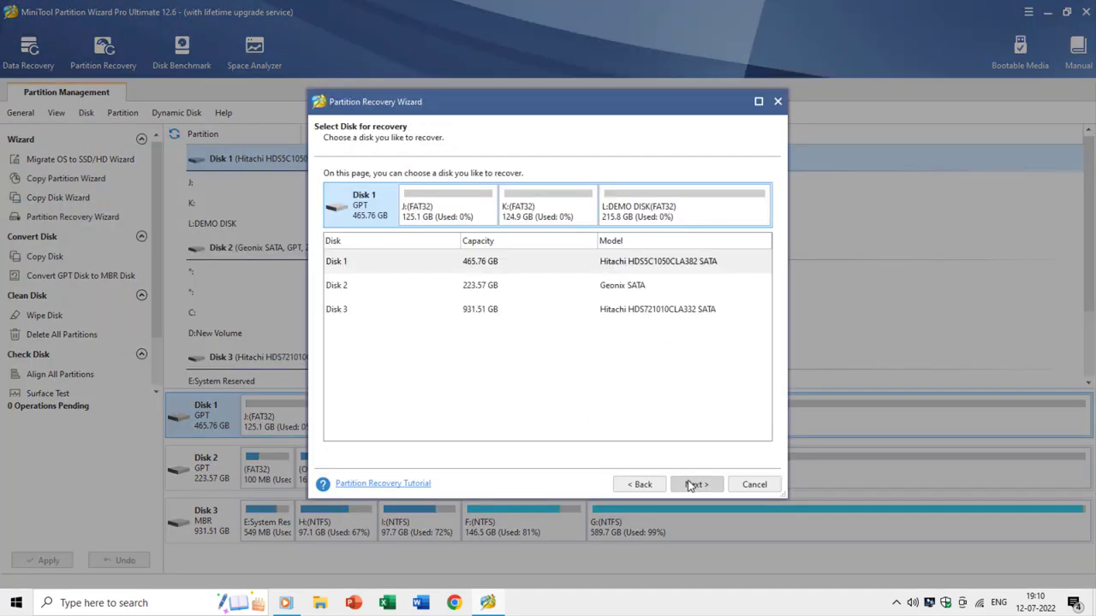
{"action": "left_click", "coordinate": [390, 259]}
{"action": "left_click", "coordinate": [691, 486]}
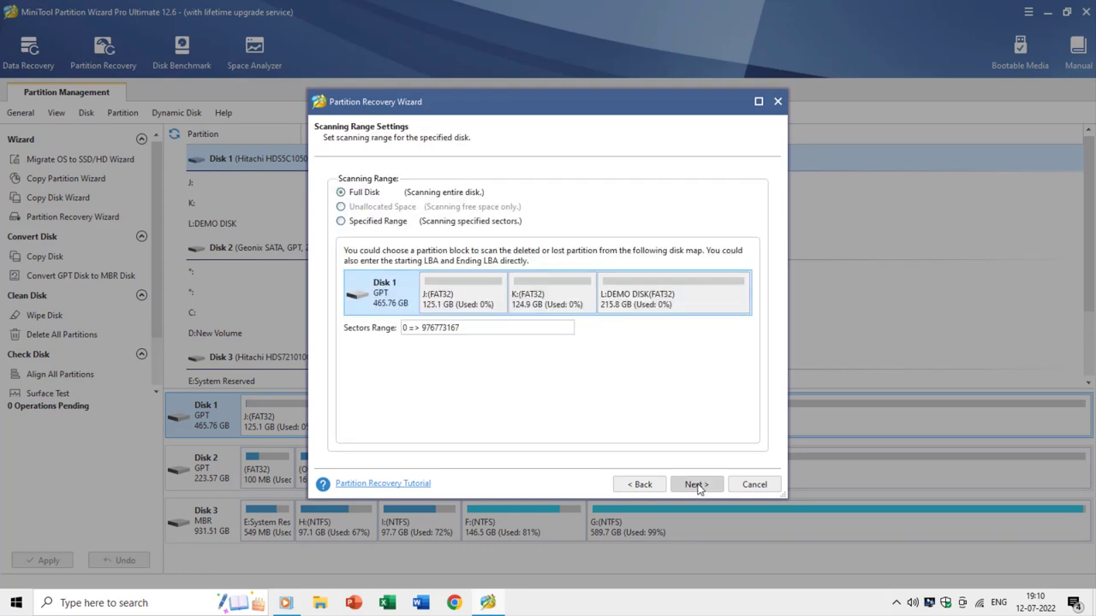
{"action": "left_click", "coordinate": [698, 485]}
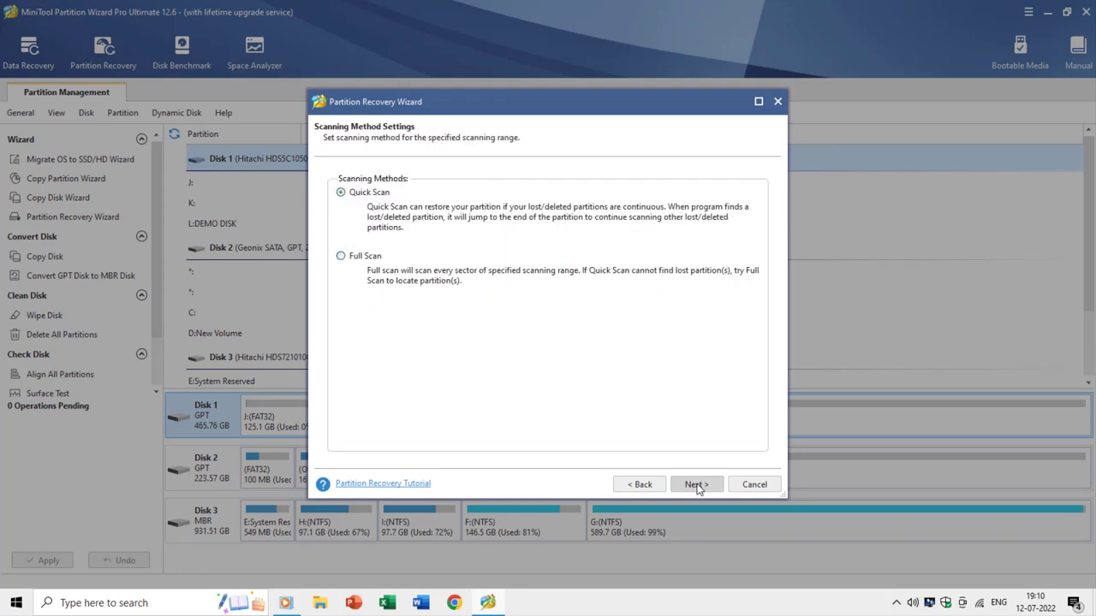
{"action": "left_click", "coordinate": [695, 484]}
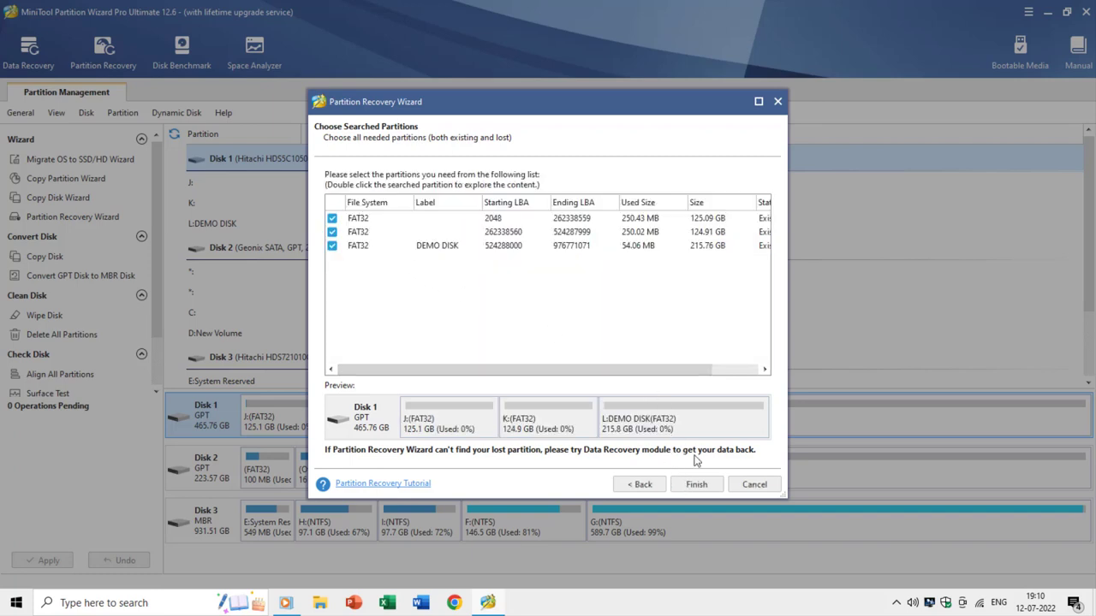
{"action": "left_click", "coordinate": [760, 485]}
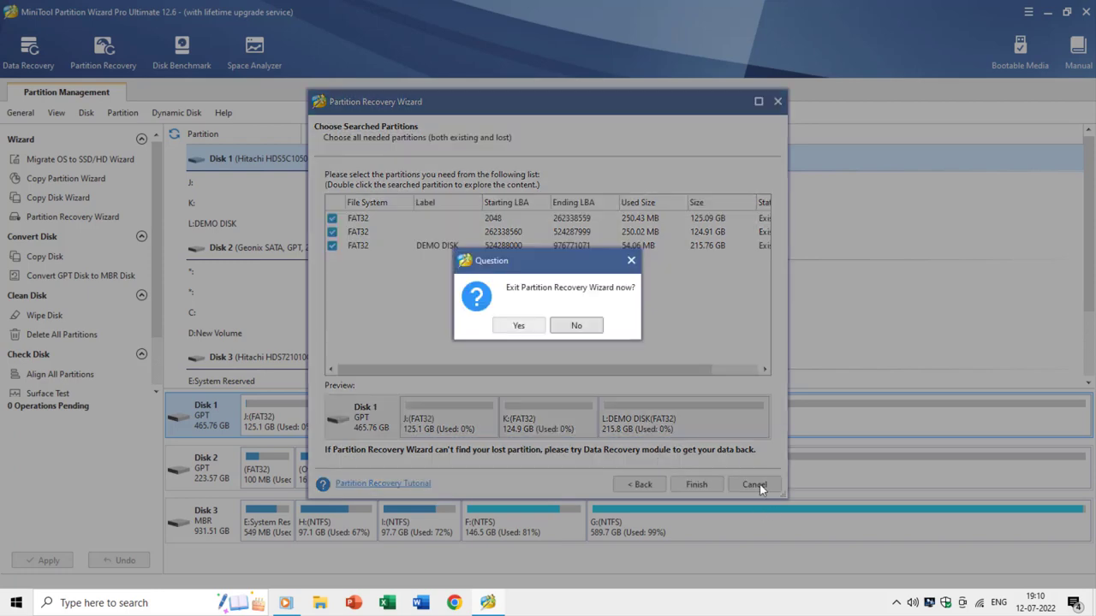
{"action": "left_click", "coordinate": [530, 329]}
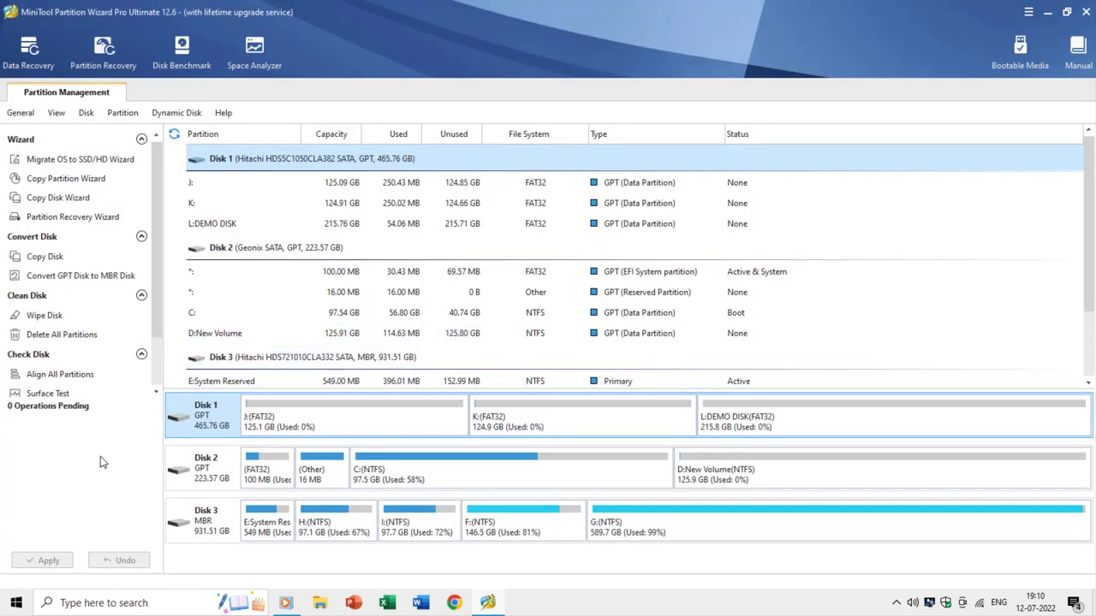